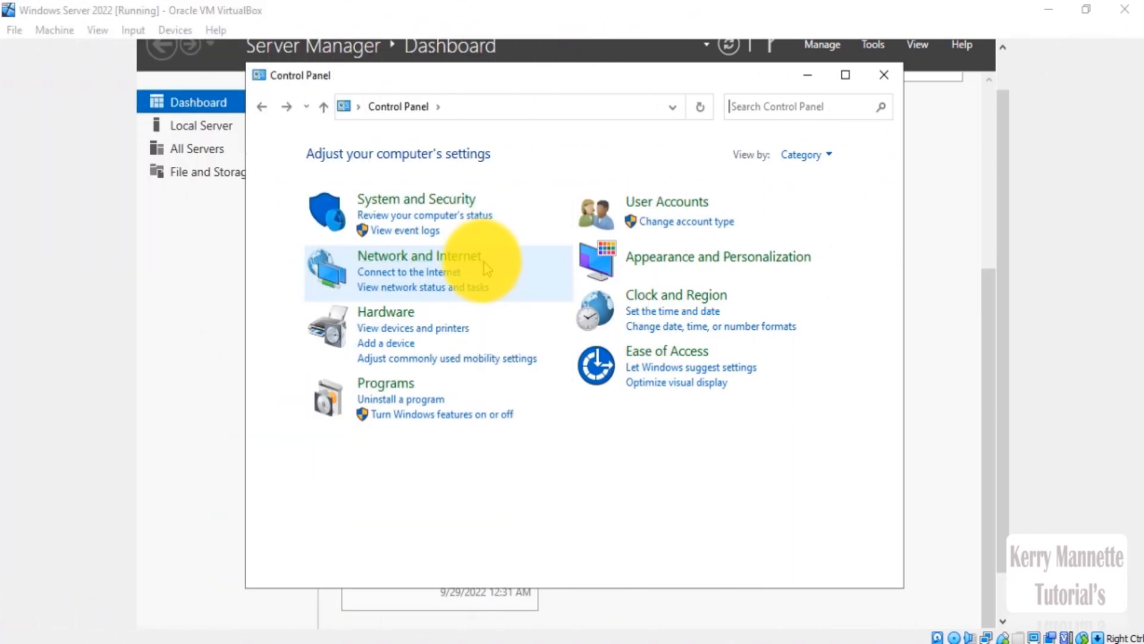
Open the Internet Protocol Version 4 (TCP/IPv4) properties of the server's Ethernet adapter.
click(451, 265)
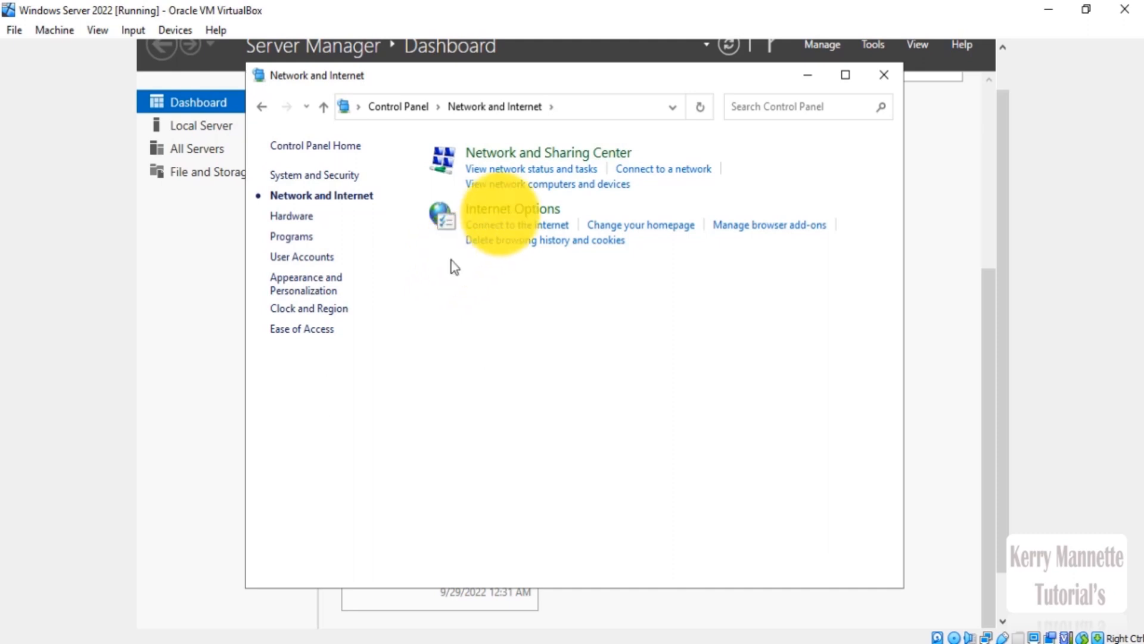
click(532, 156)
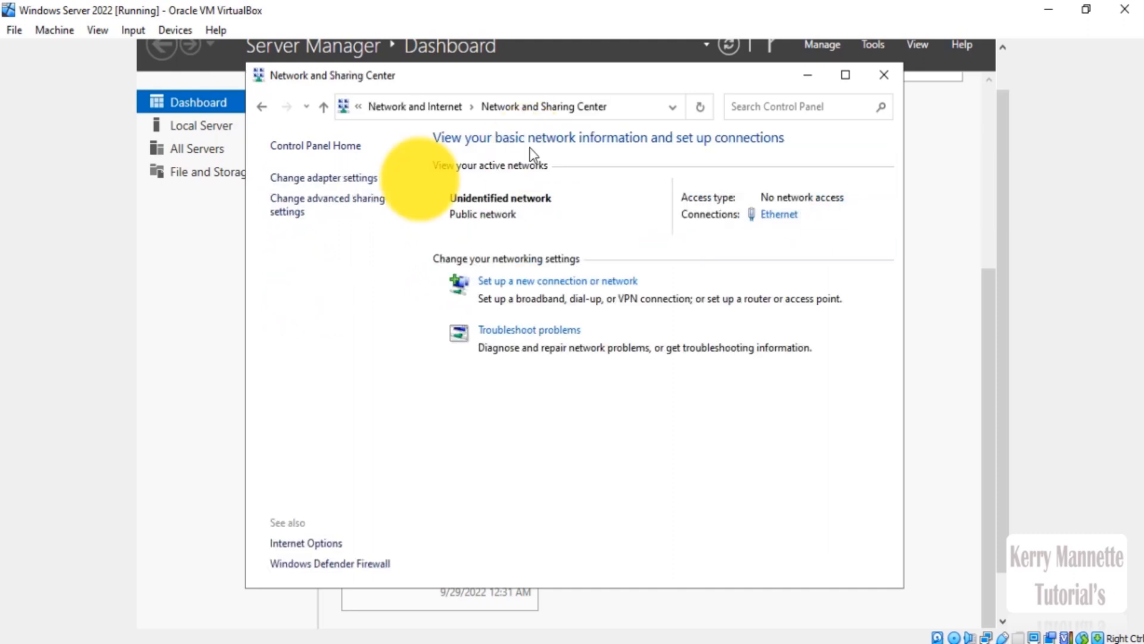
click(336, 179)
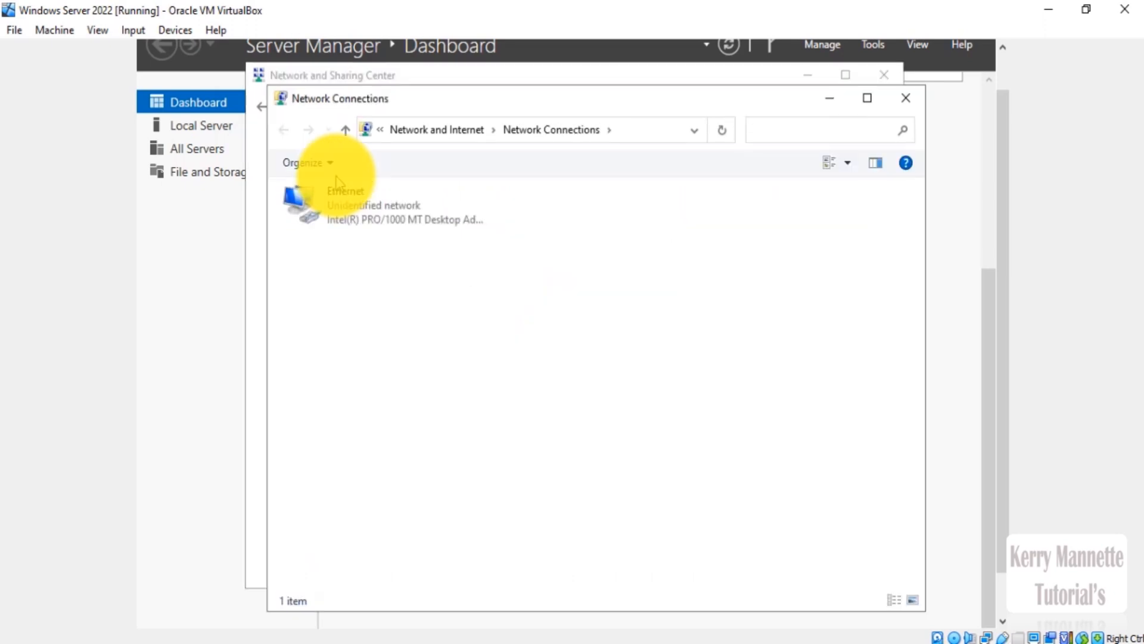
right_click(347, 209)
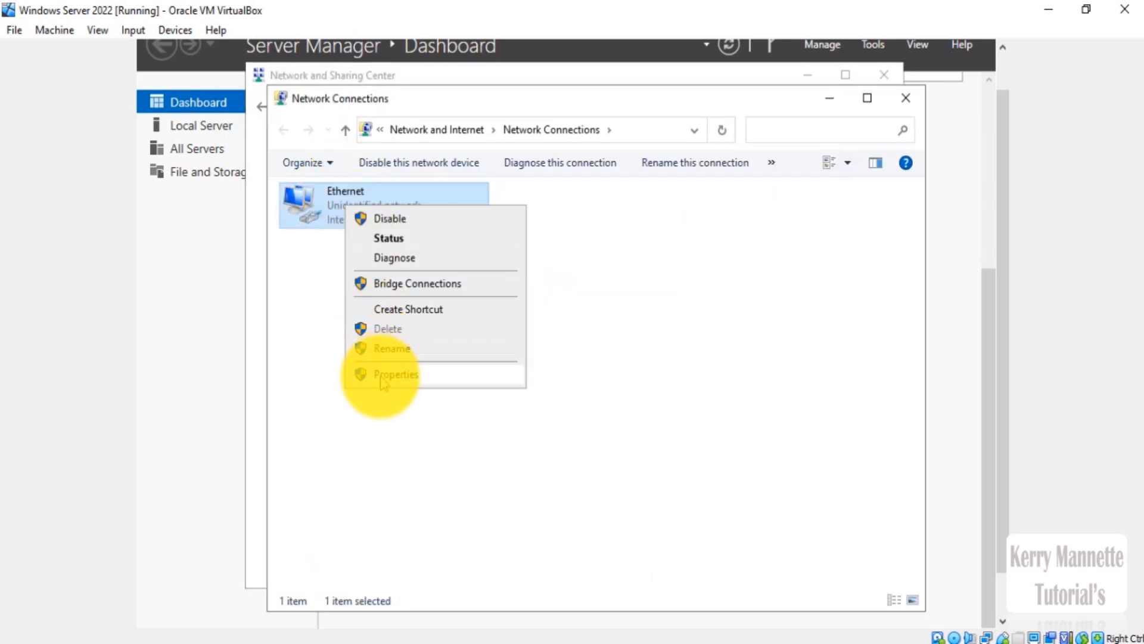
click(382, 376)
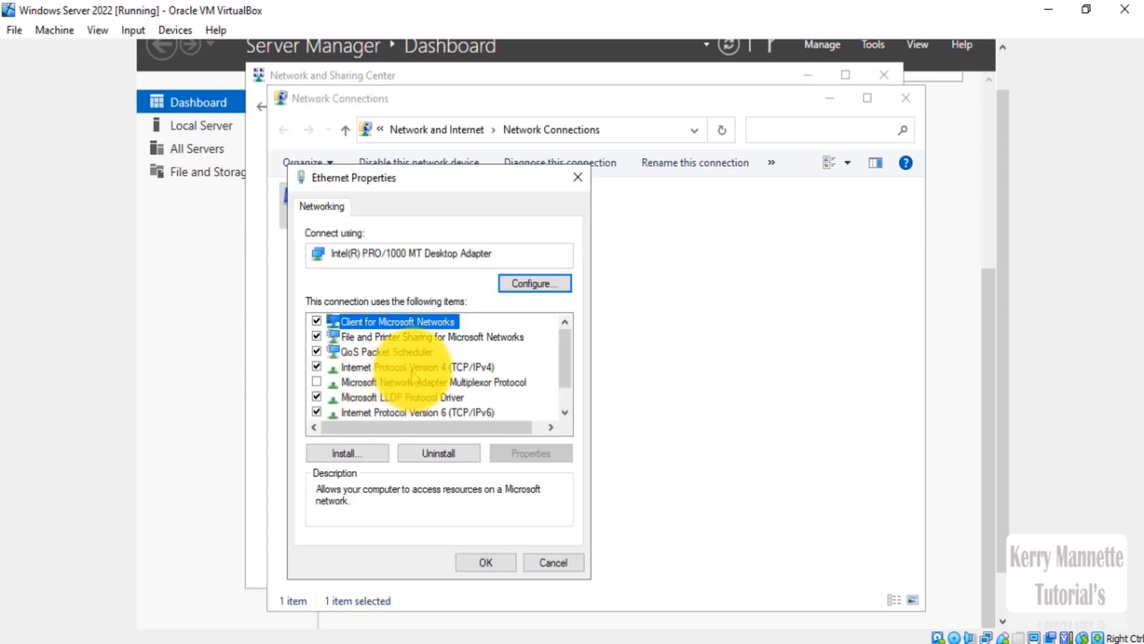
double_click(414, 368)
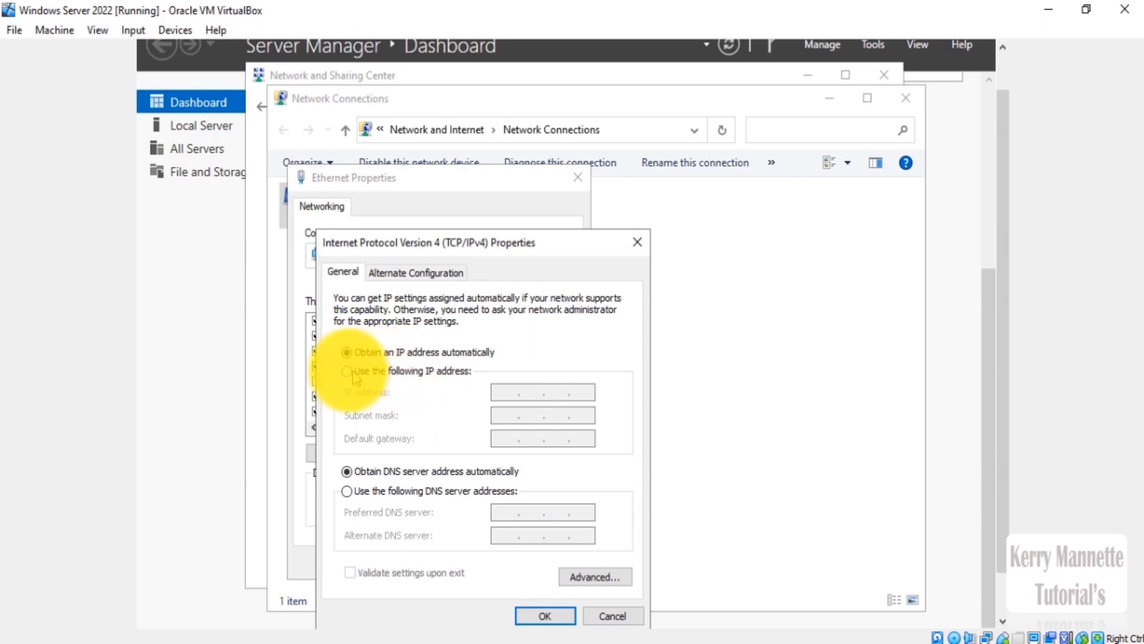
Assign the server the static IP address 192.168.0.1 with subnet mask 255.255.255.0, apply it and close the network connections.
click(352, 373)
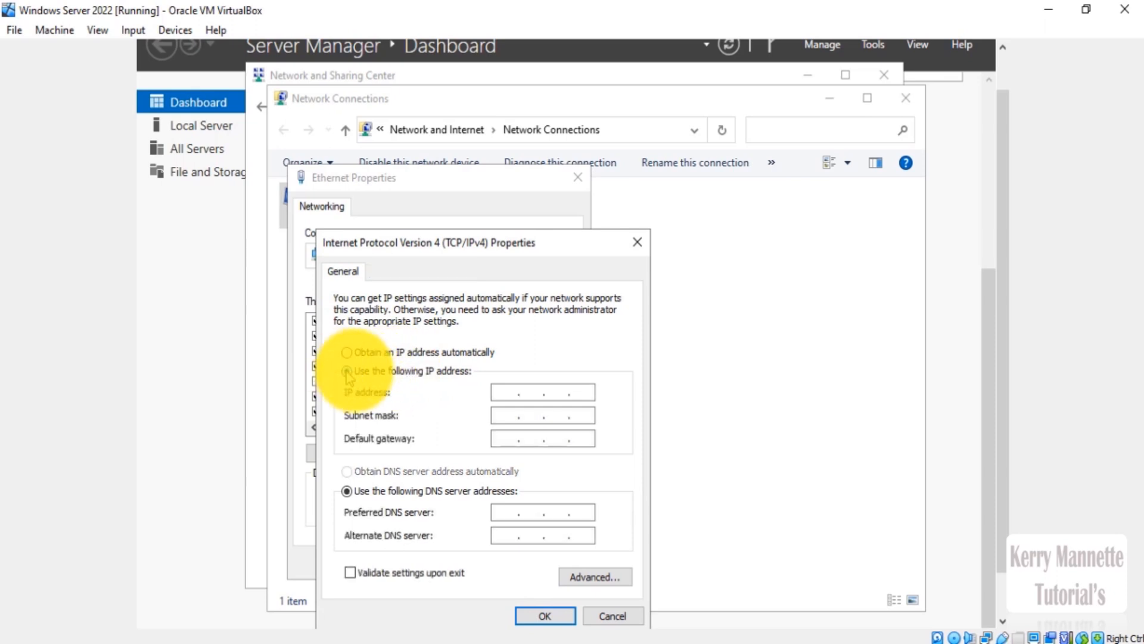
click(514, 393)
text(192.168.0.)
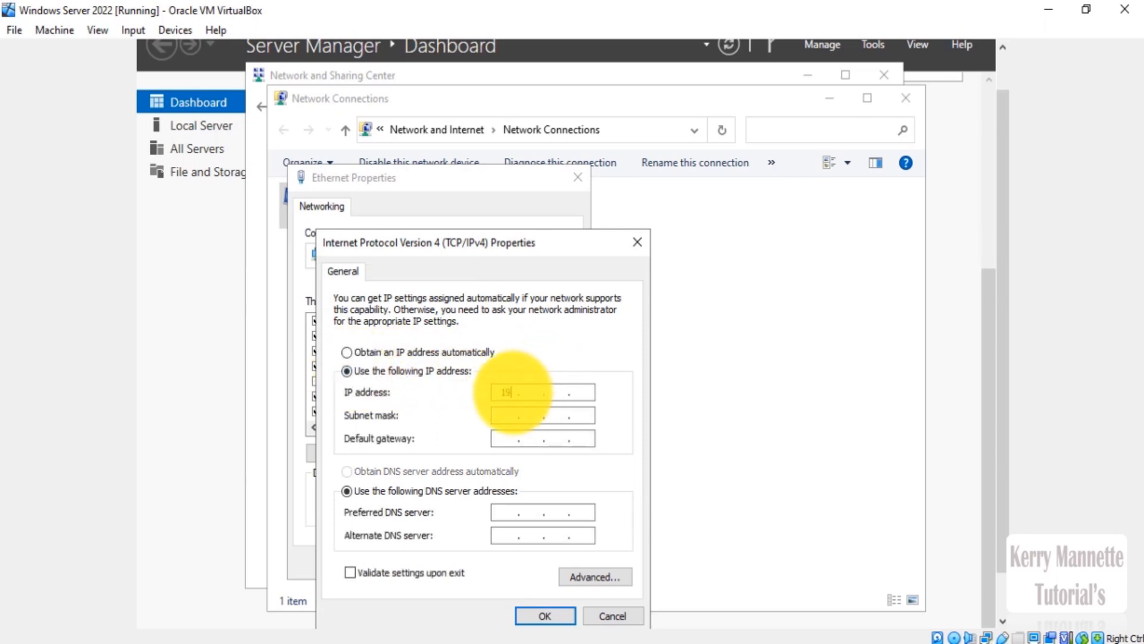
text(16801)
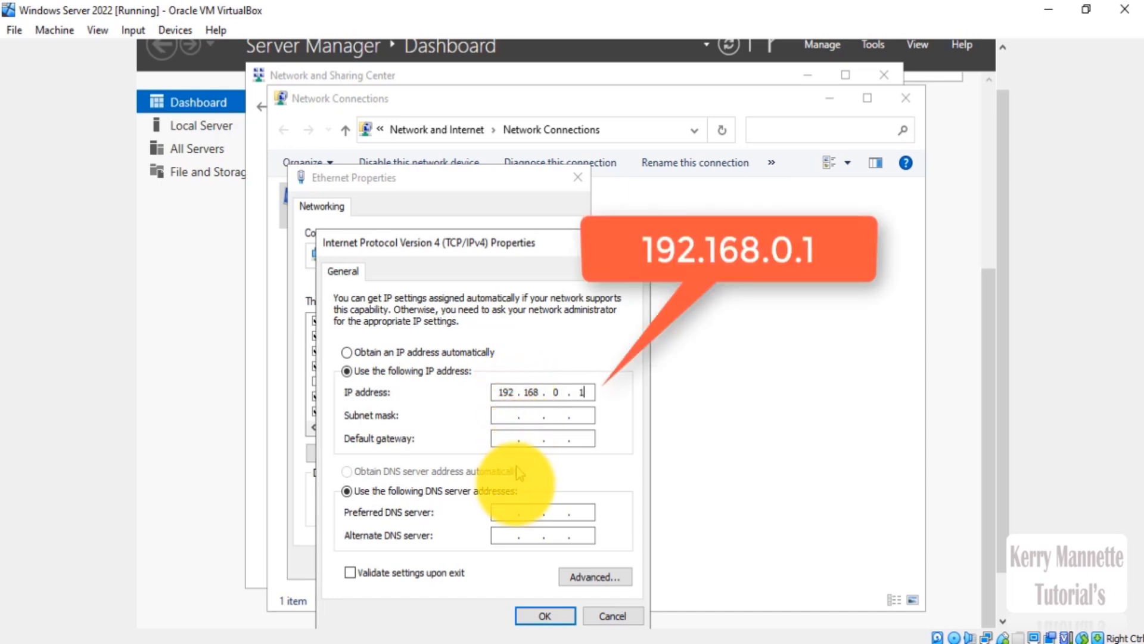
click(526, 419)
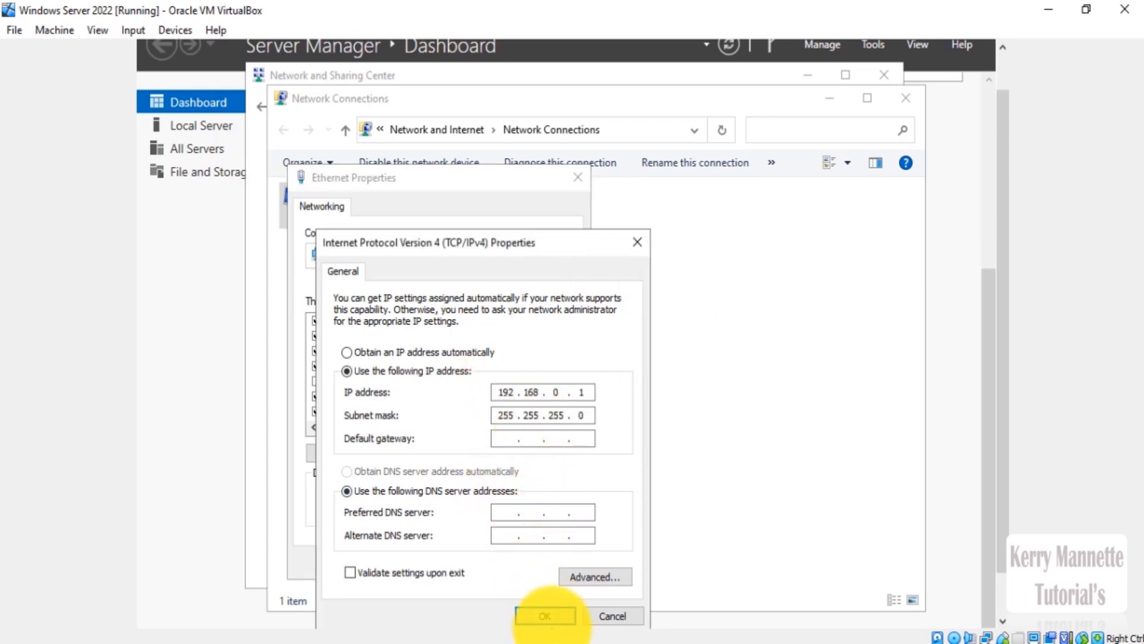
click(554, 618)
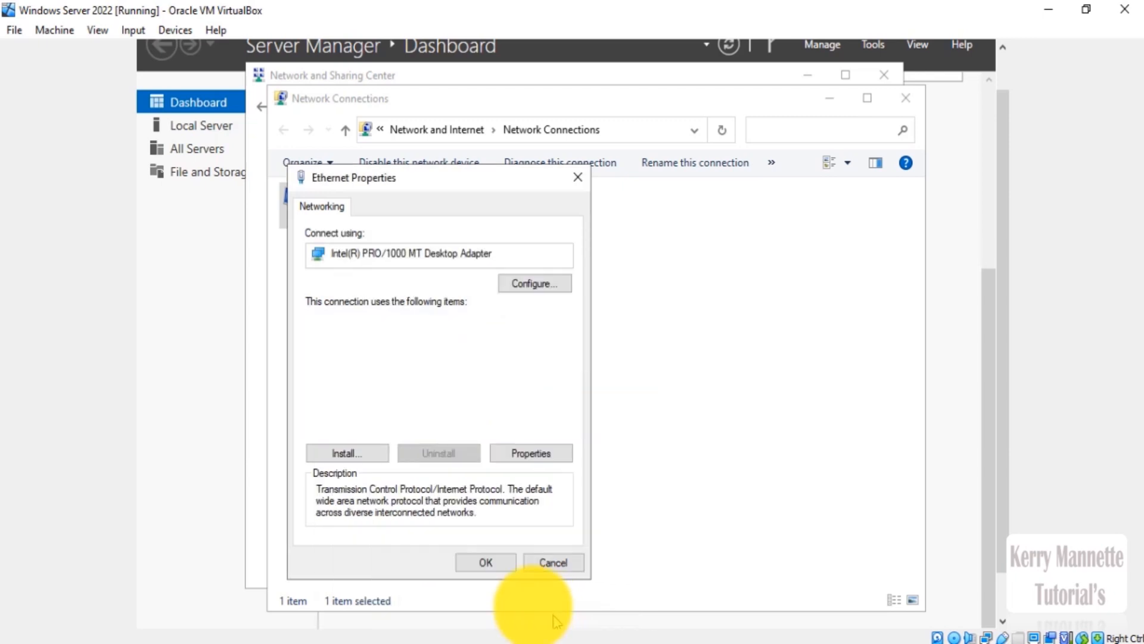
click(501, 566)
click(906, 98)
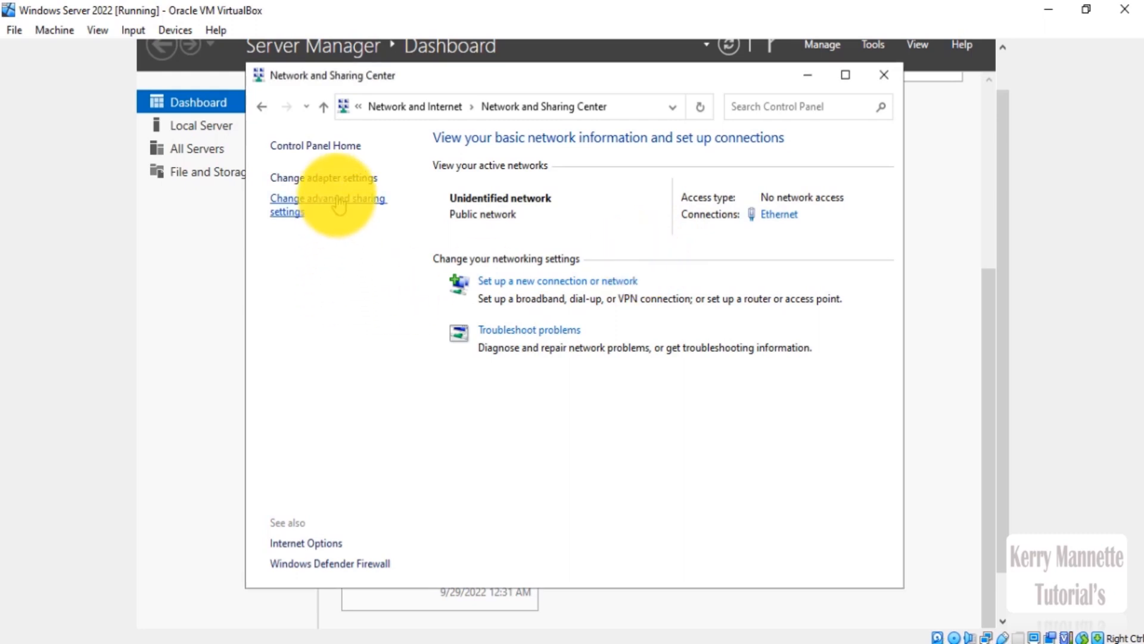
In the advanced sharing settings, turn on network discovery and file and printer sharing for Private, and file and printer sharing for Guest or Public.
click(339, 206)
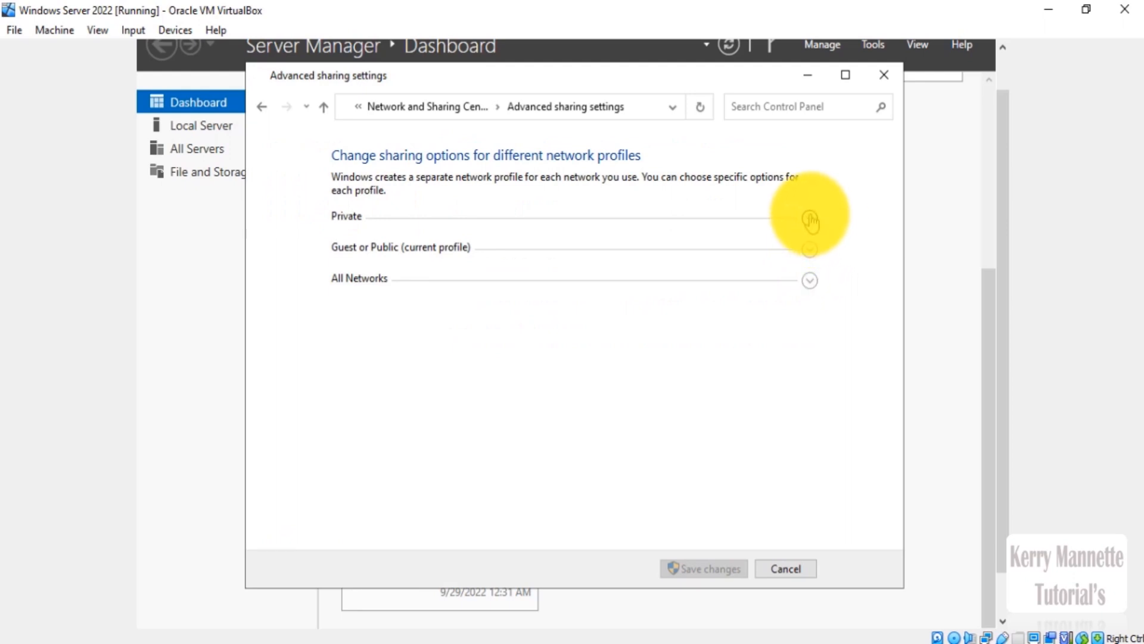
click(810, 221)
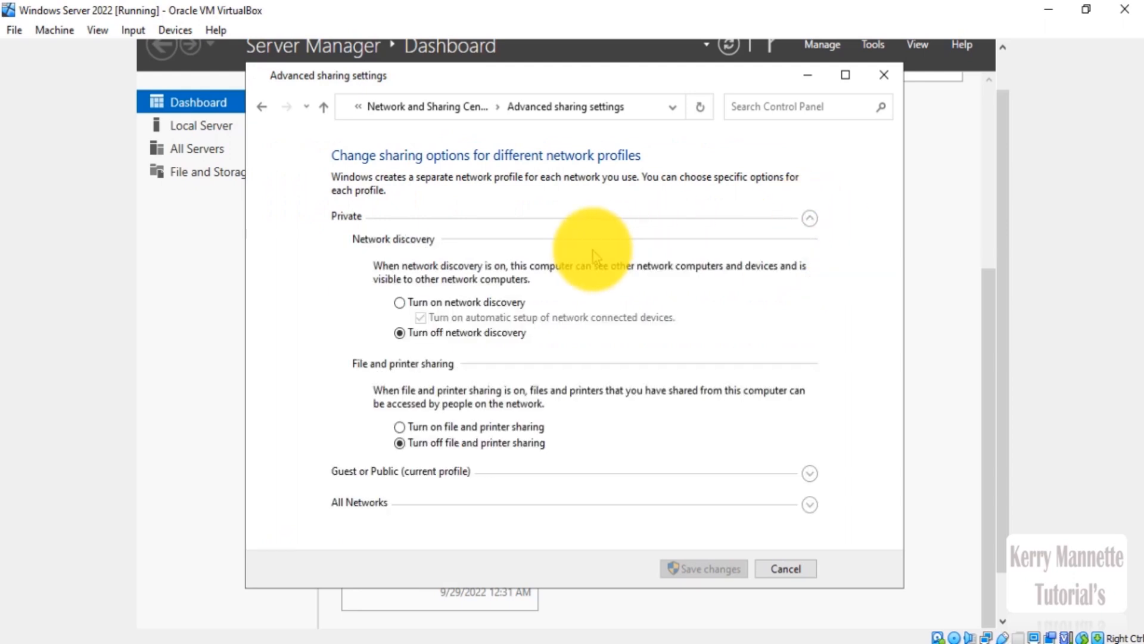
click(404, 304)
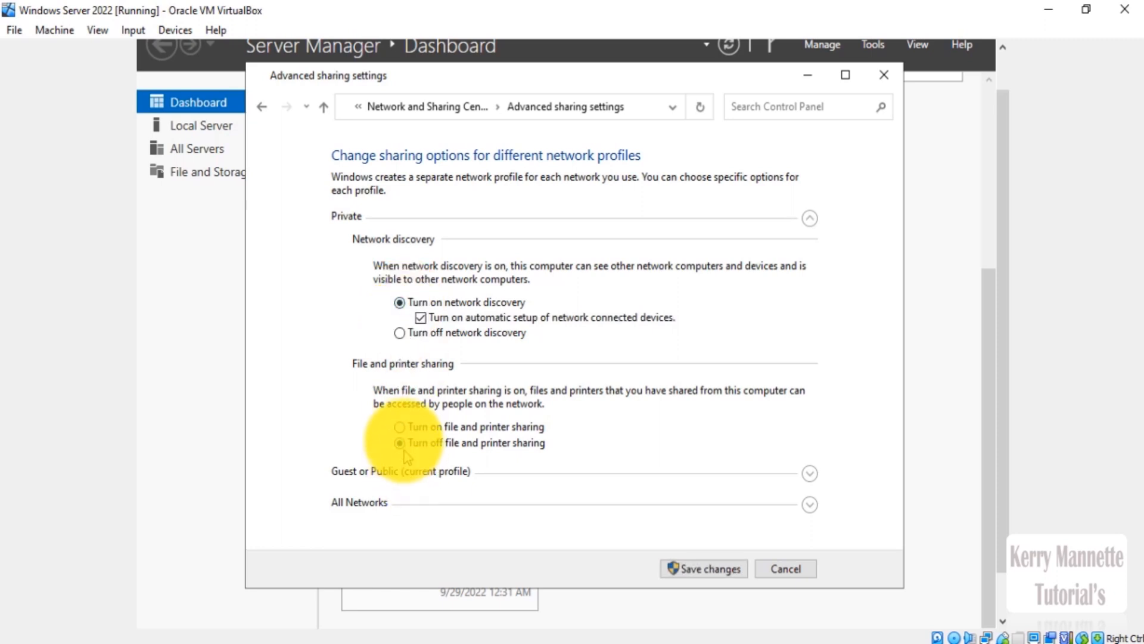
click(403, 429)
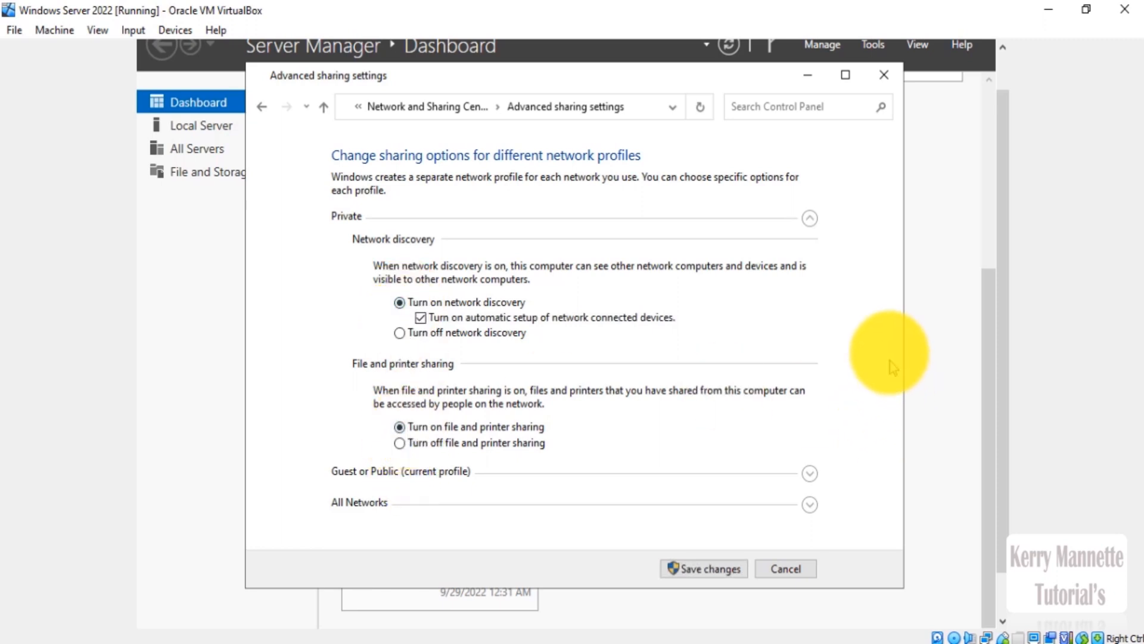
click(811, 475)
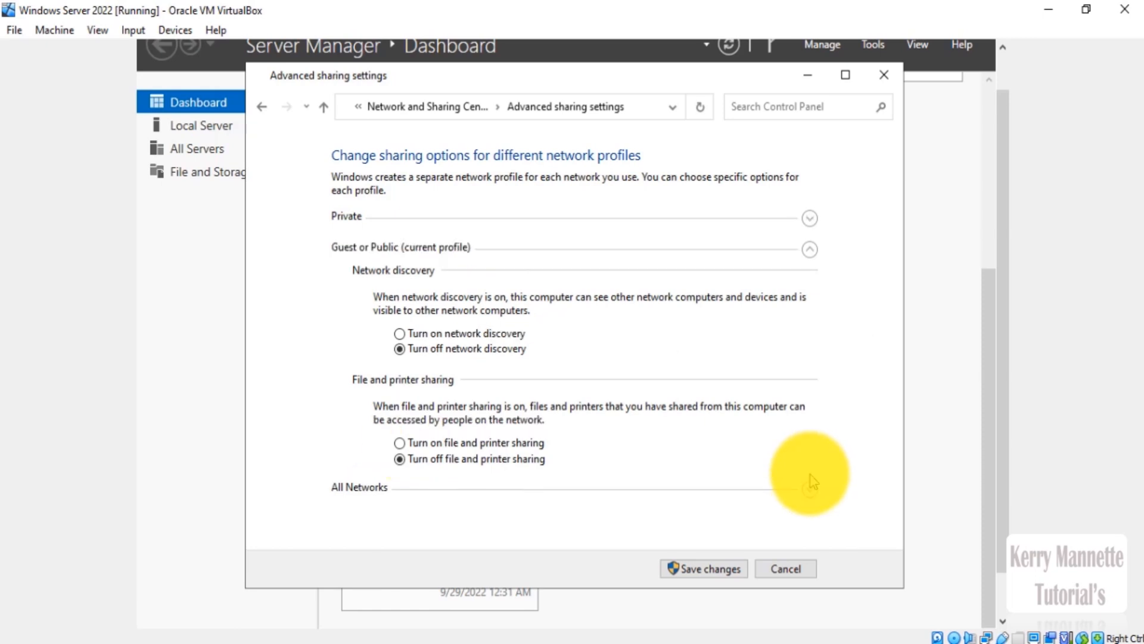
click(400, 442)
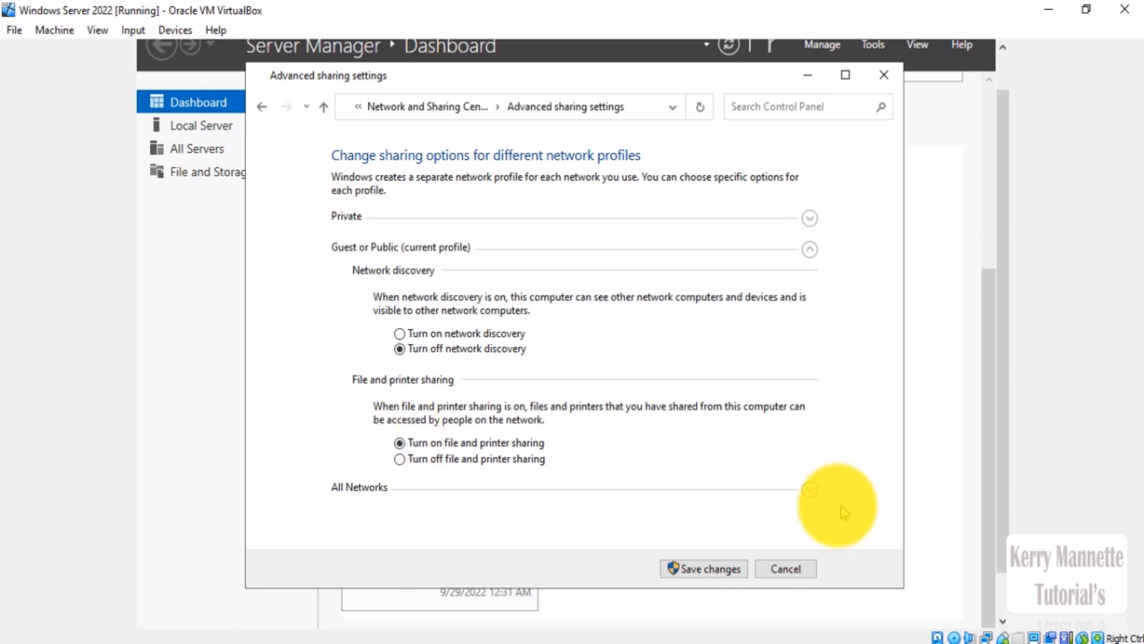
Review the sharing options of the Private and All Networks profiles, including public folder and password protected sharing.
click(810, 490)
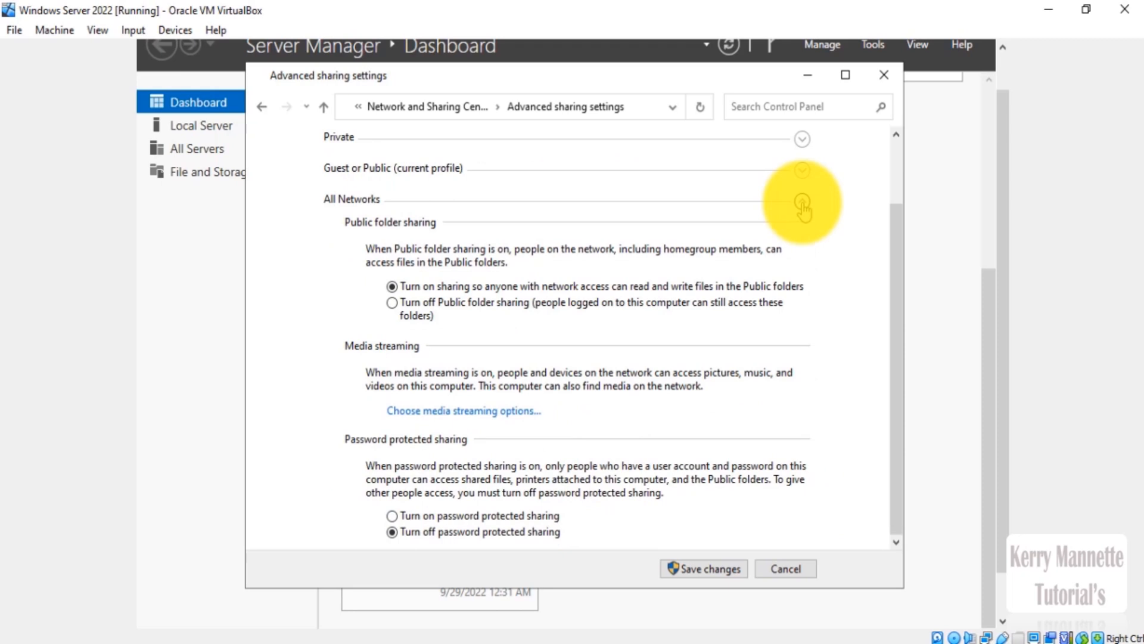
click(802, 202)
click(809, 249)
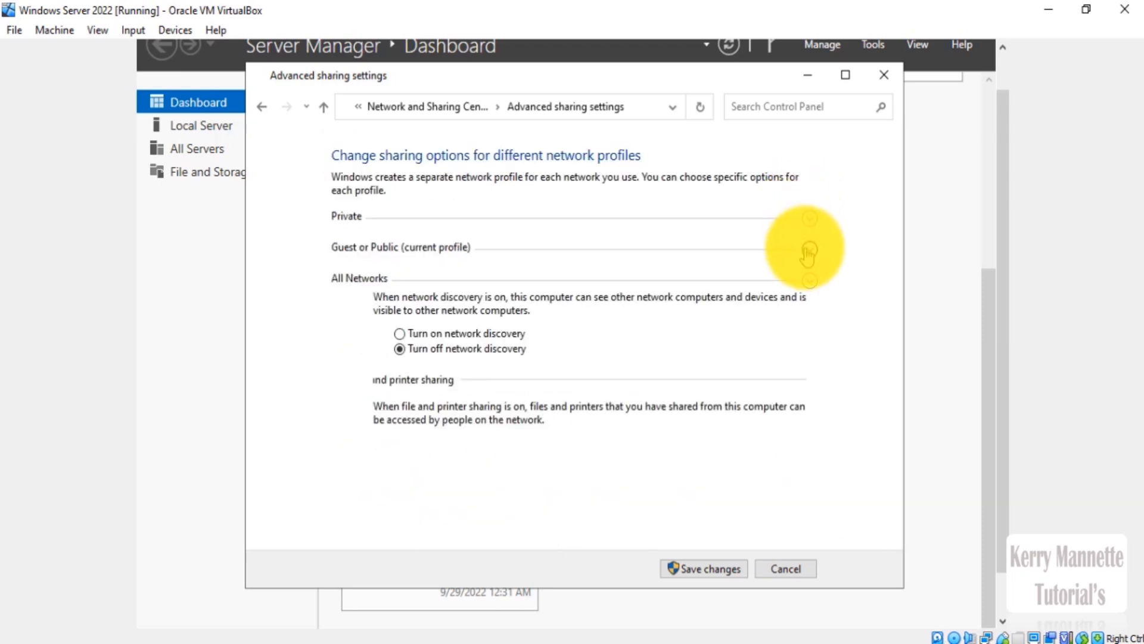
click(815, 222)
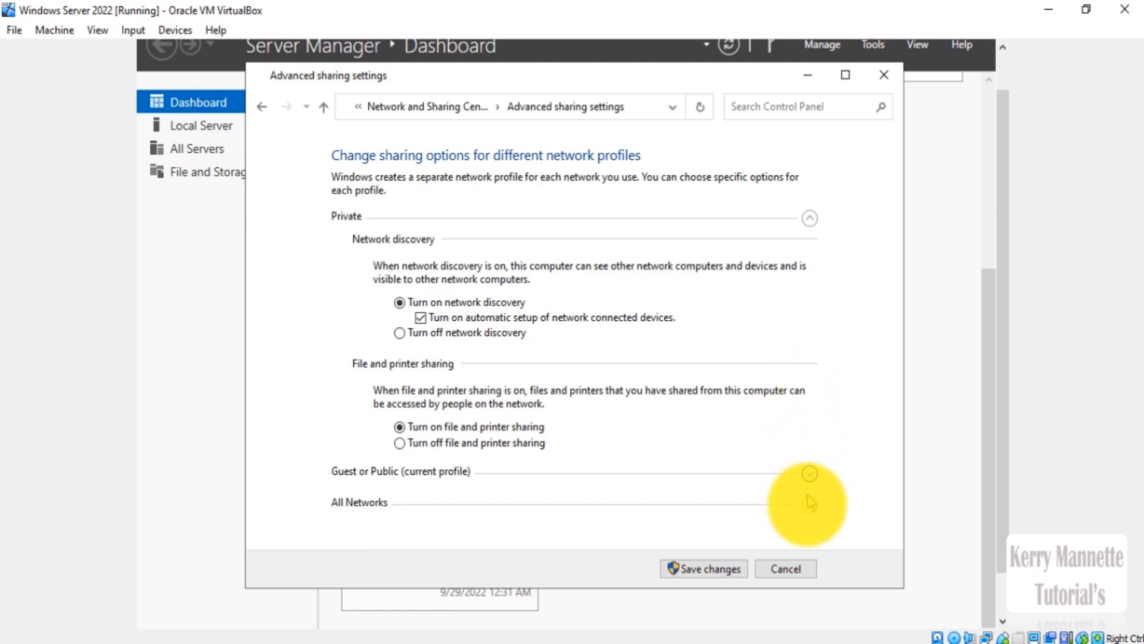
click(810, 503)
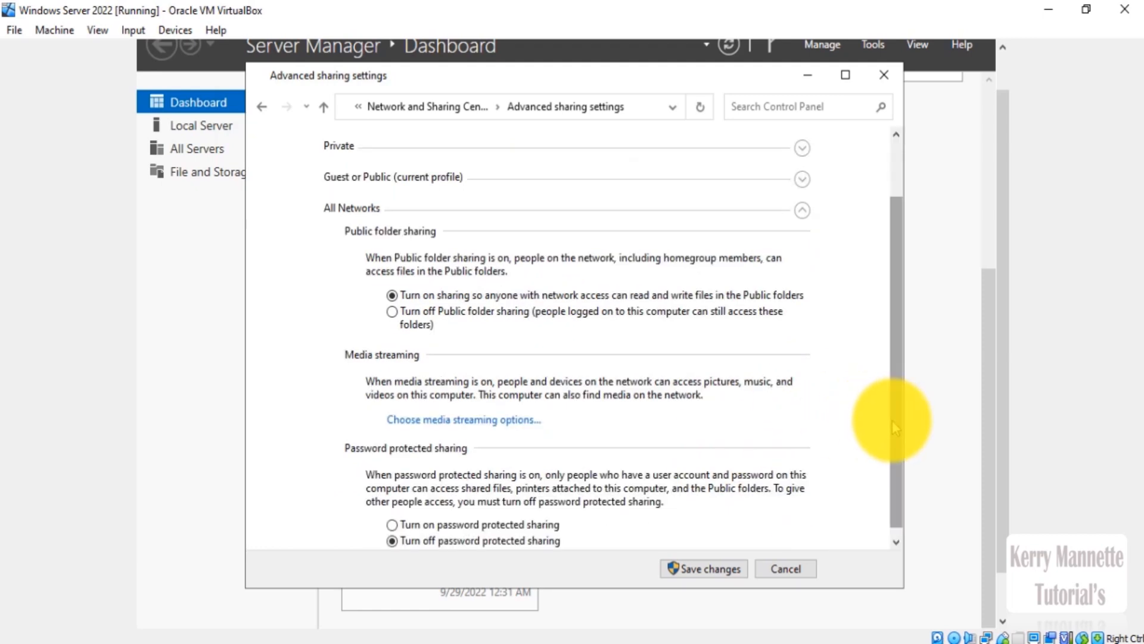
scroll(897, 467, down, 1)
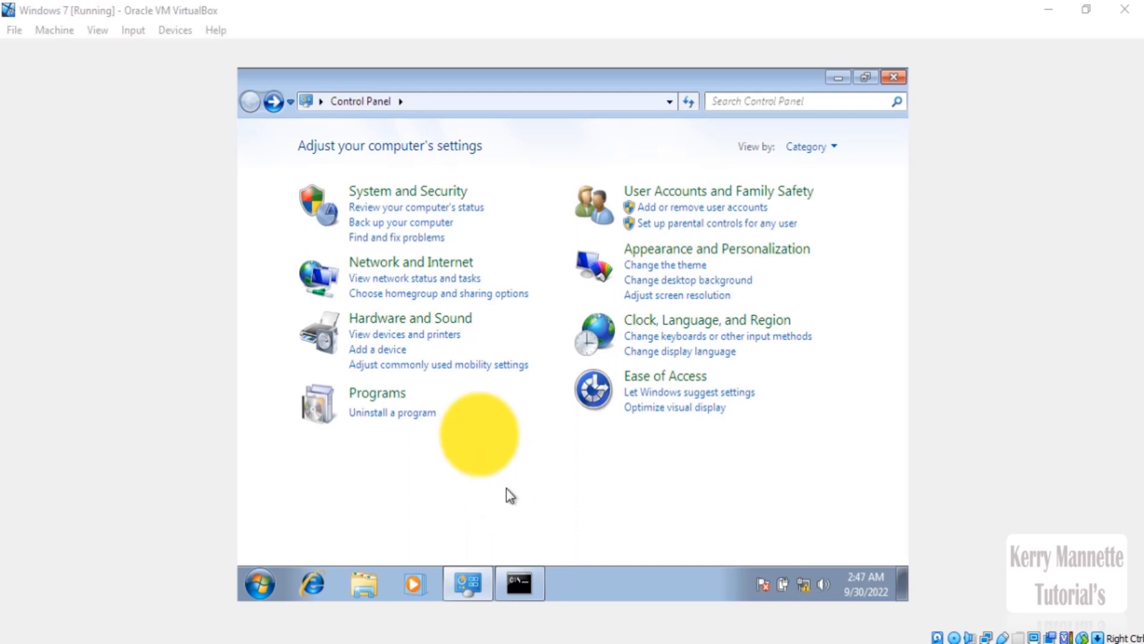
On the Windows 7 client, open the Internet Protocol Version 4 (TCP/IPv4) properties of the Local Area Connection.
click(440, 263)
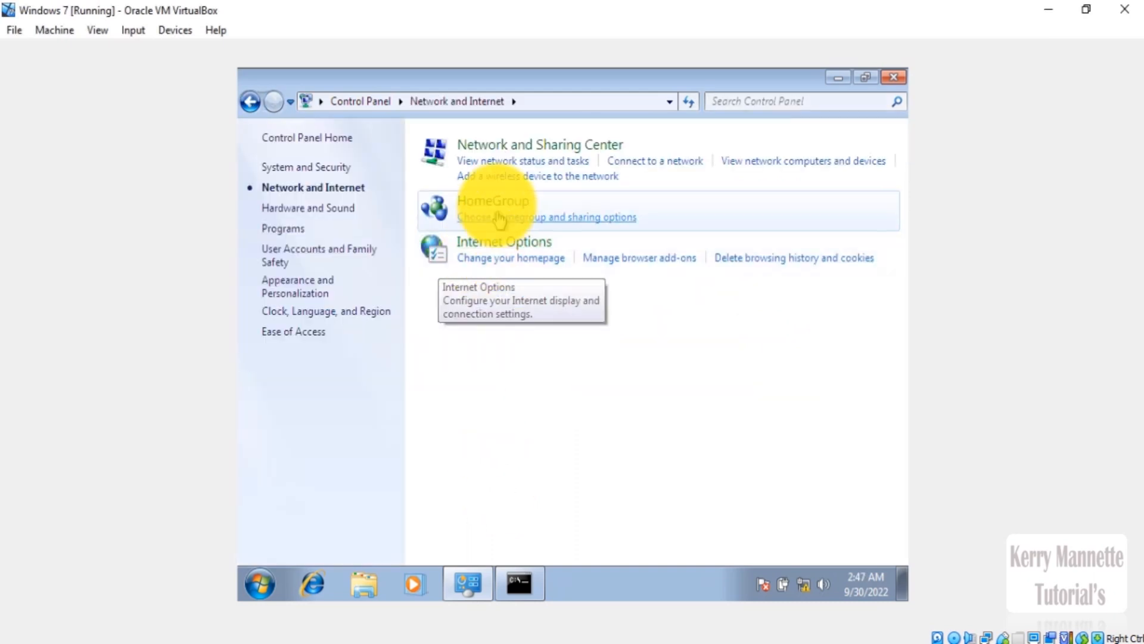
click(506, 150)
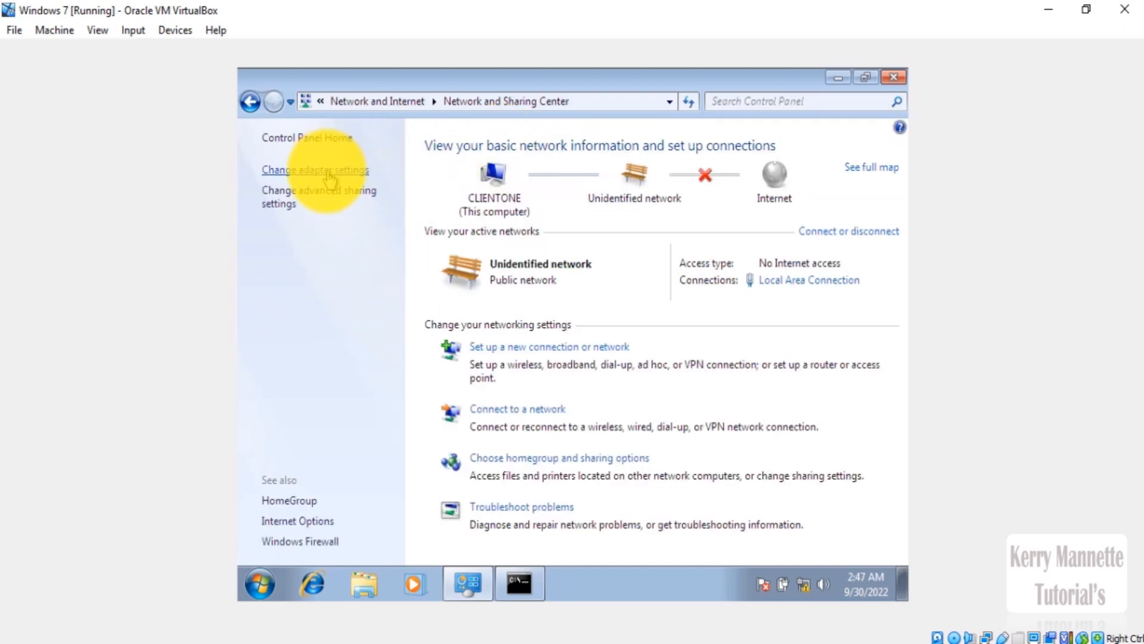
click(325, 173)
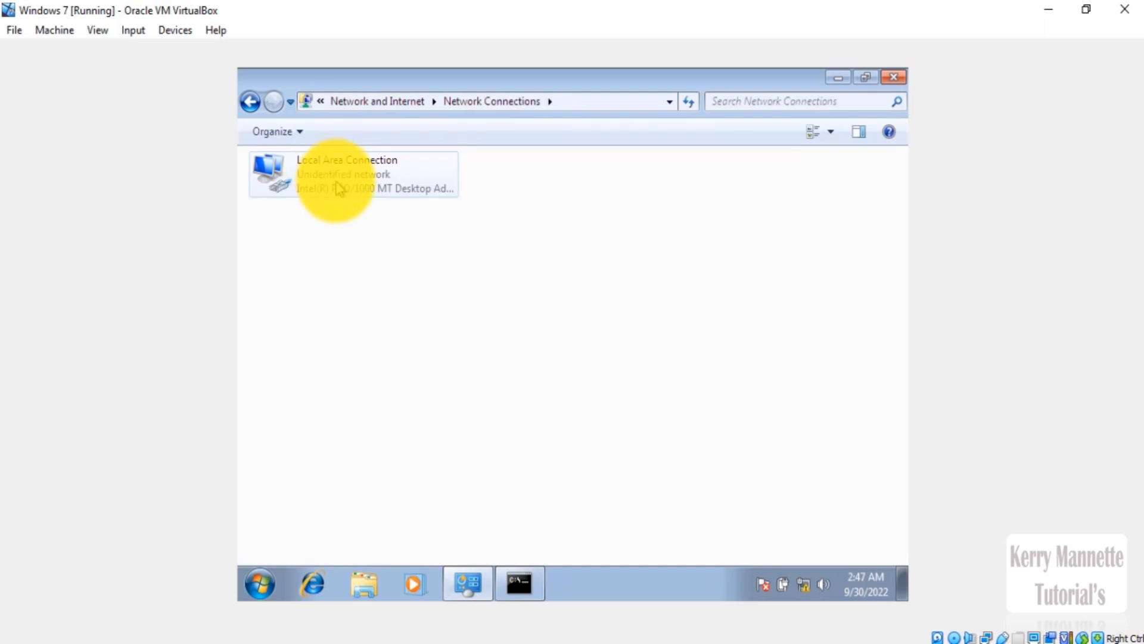
right_click(338, 189)
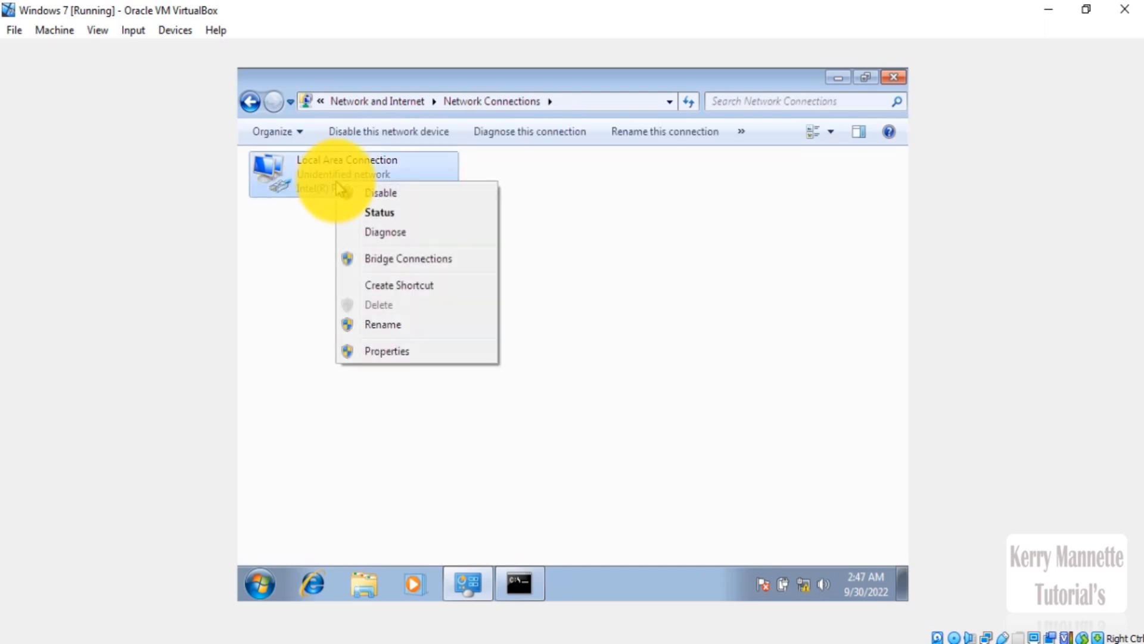
click(379, 353)
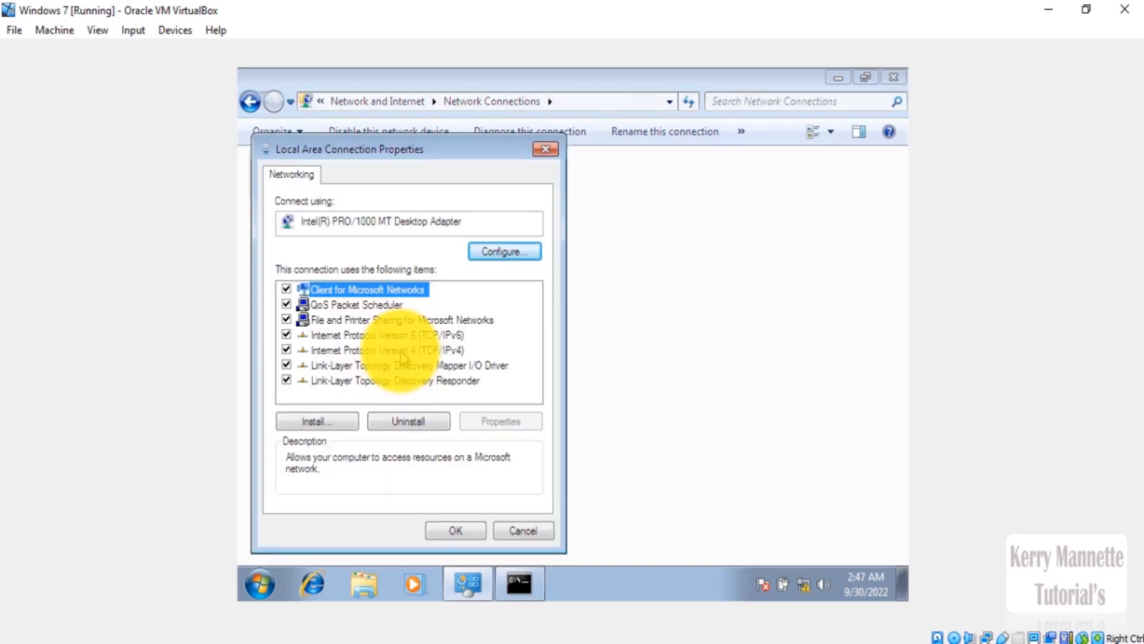
double_click(403, 351)
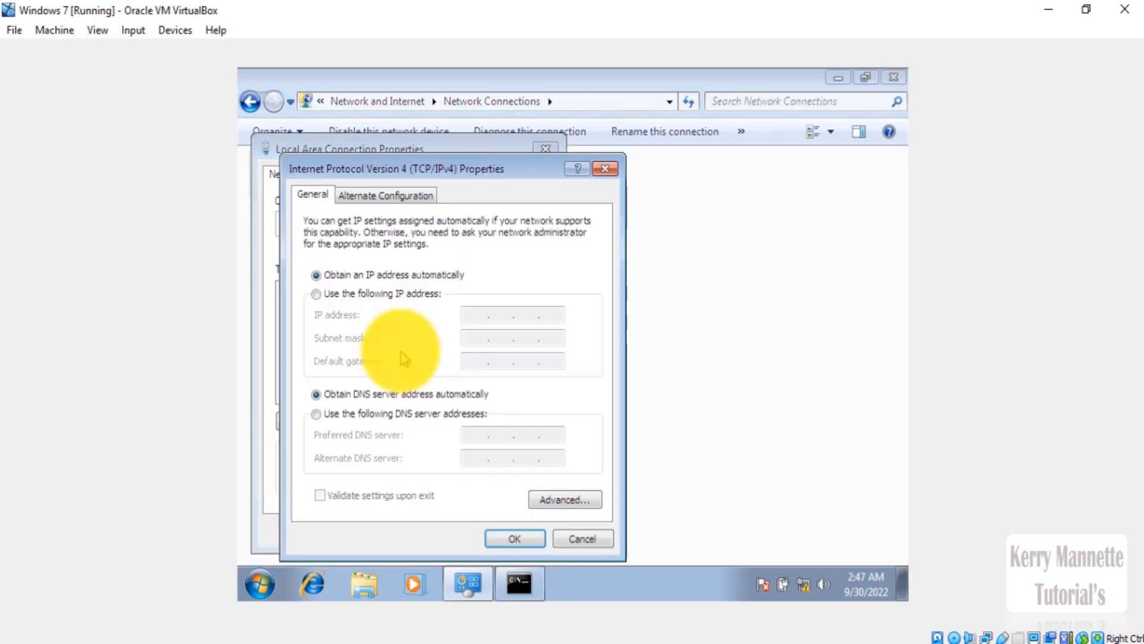
Switch the client's connection to a manual IP address and set it to 192.168.0.2.
click(317, 296)
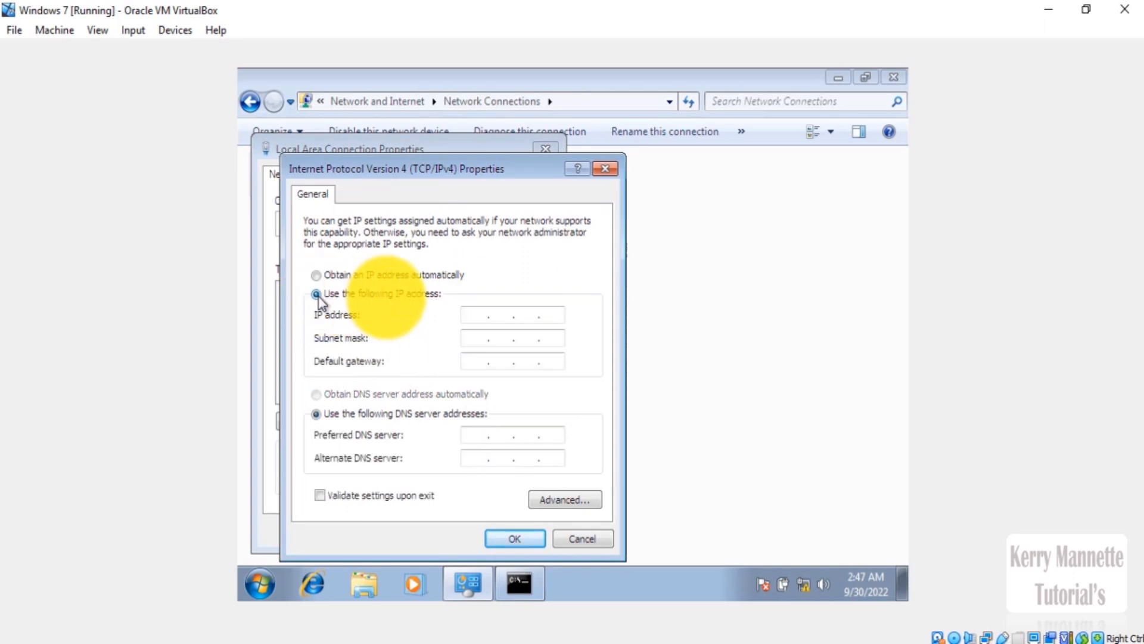
click(473, 314)
text(192 . )
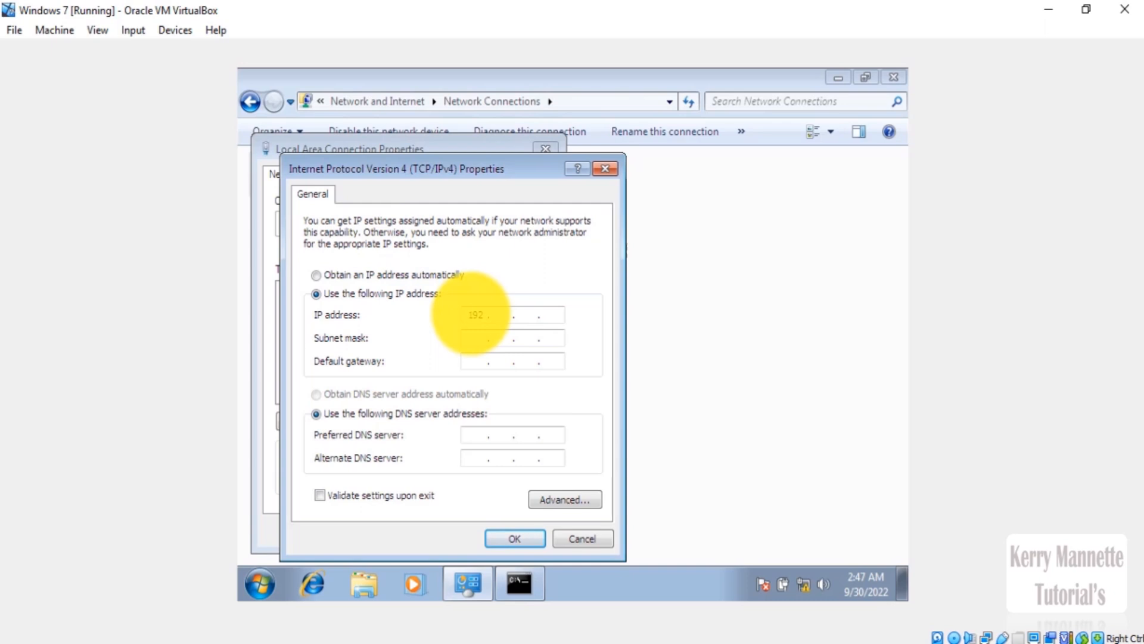
text(168 . 0 . 2)
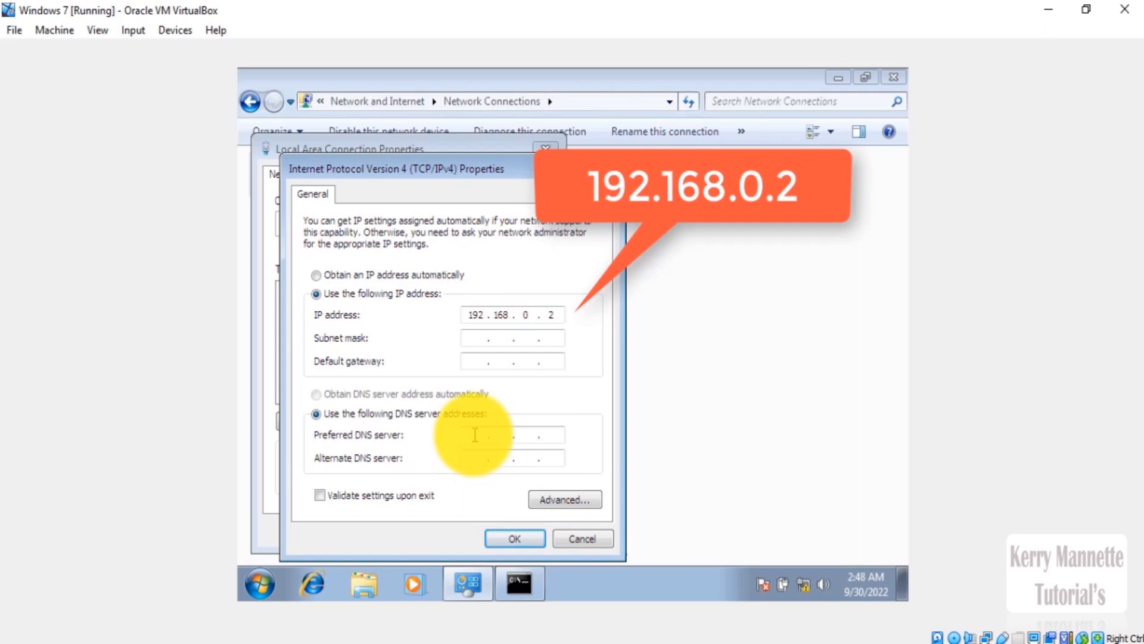
Set the client's preferred DNS server to 192.168.0.1.
click(475, 434)
text(19216)
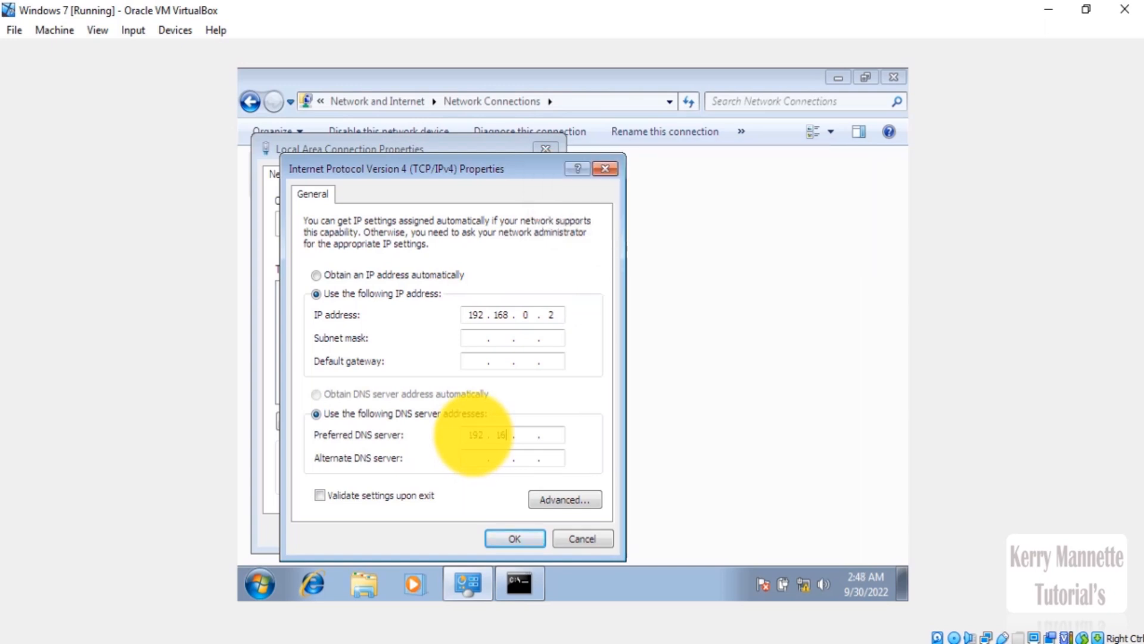
text(8)
text(0 )
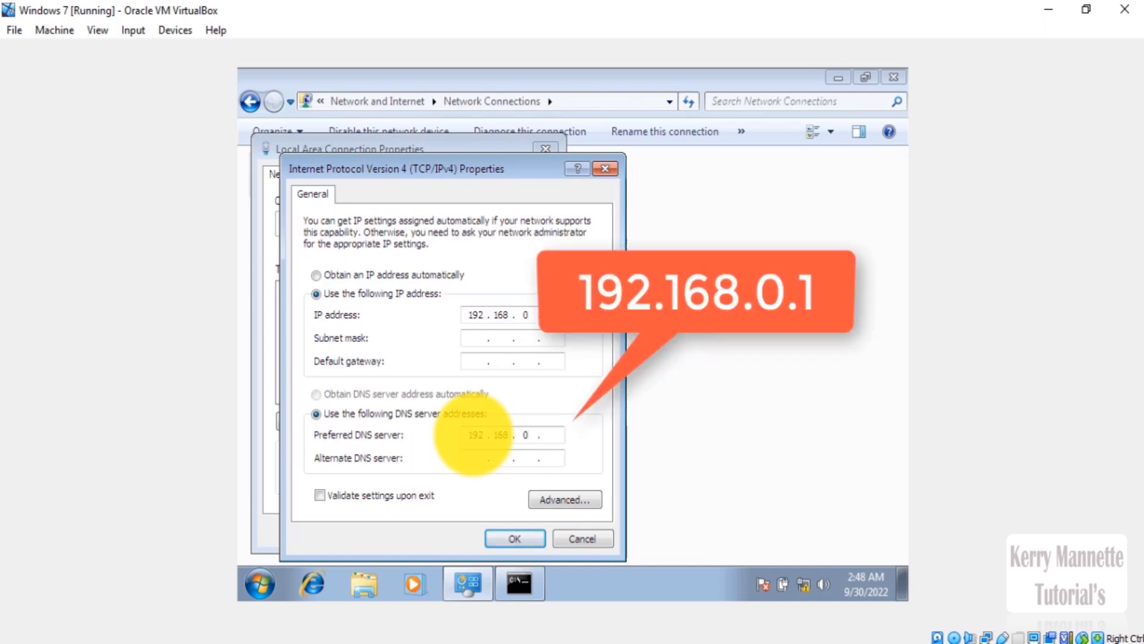
text(1)
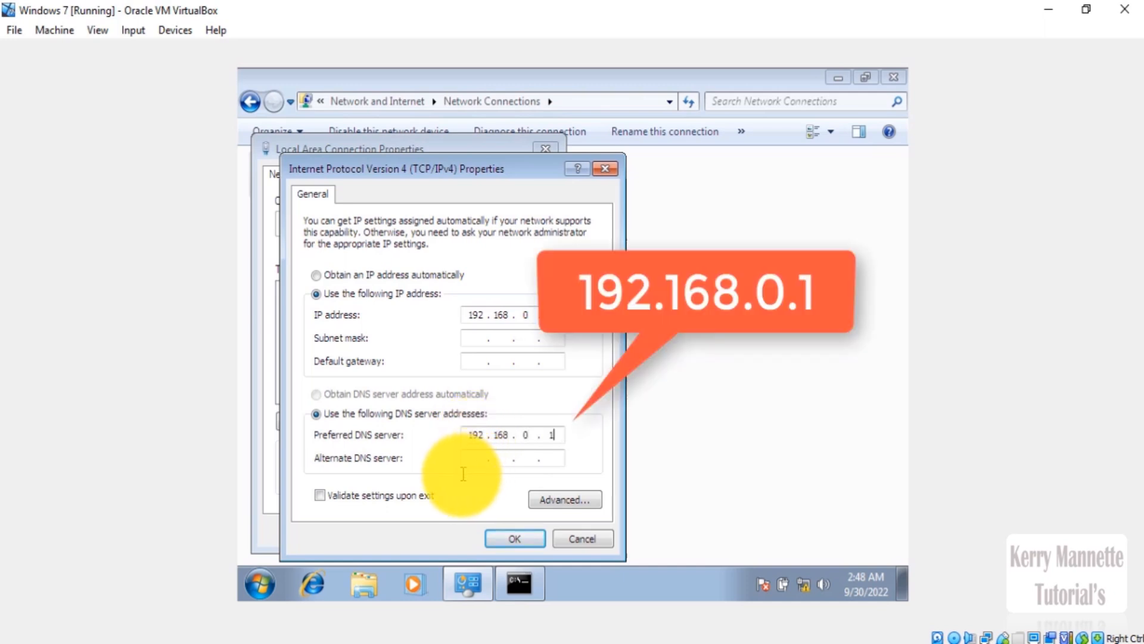
Accept the client's IPv4 settings and close the Local Area Connection properties.
click(506, 537)
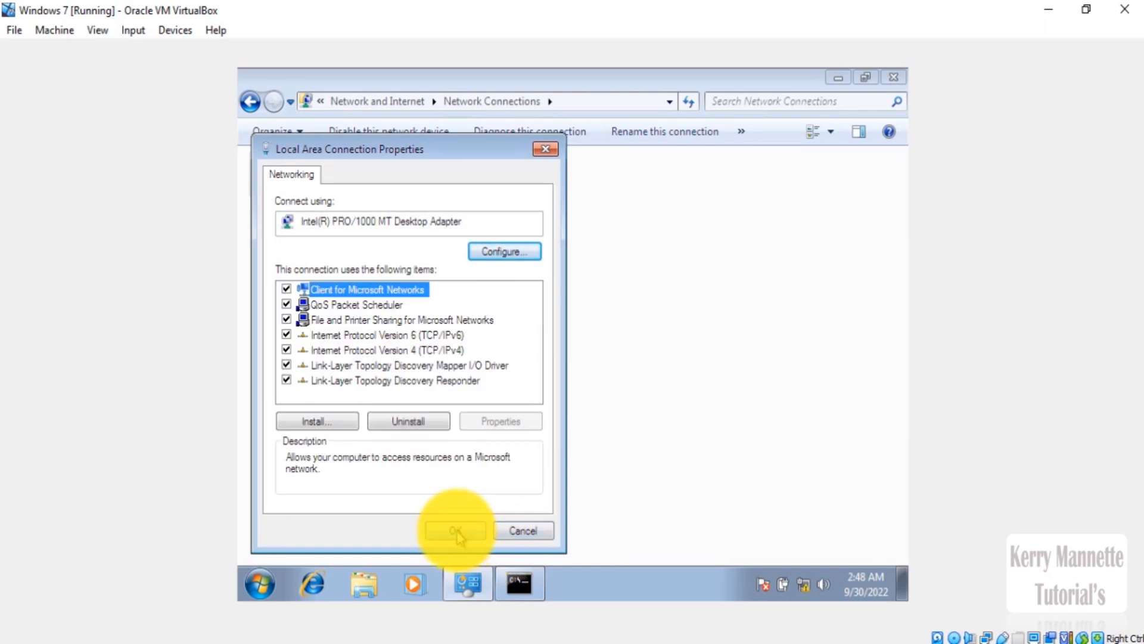
click(458, 532)
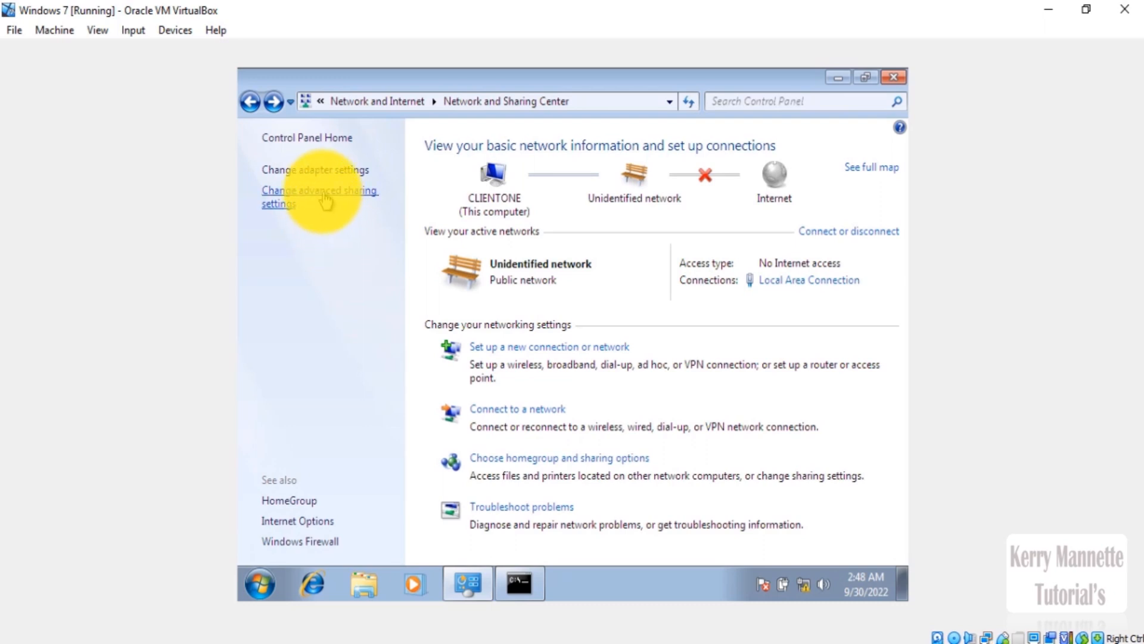
In the Windows 7 advanced sharing settings, turn on network discovery, file and printer sharing and Public folder sharing for Home or Work, and save.
click(324, 199)
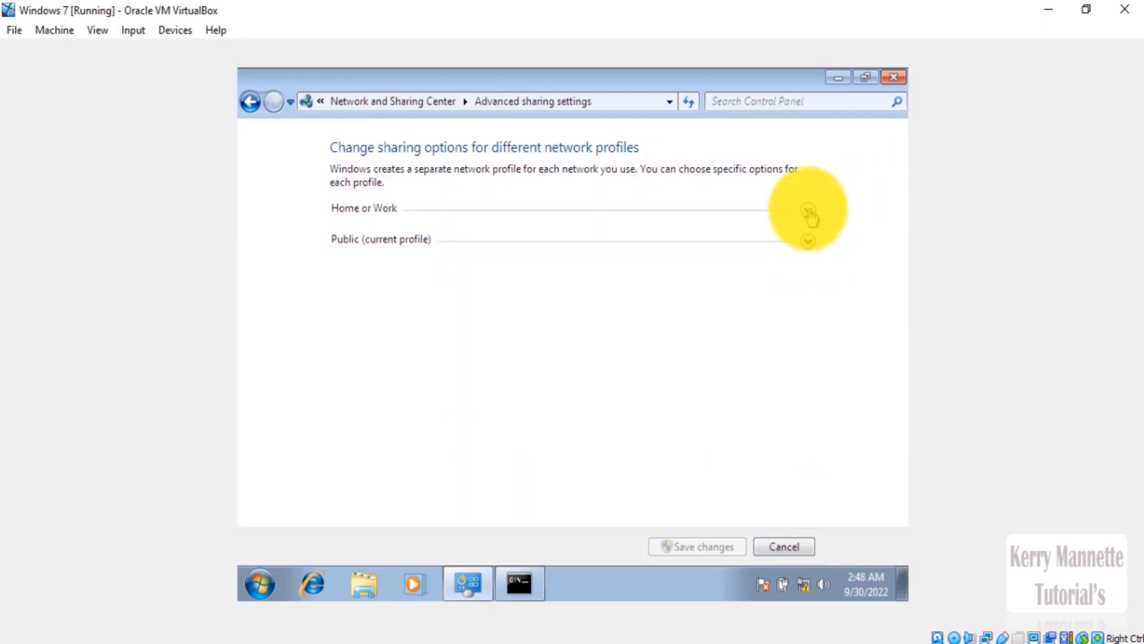
click(809, 211)
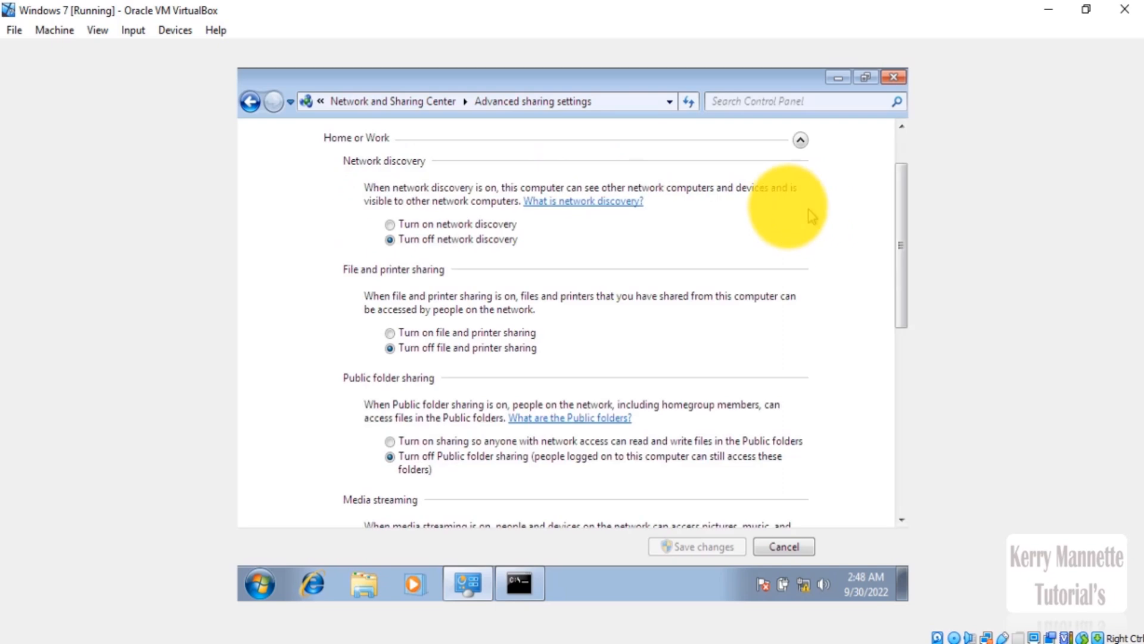
click(389, 225)
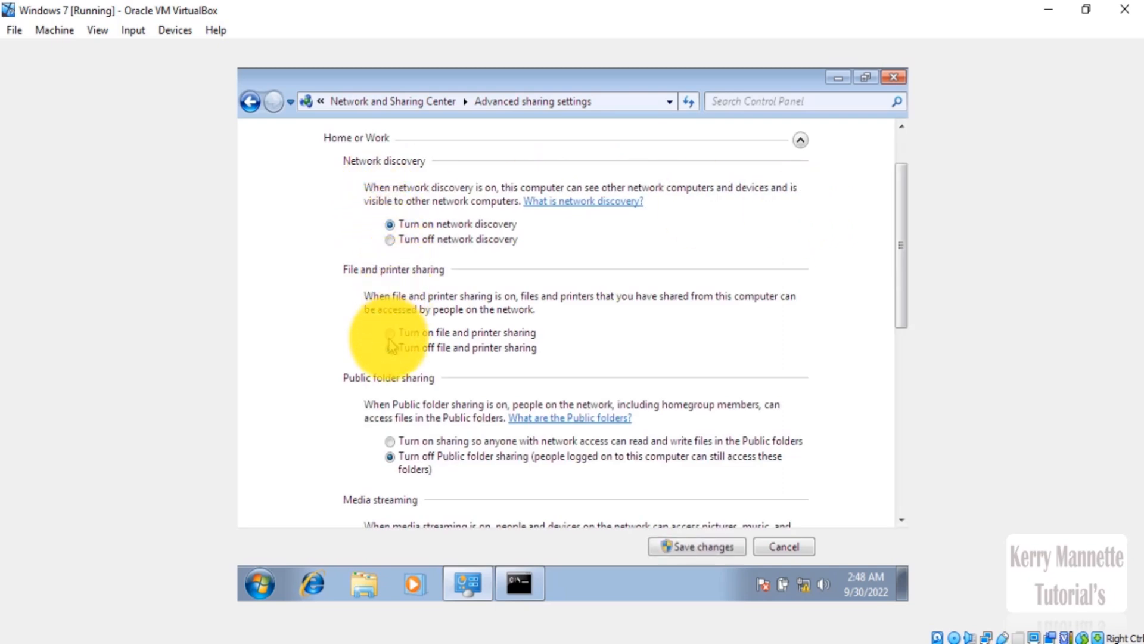
click(390, 332)
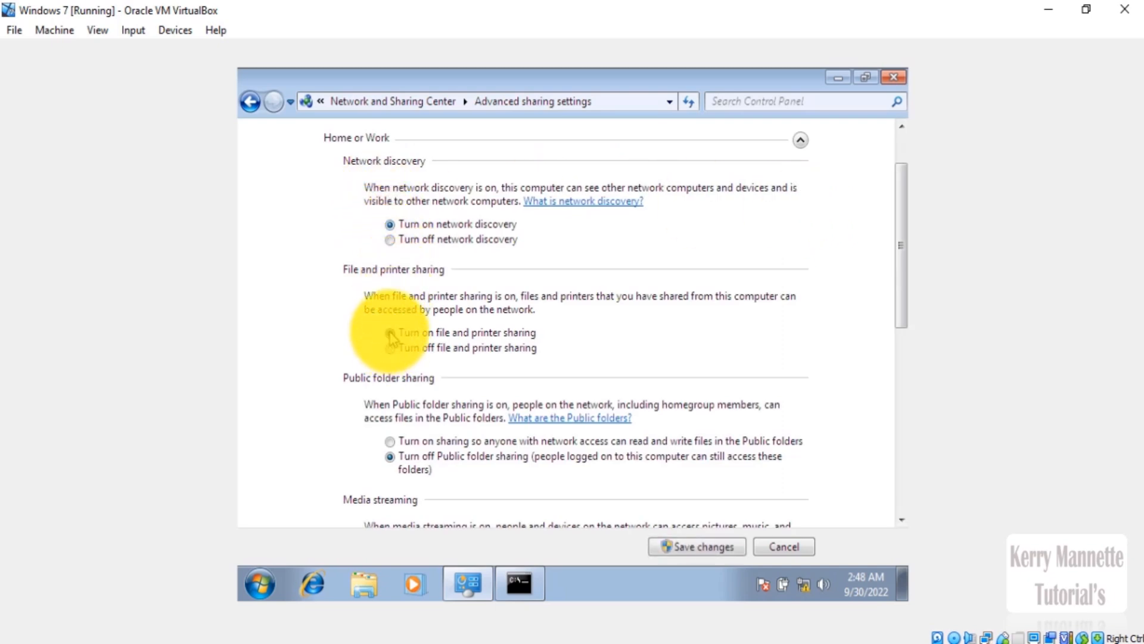
click(391, 442)
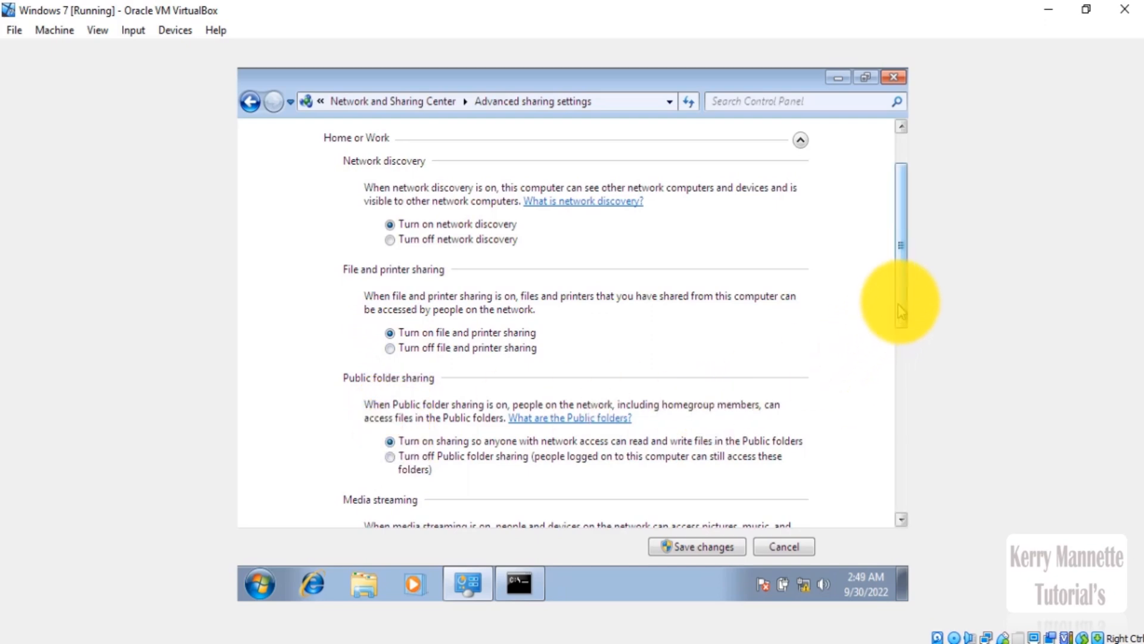
scroll(899, 328, down, 8)
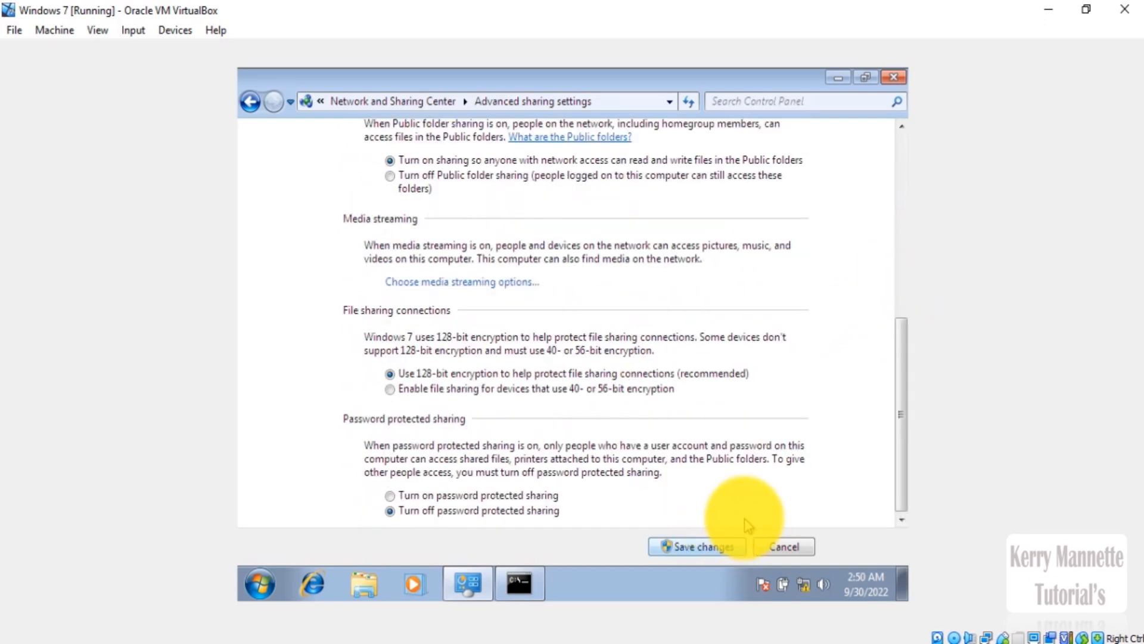
click(714, 550)
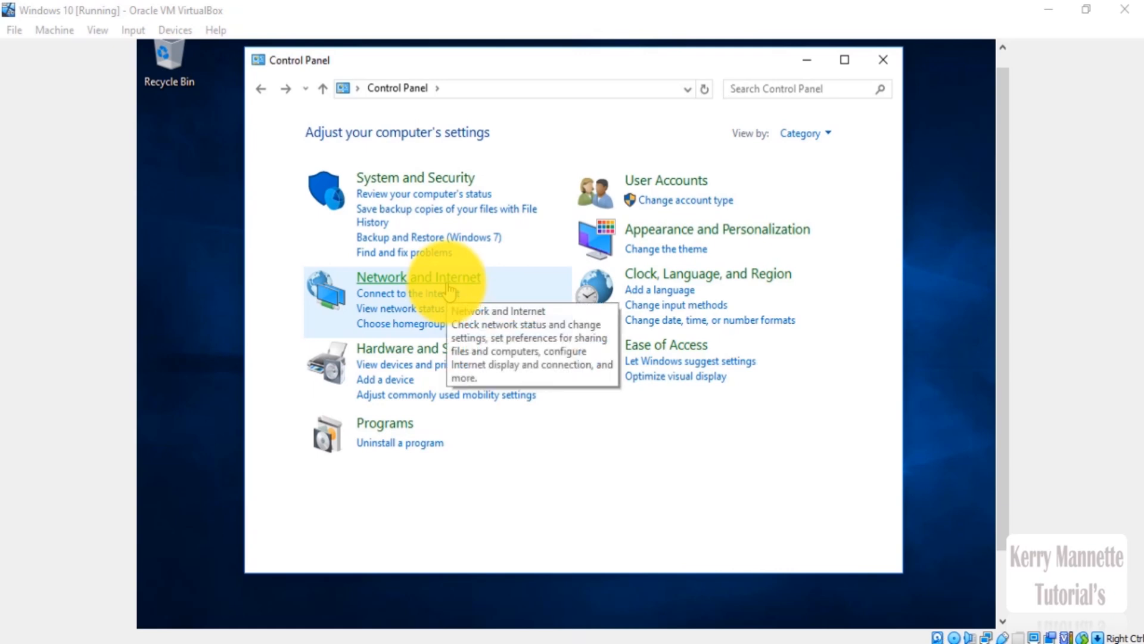
On the Windows 10 client, open the Internet Protocol Version 4 (TCP/IPv4) properties of the Ethernet connection.
click(448, 286)
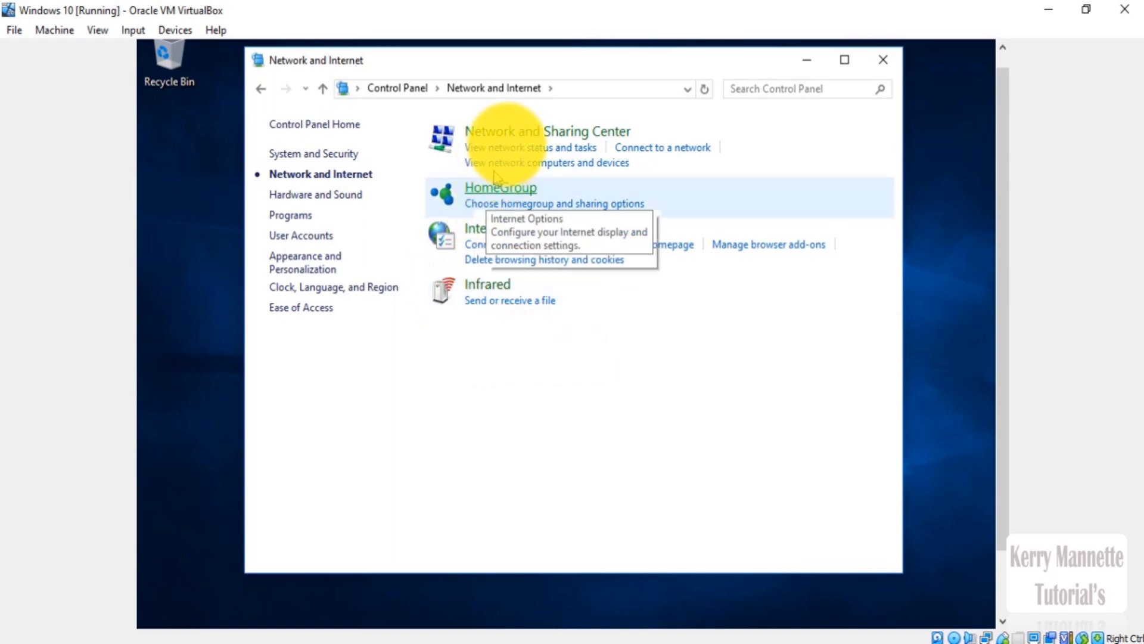
click(512, 139)
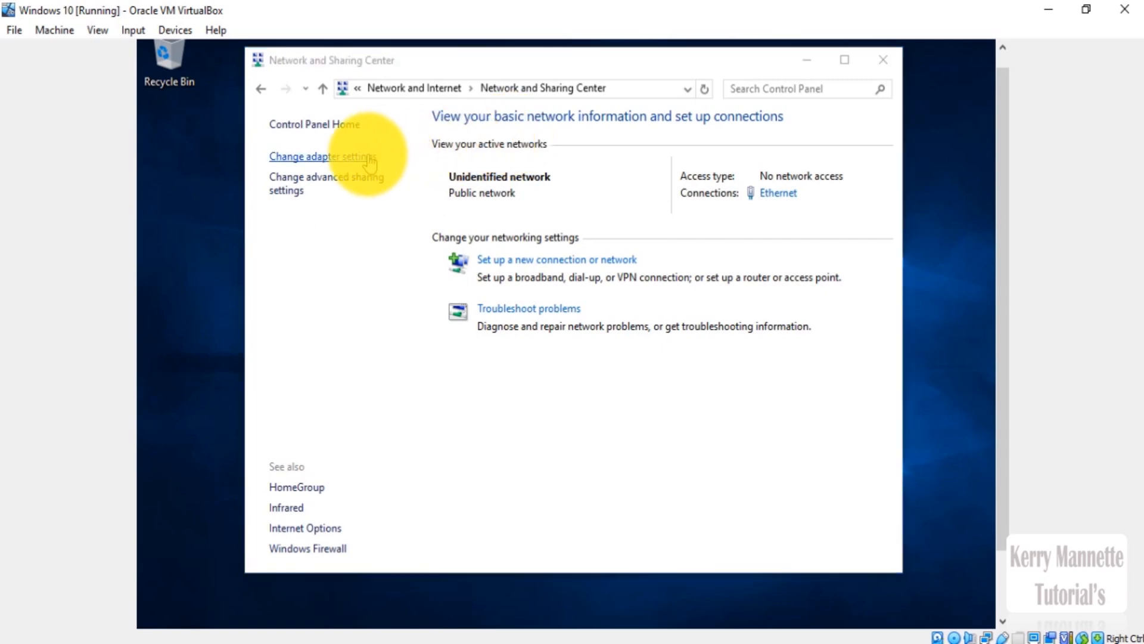
click(370, 158)
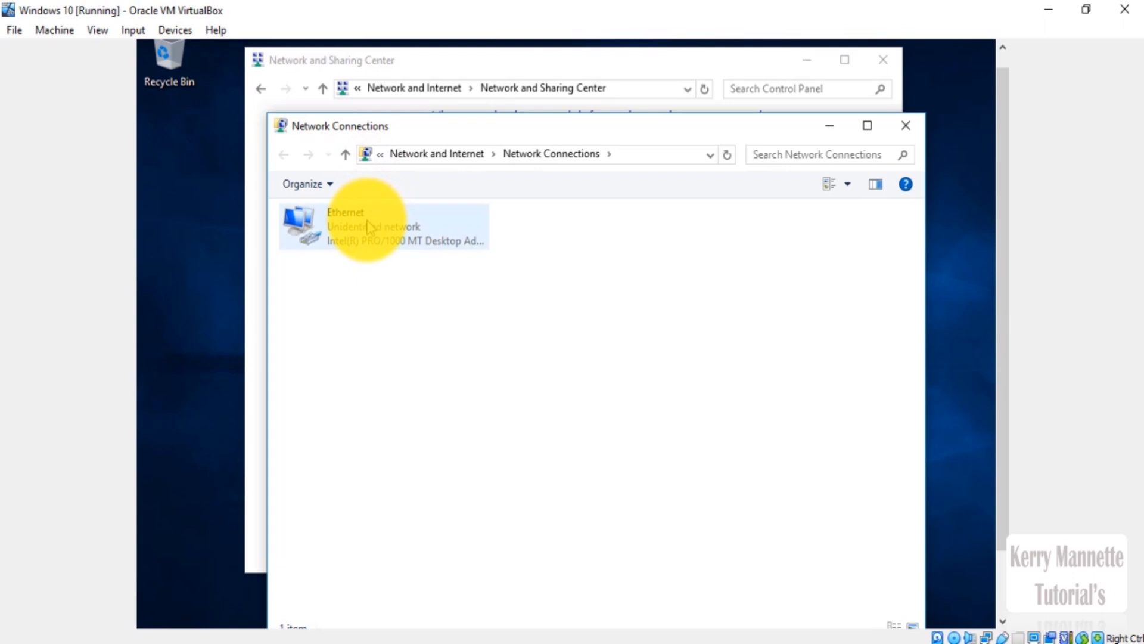
right_click(368, 228)
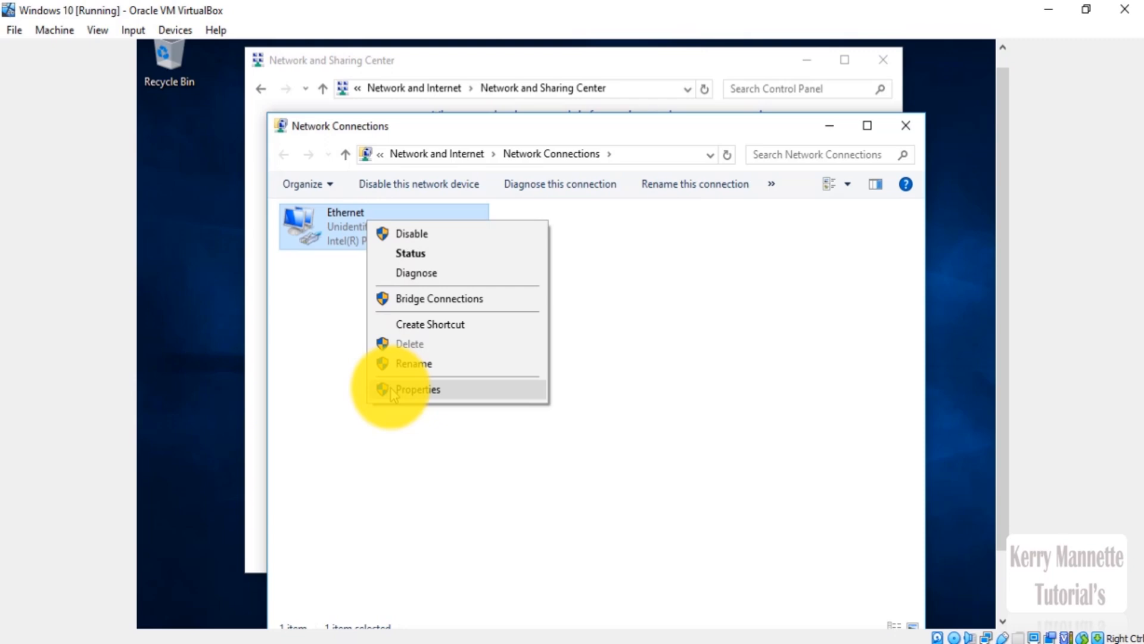
click(392, 390)
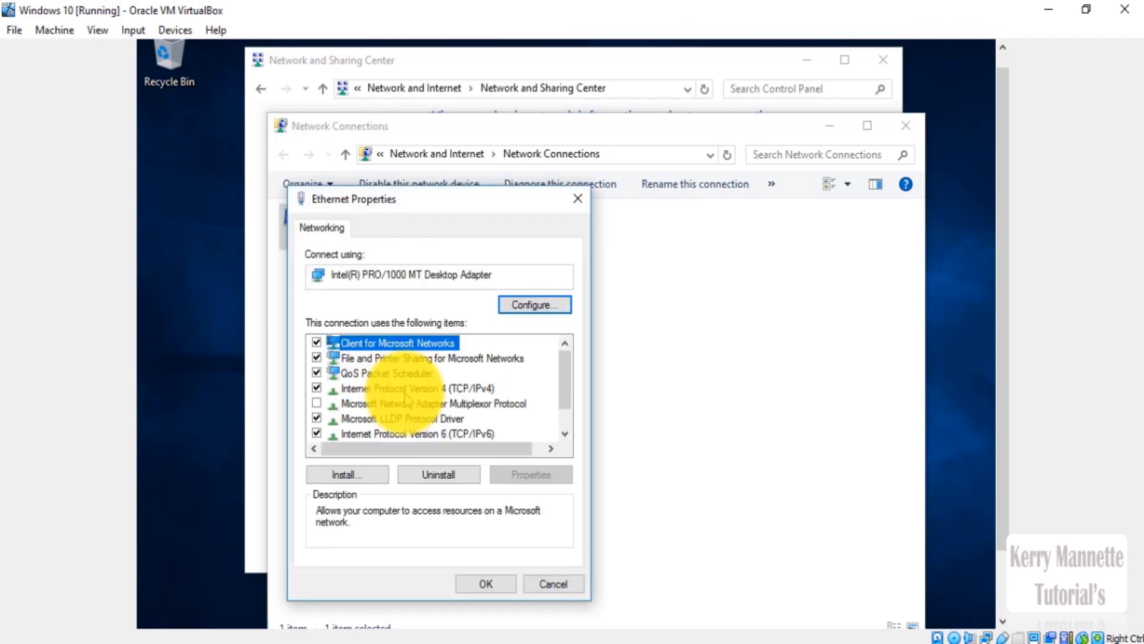
double_click(405, 388)
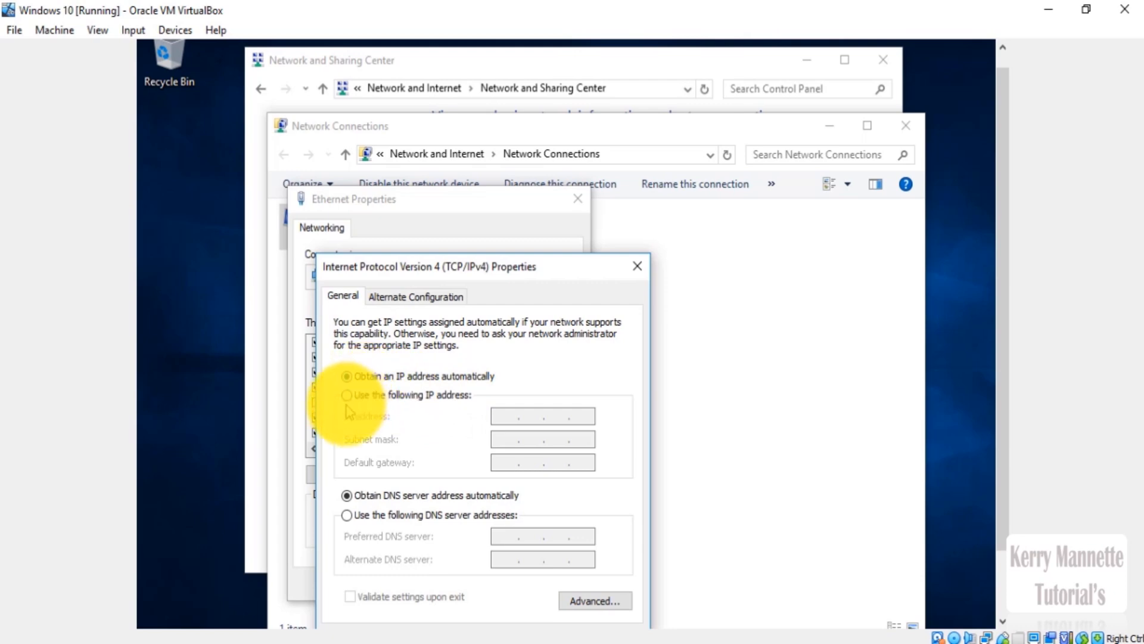
Assign the Windows 10 client the static IP address 192.168.0.3 with preferred DNS server 192.168.0.1, and apply the connection settings.
click(365, 398)
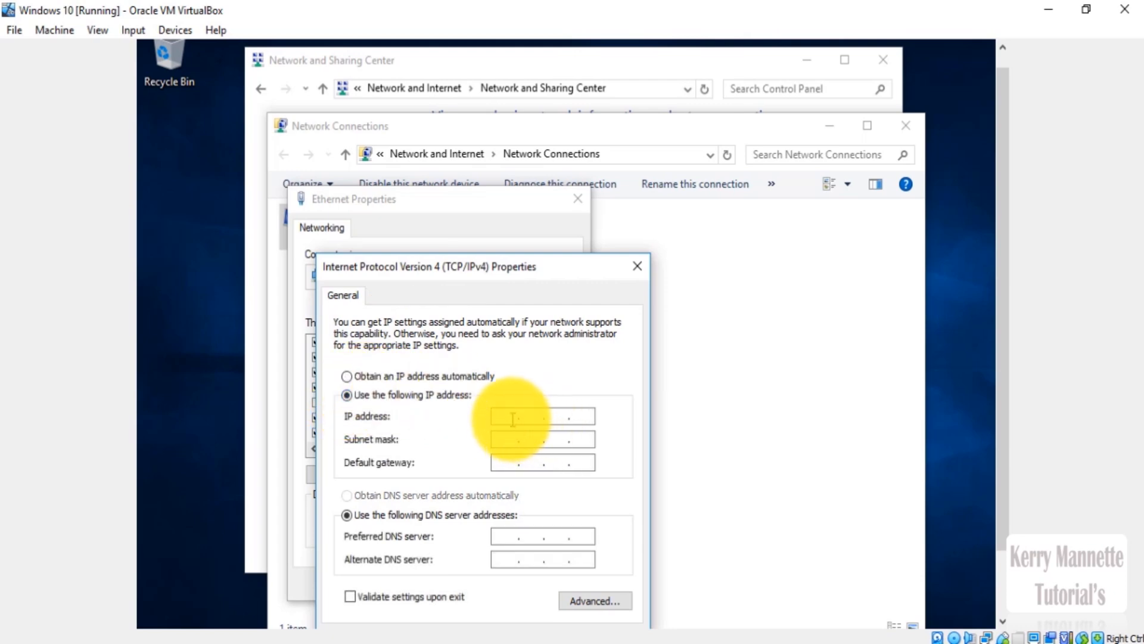
text(192.1680 .3)
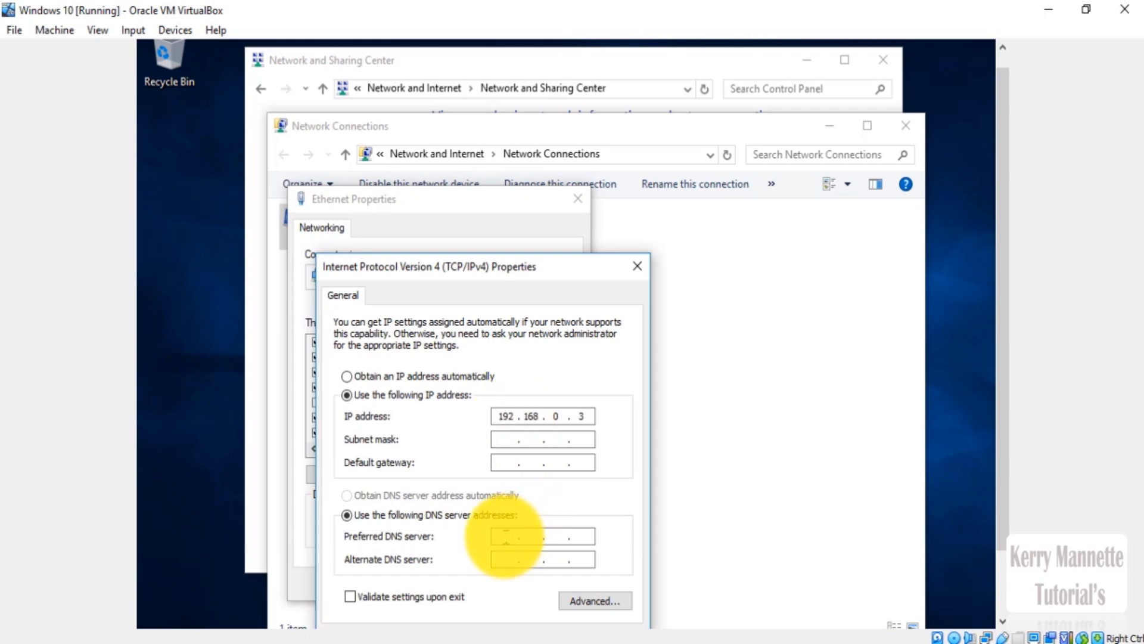
click(505, 536)
text(192 . )
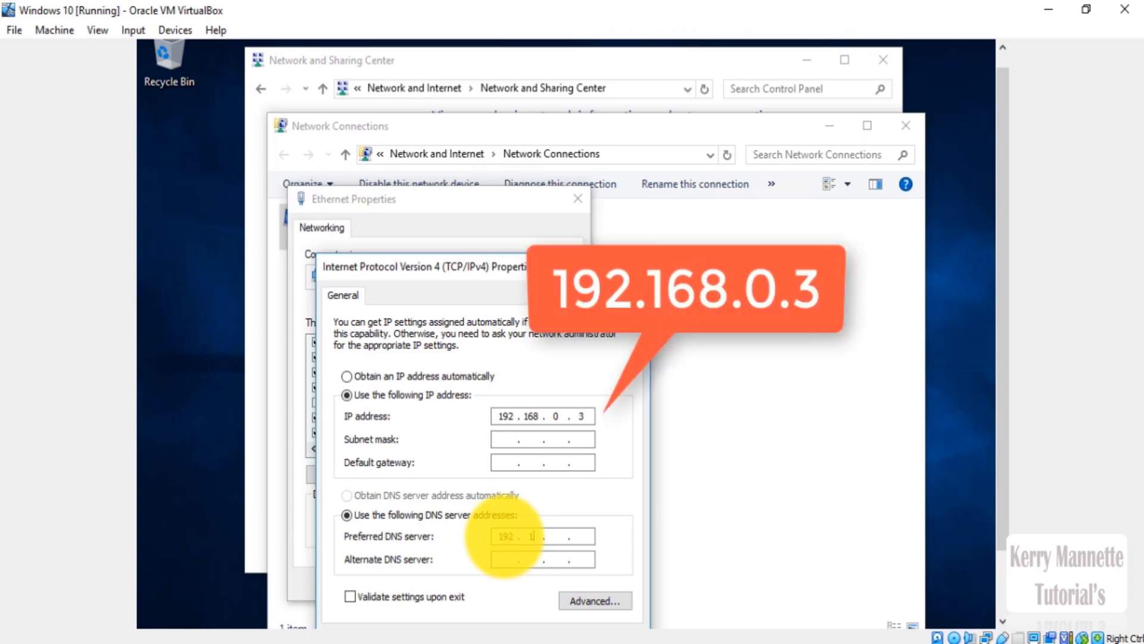
text(168 . 0 . 1)
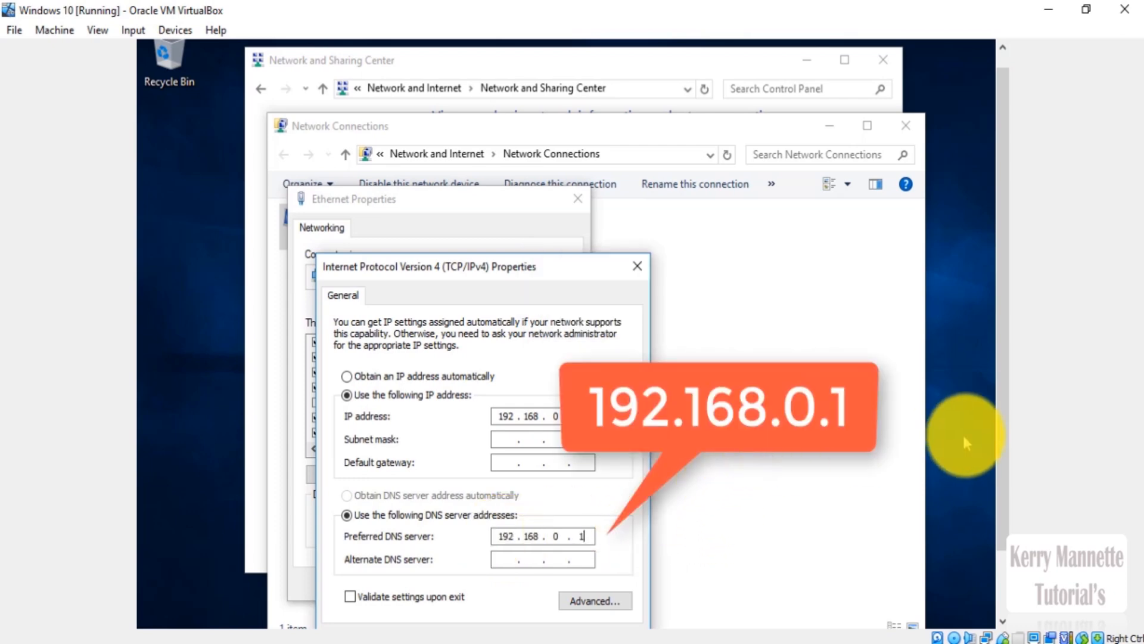
drag(1001, 437, 1001, 440)
drag(1001, 440, 1001, 480)
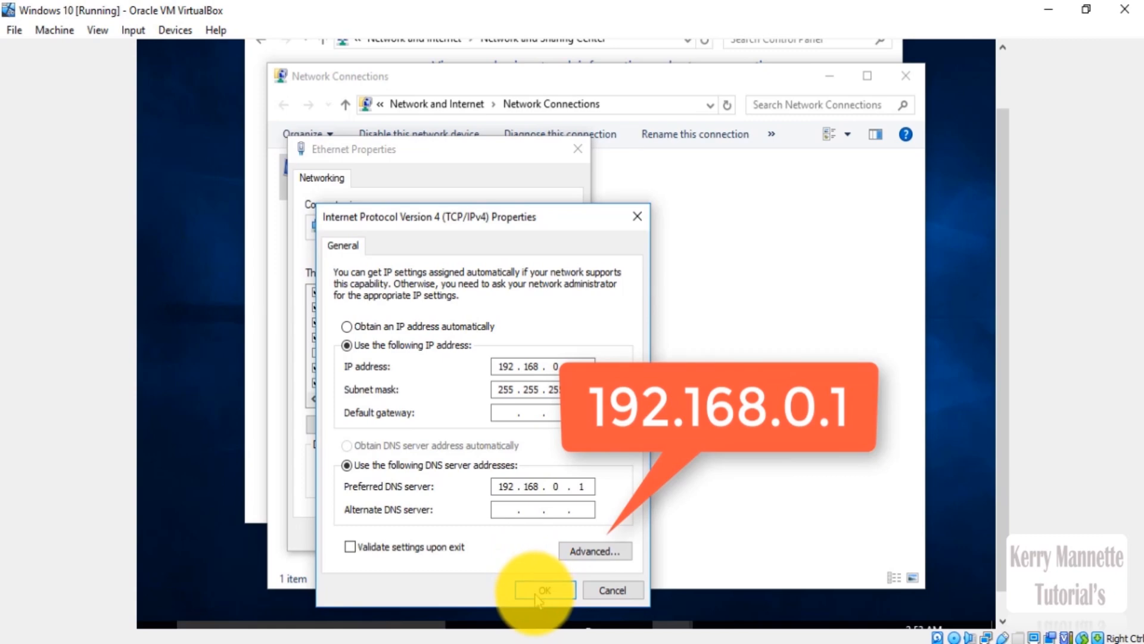
click(540, 593)
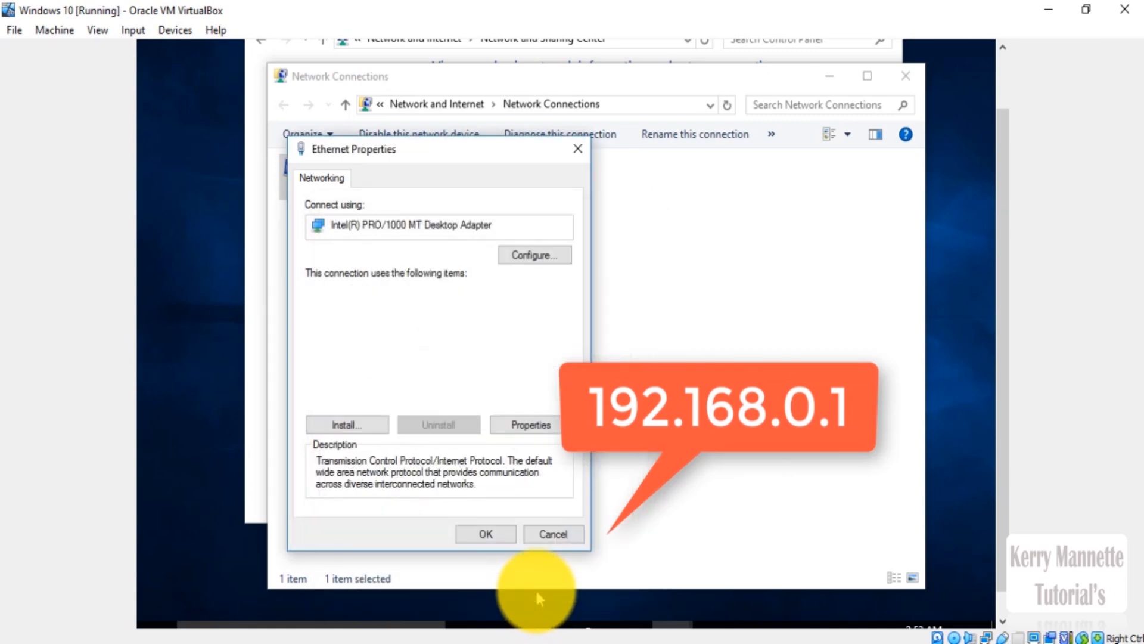
click(497, 539)
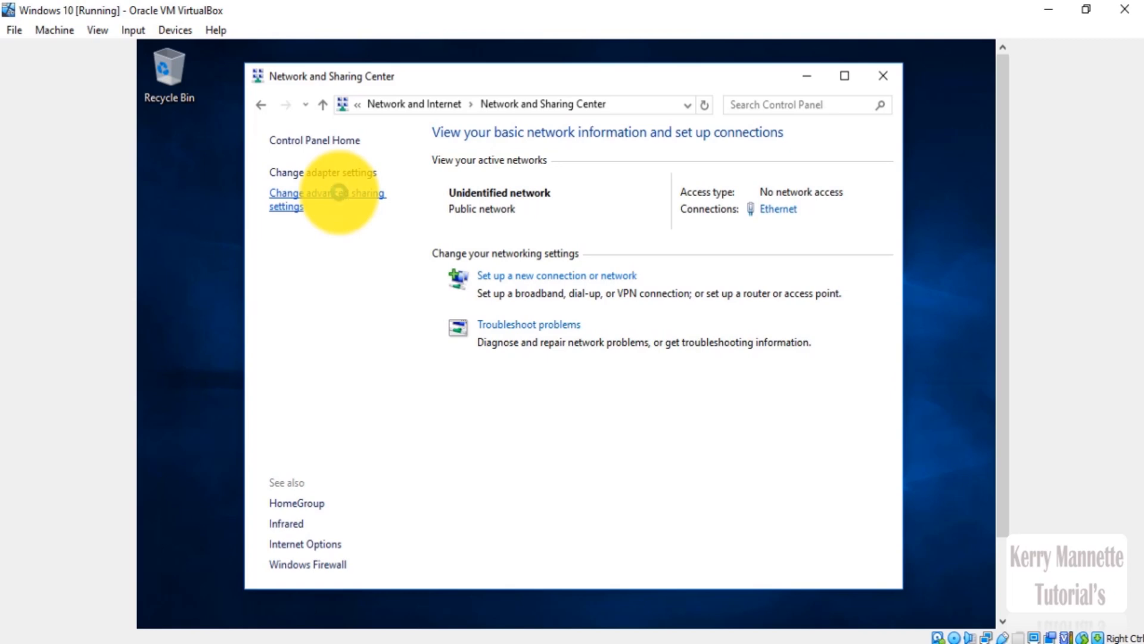
In the Windows 10 advanced sharing settings, turn on network discovery and file and printer sharing for the Private profile.
click(341, 201)
click(809, 212)
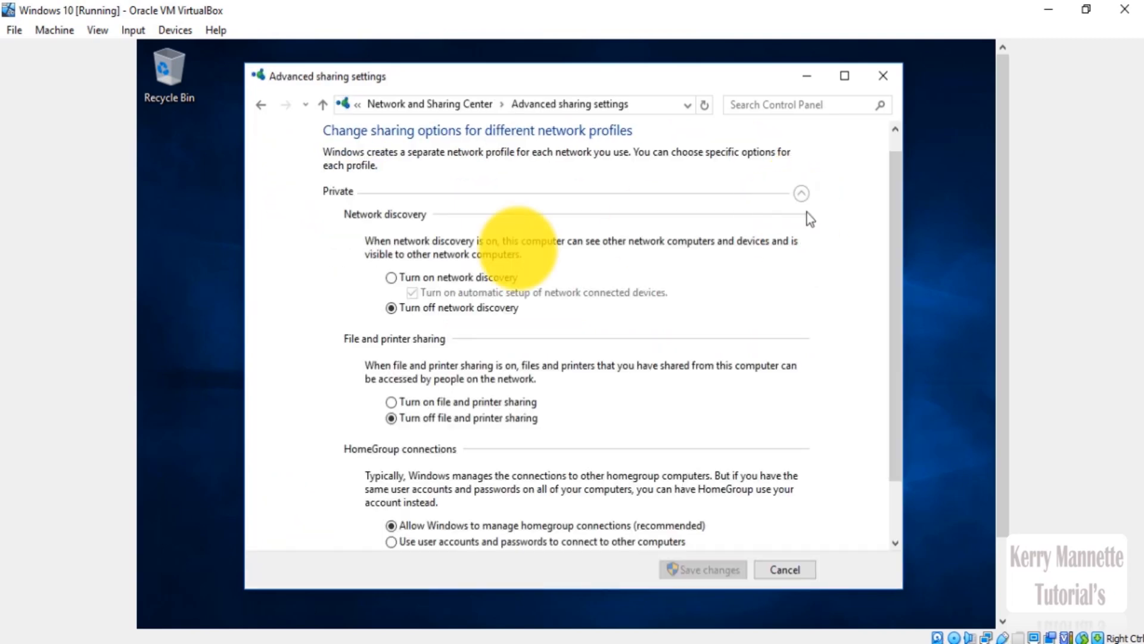
click(390, 278)
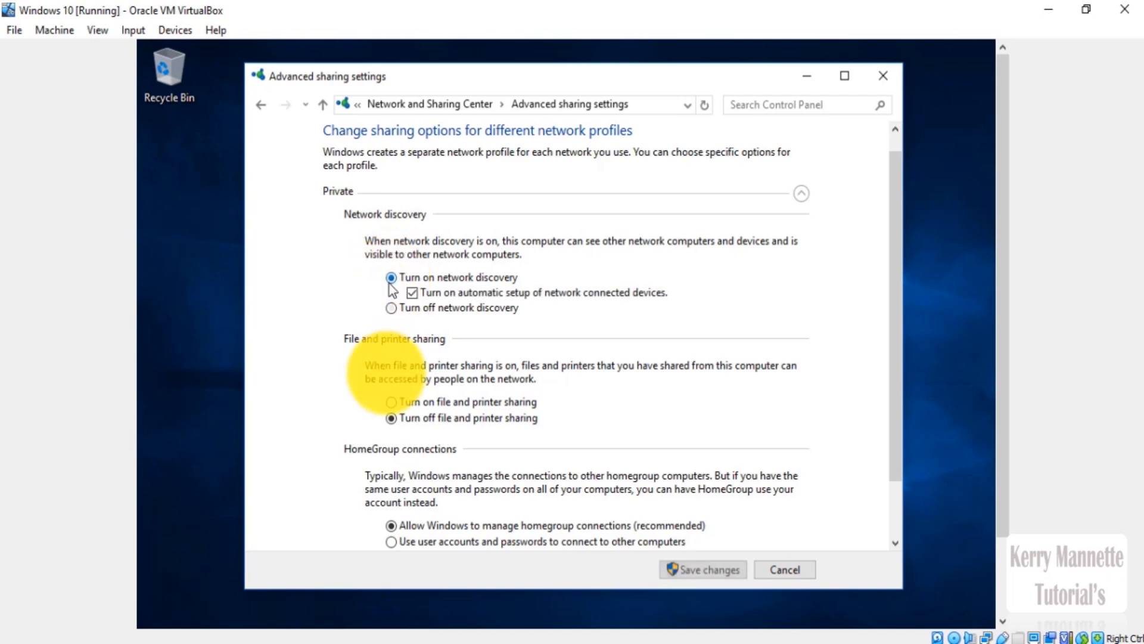
click(391, 403)
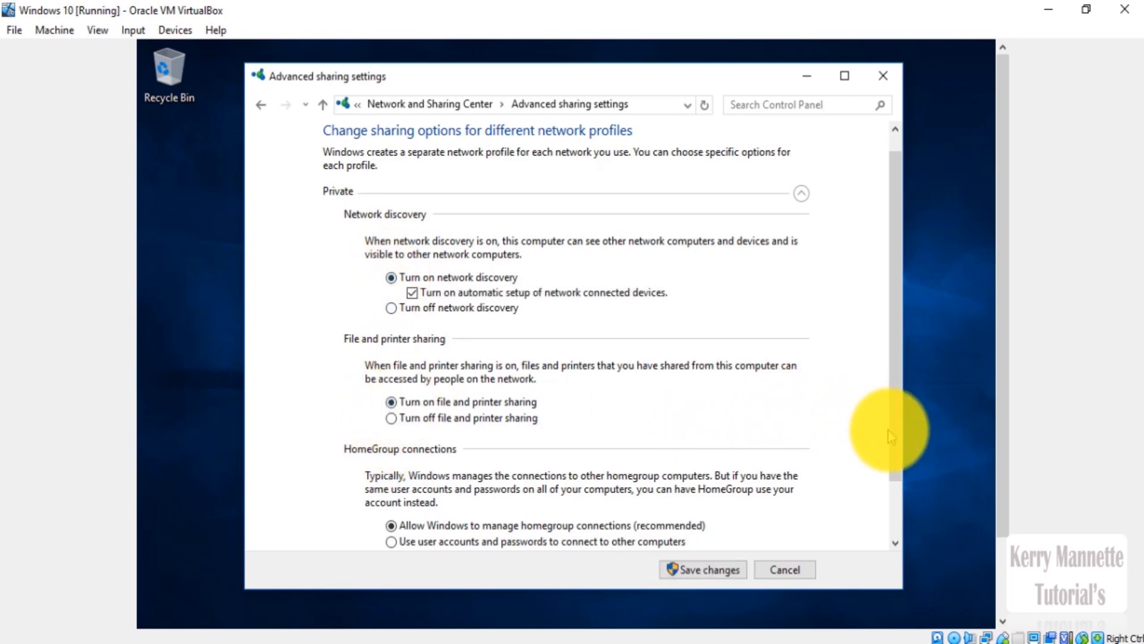
Turn on network discovery and file and printer sharing for the Guest or Public profile.
drag(889, 430, 897, 504)
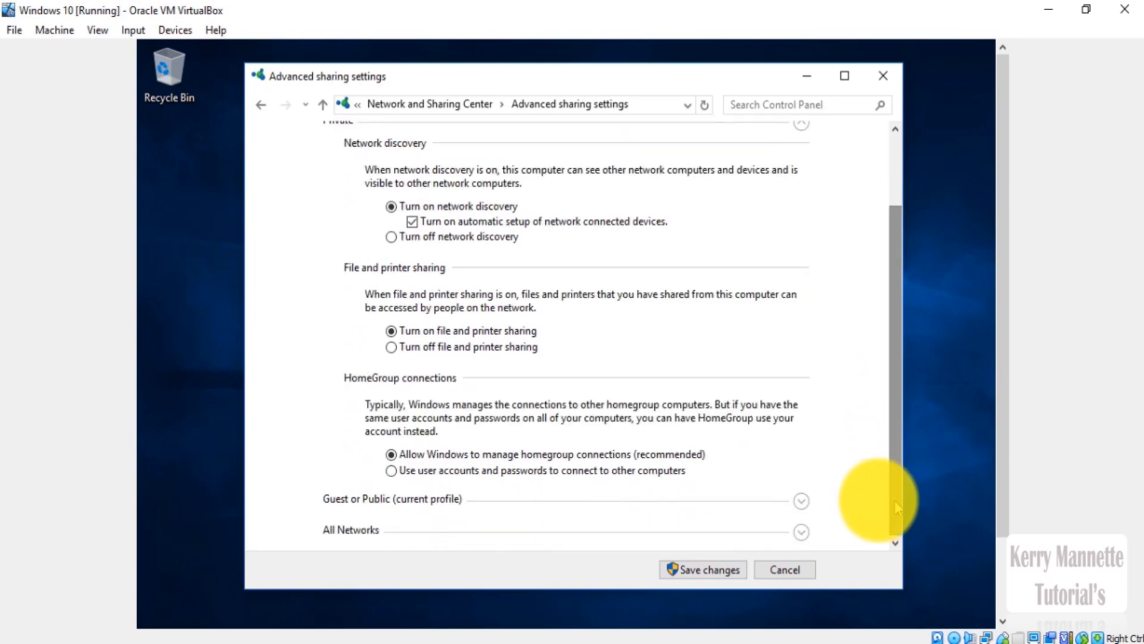
click(800, 500)
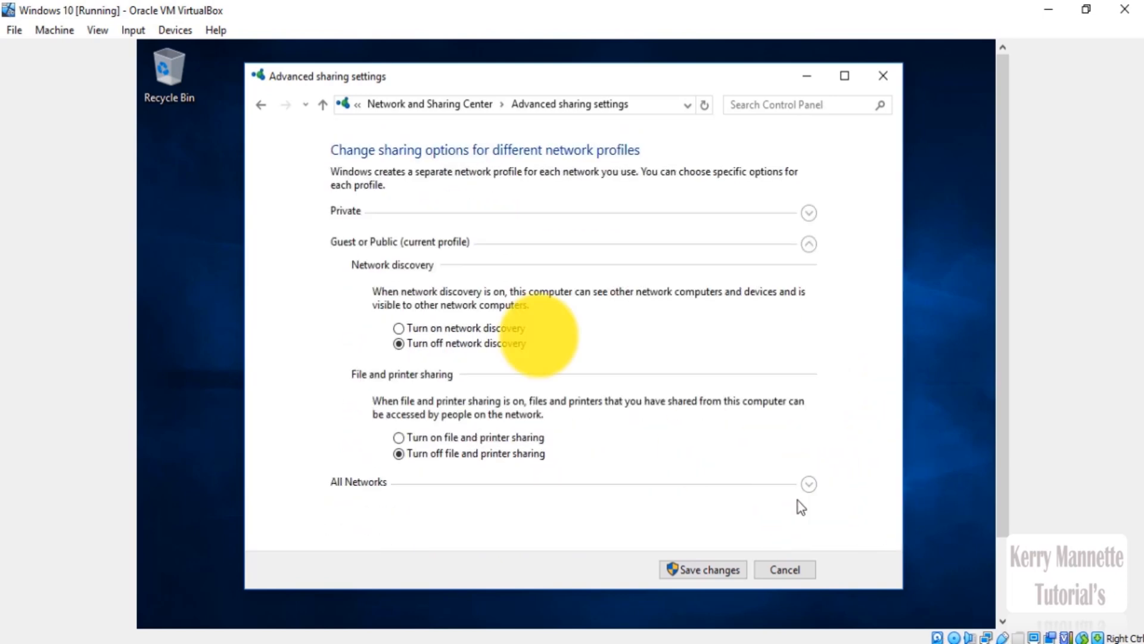
click(399, 328)
click(398, 437)
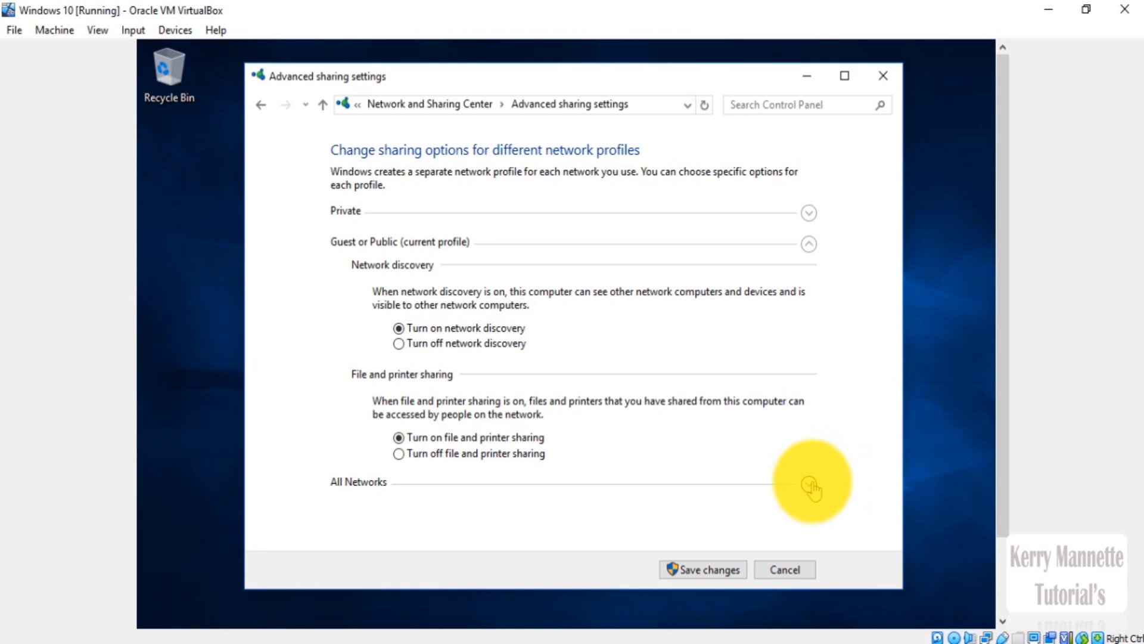
Turn on Public folder sharing for the All Networks profile and save the sharing changes.
click(809, 484)
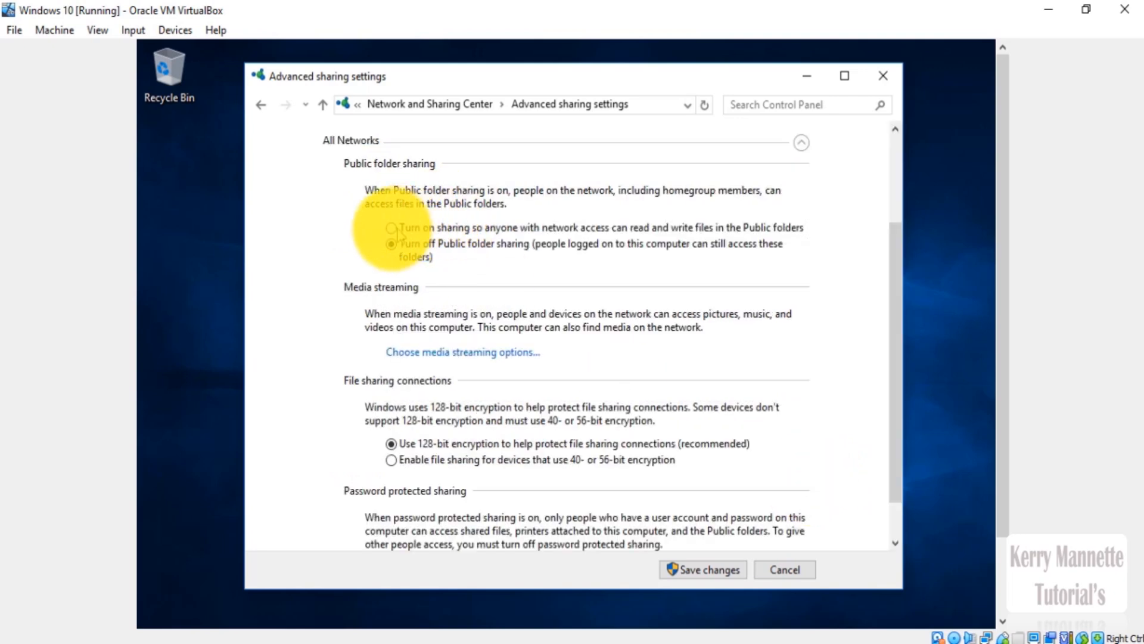
click(397, 232)
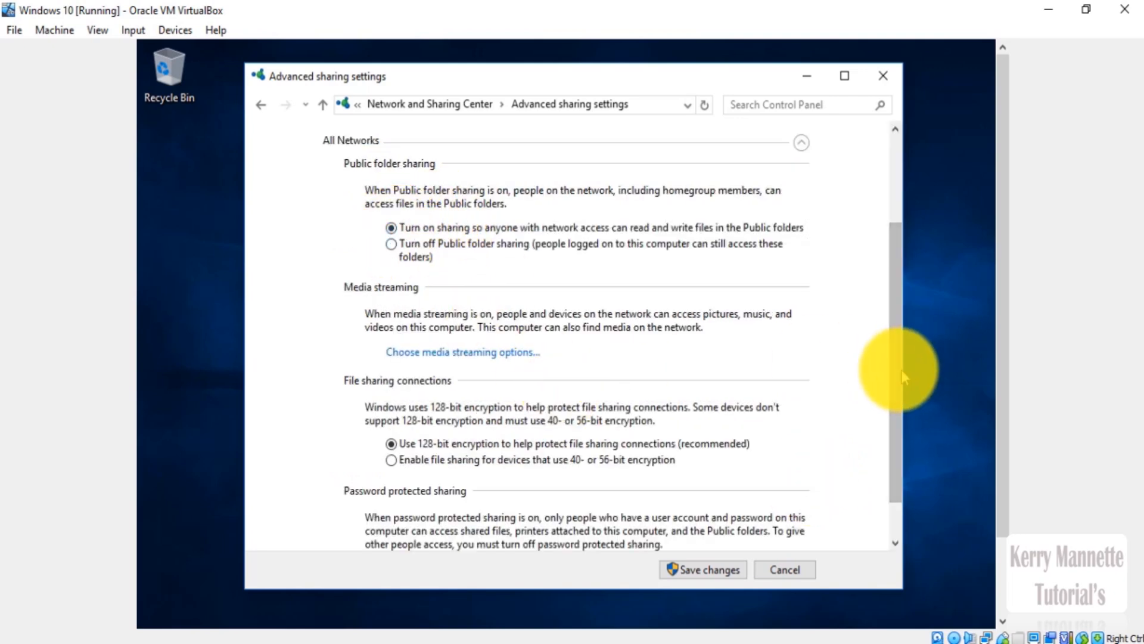
drag(898, 370, 902, 419)
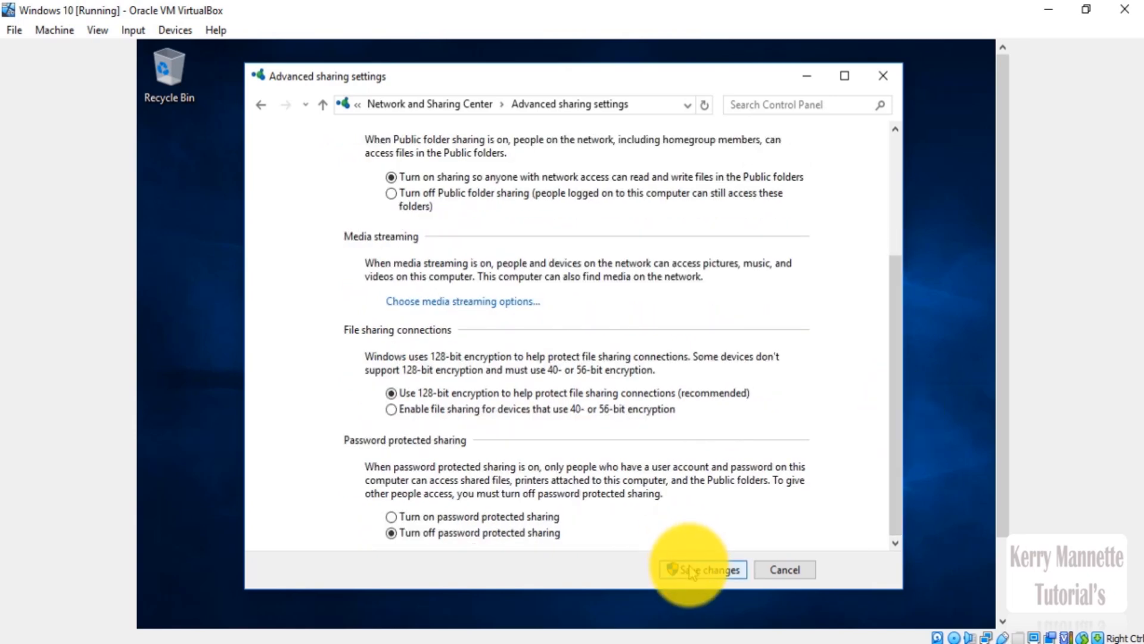
click(691, 571)
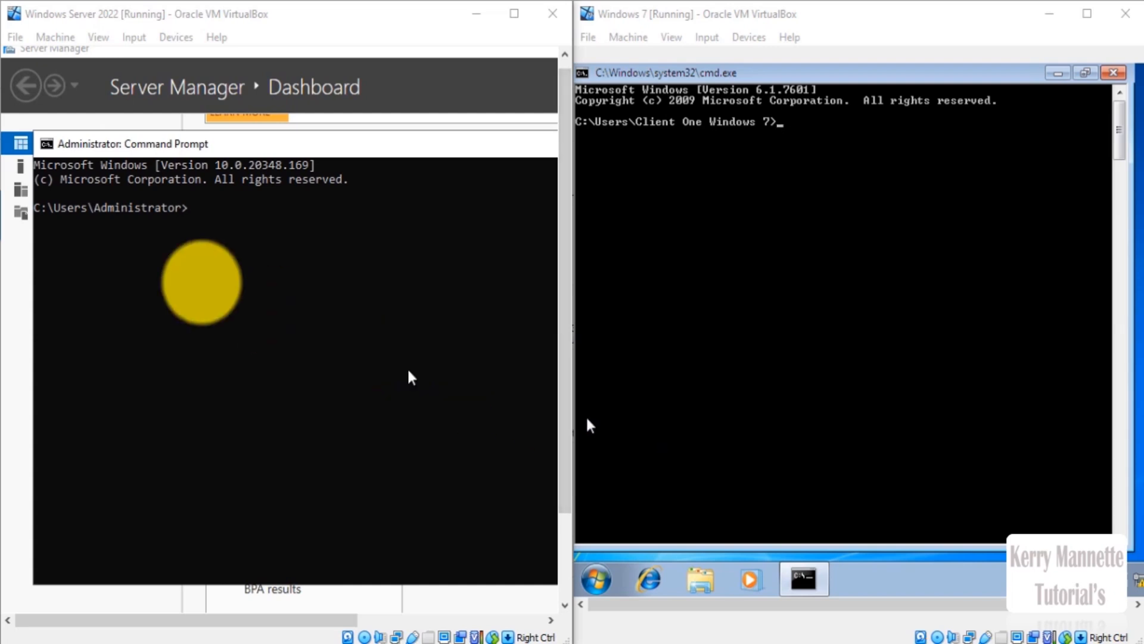
On the Windows Server 2022 machine, check the IP configuration by running ipconfig in the Command Prompt.
click(191, 218)
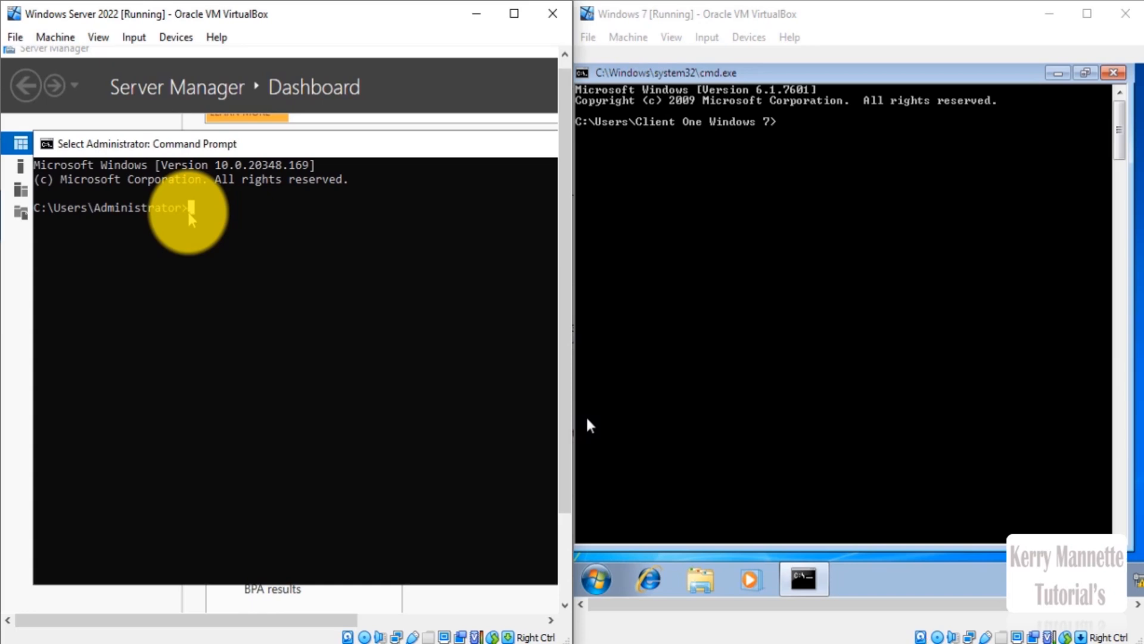
key(Escape)
text(ipconfig)
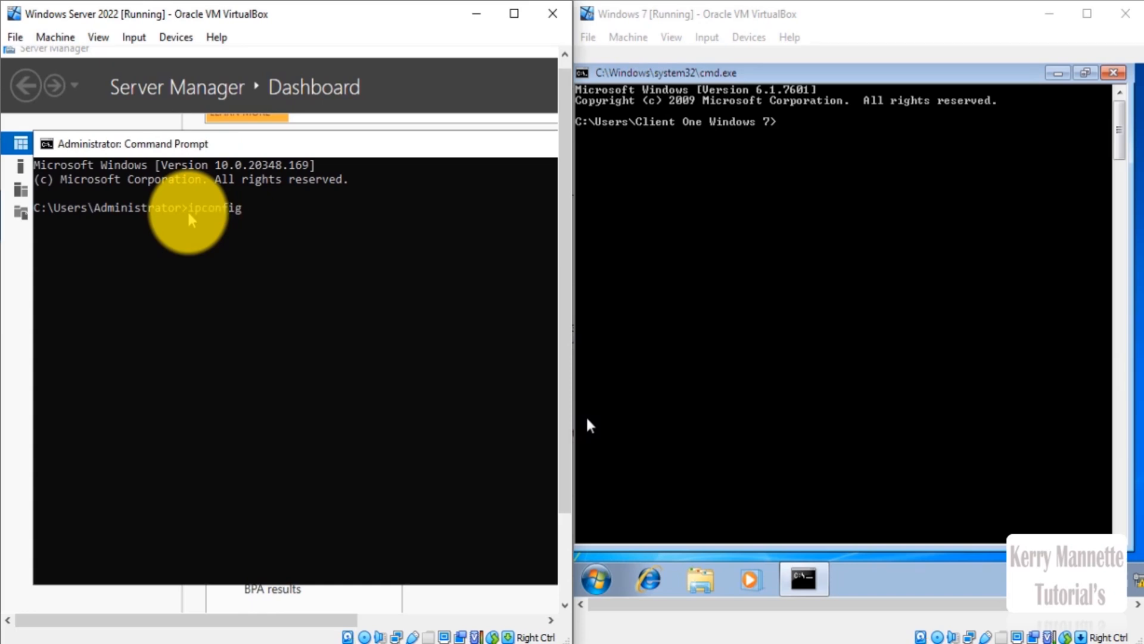
key(Return)
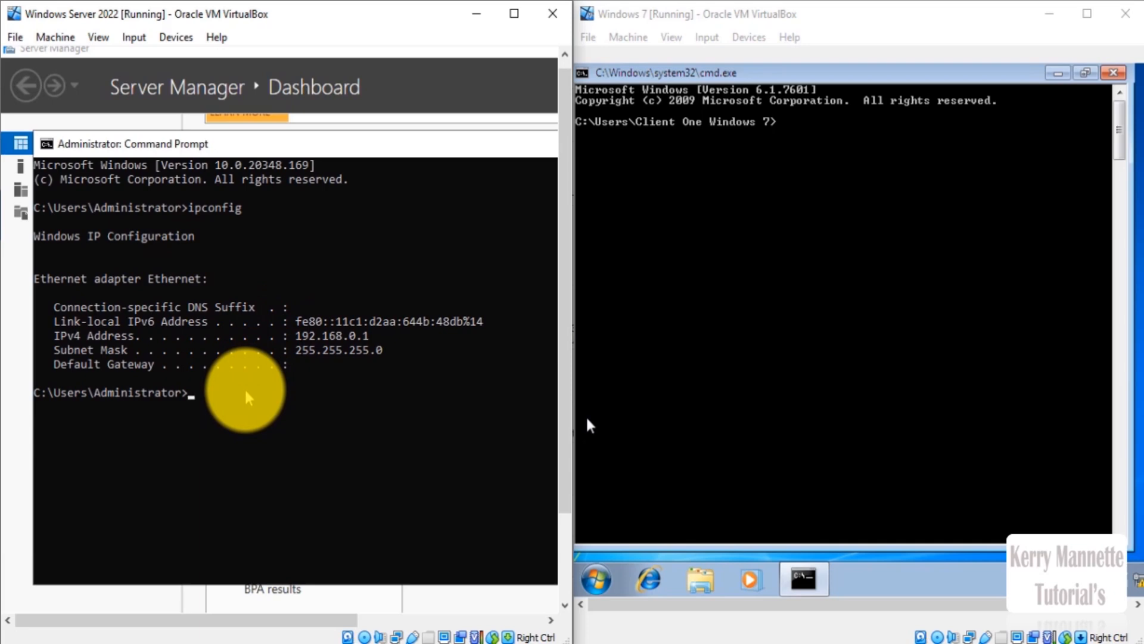
Test the loopback address on the Windows Server 2022 machine by running ping 127.0.0.1.
text(ping 127.0.0.1)
key(Return)
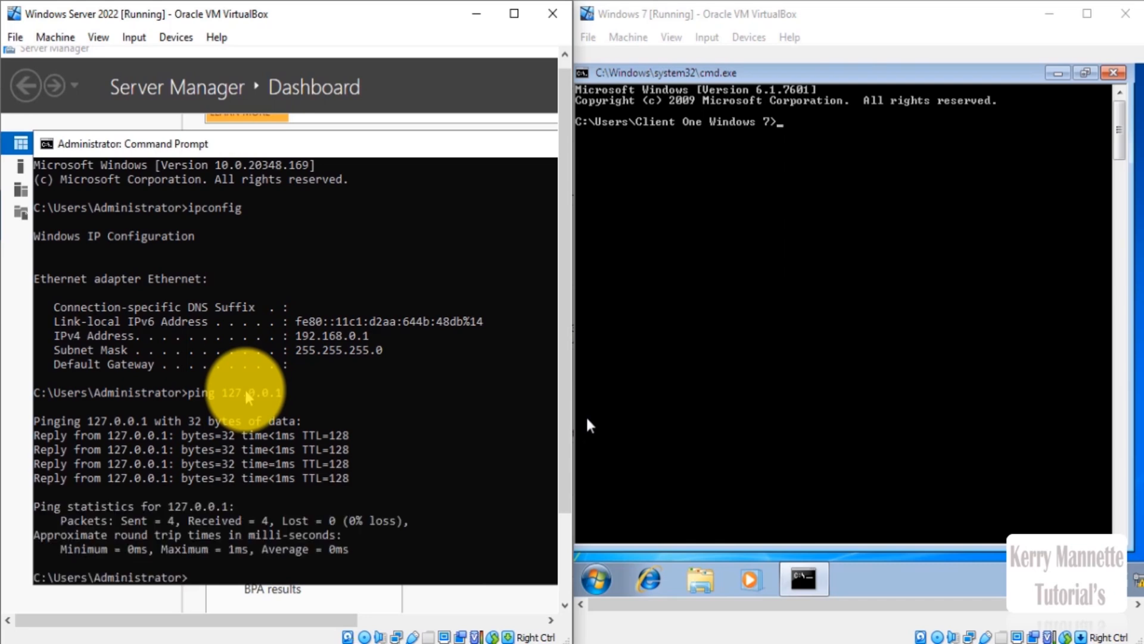
On the Windows 7 machine, check the IP configuration with ipconfig and test the loopback address with ping 127.0.0.1.
click(784, 126)
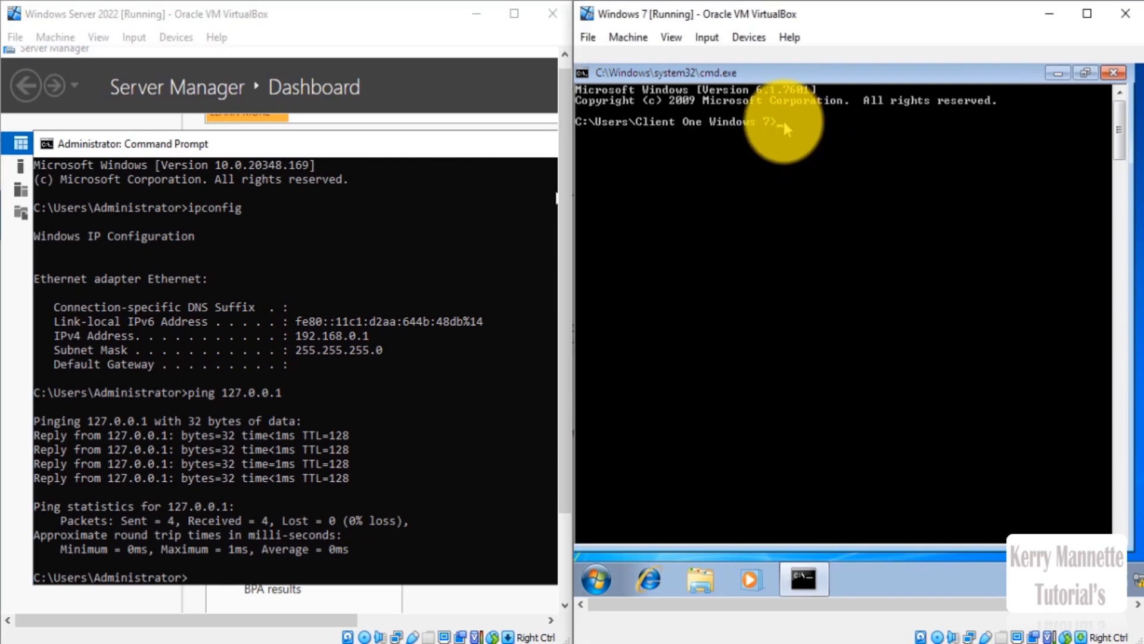
text(ipconfig)
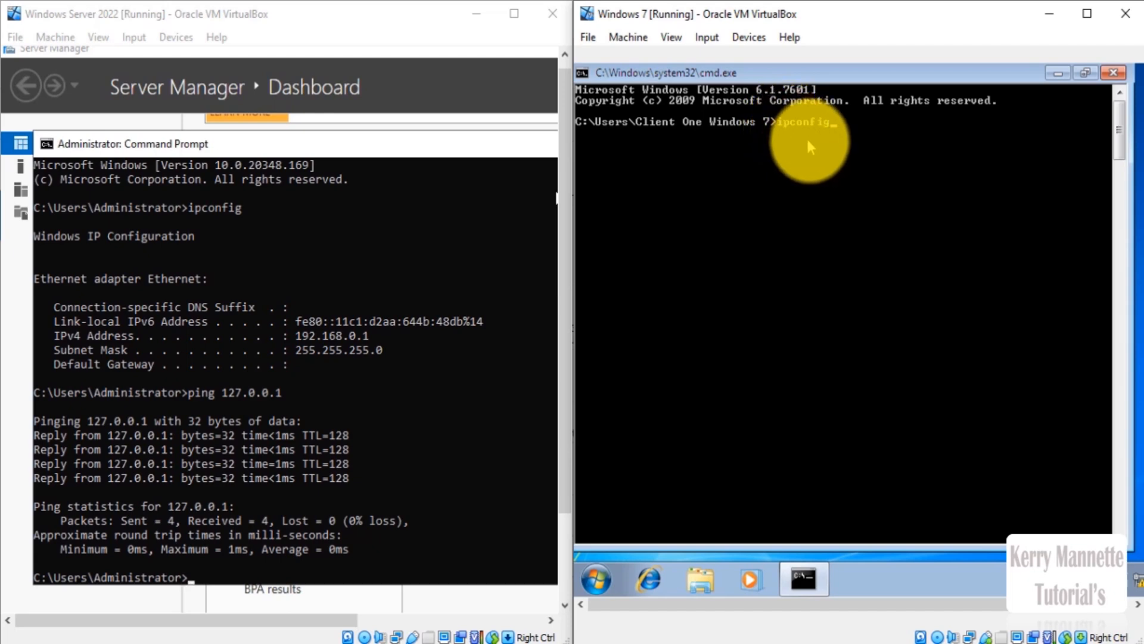
key(Return)
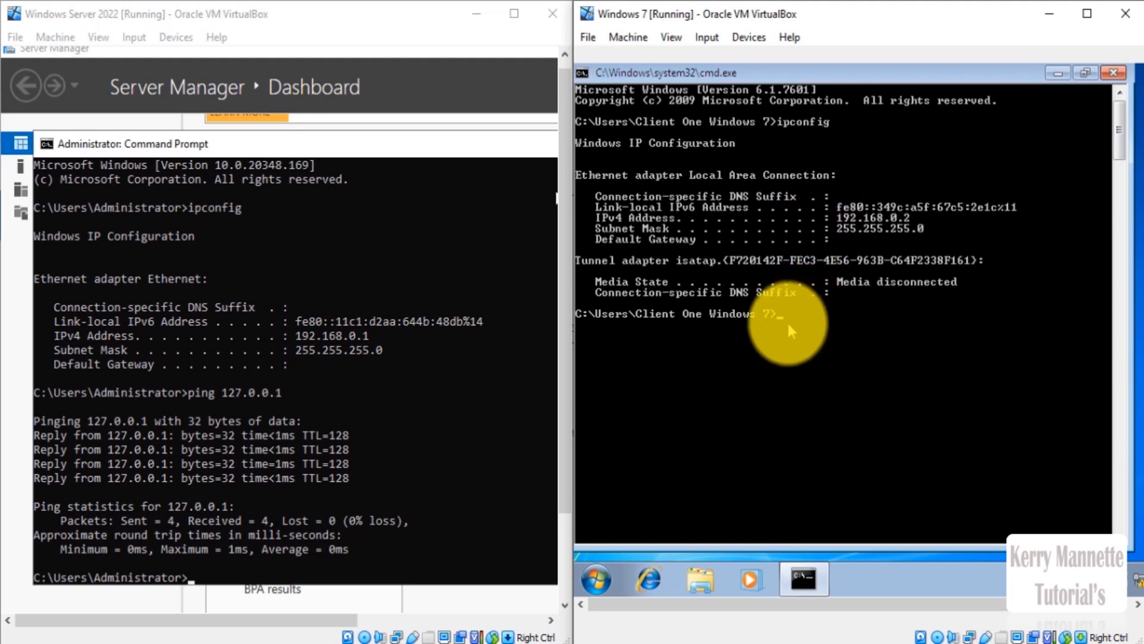
text(ping 127.0.0.1)
key(Return)
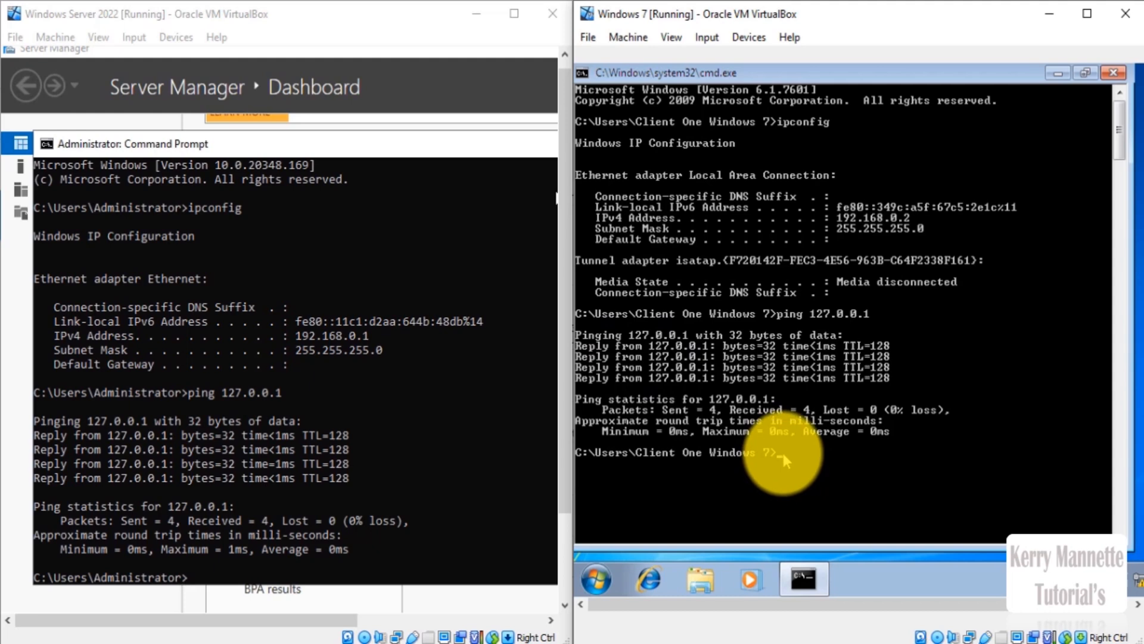
Test the connection from the Windows 7 client to the server by running ping 192.168.0.1.
key(BackSpace)
key(BackSpace)
key(BackSpace)
key(BackSpace)
text(ping 192.168.0.1)
key(Return)
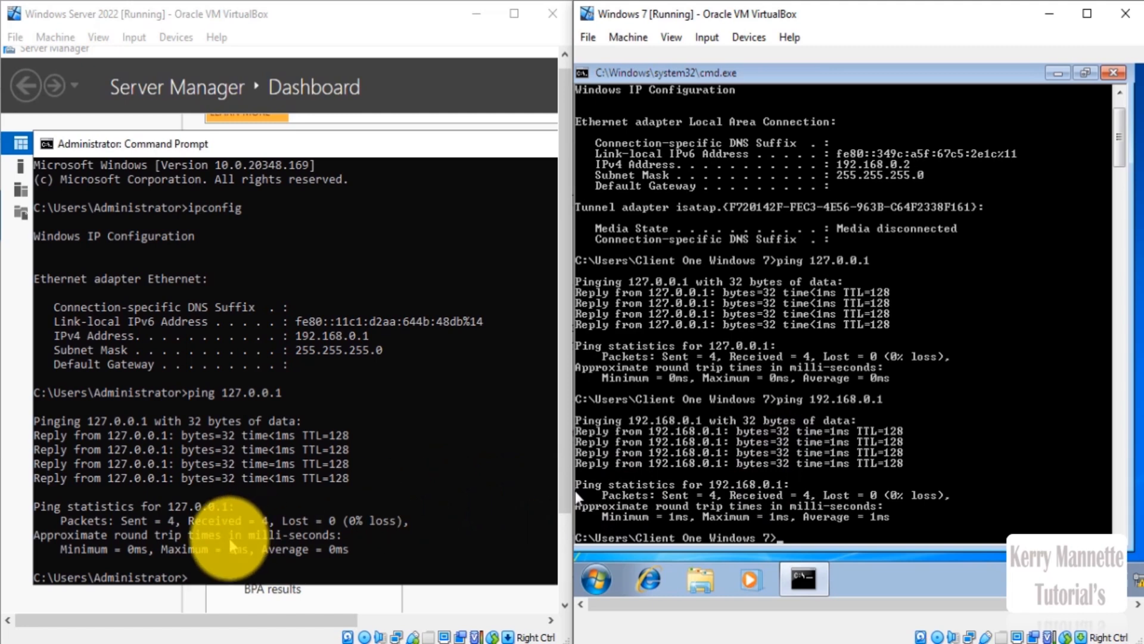
From the Windows Server 2022 command prompt, test the connection to the Windows 7 client with ping 192.168.0.2.
click(196, 581)
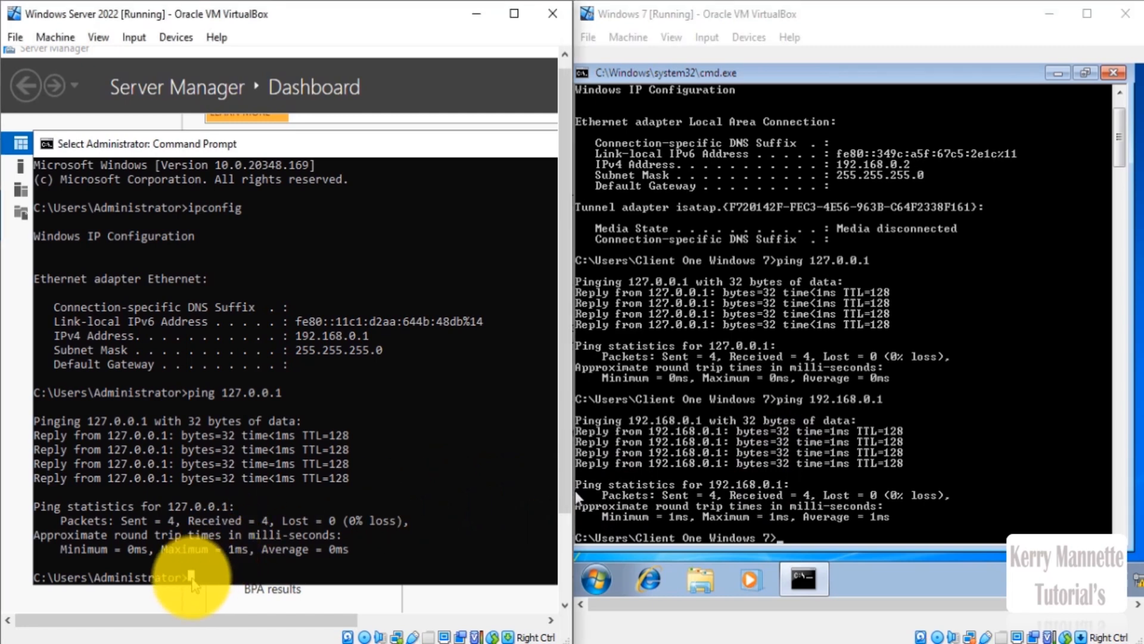
text(ping)
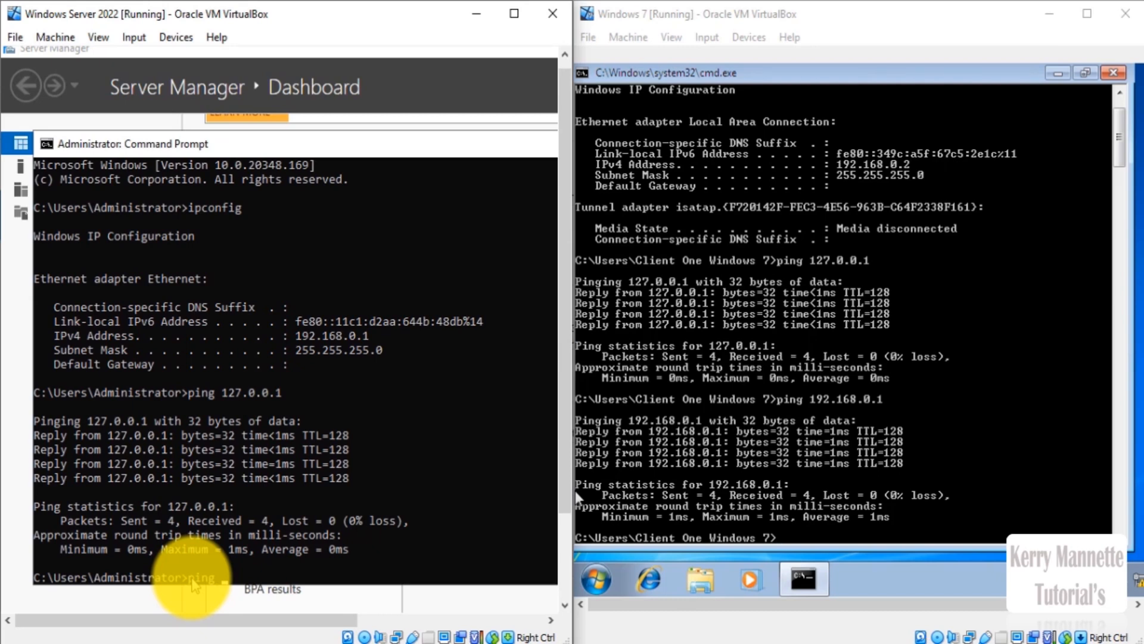
text( 192.168.0.2)
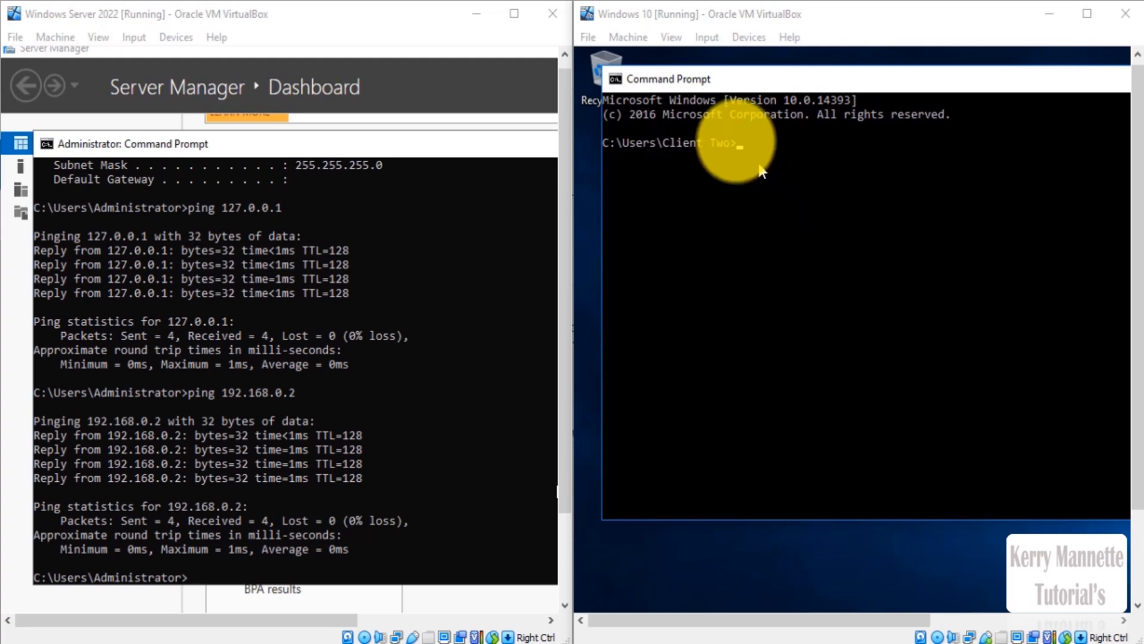
On the Windows 10 machine, check the IP configuration with ipconfig and test the loopback address with ping 127.0.0.1.
click(739, 144)
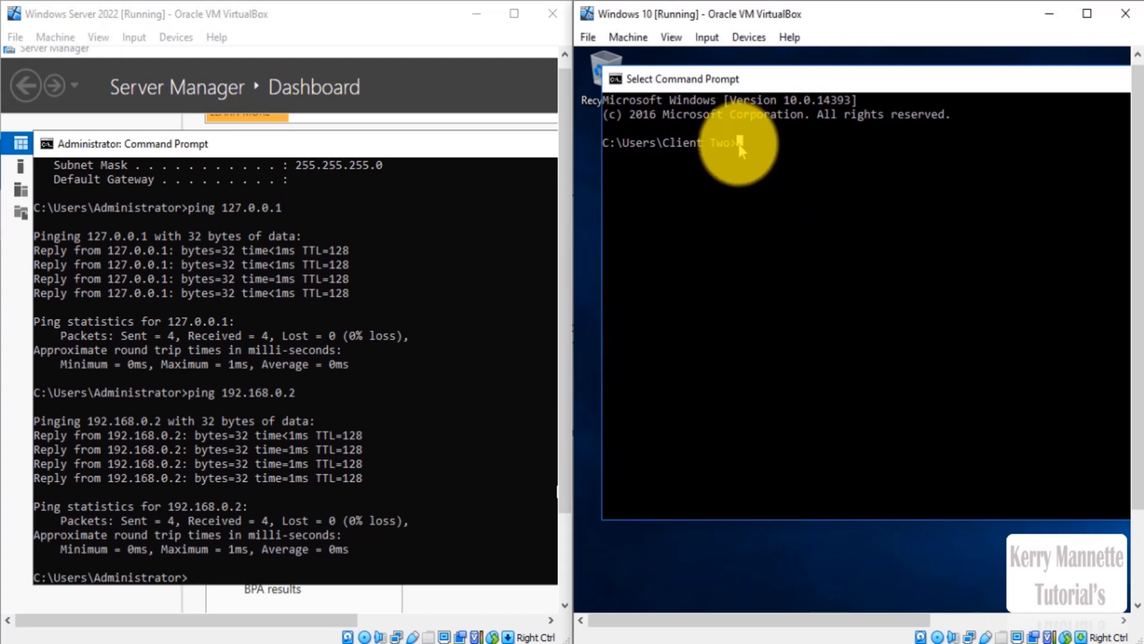
key(Escape)
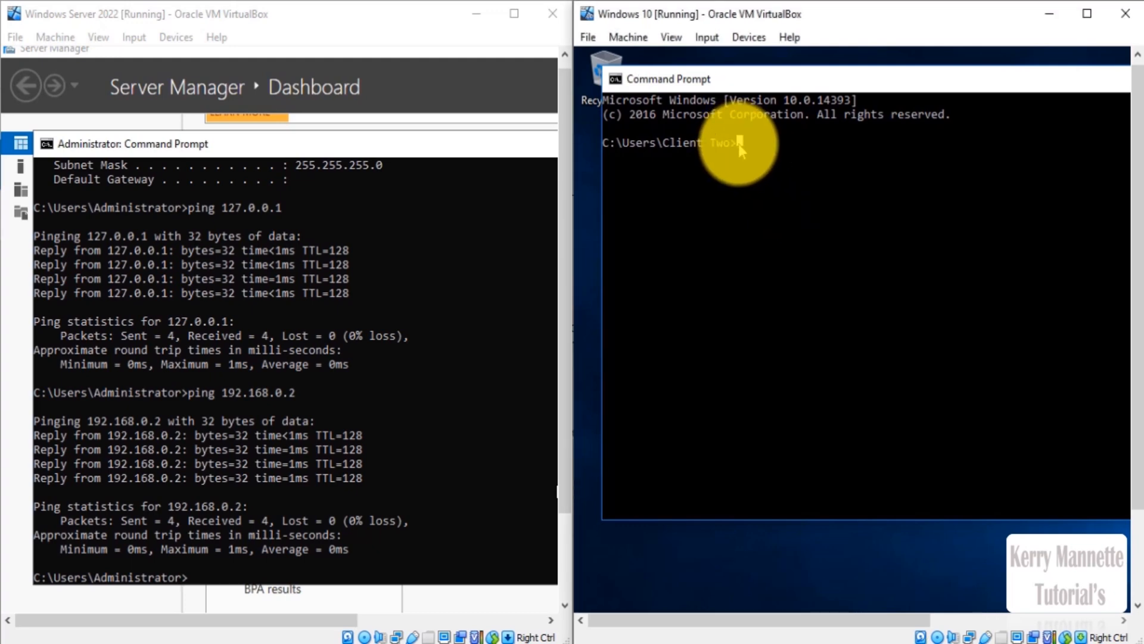
text(ipconfig)
key(Return)
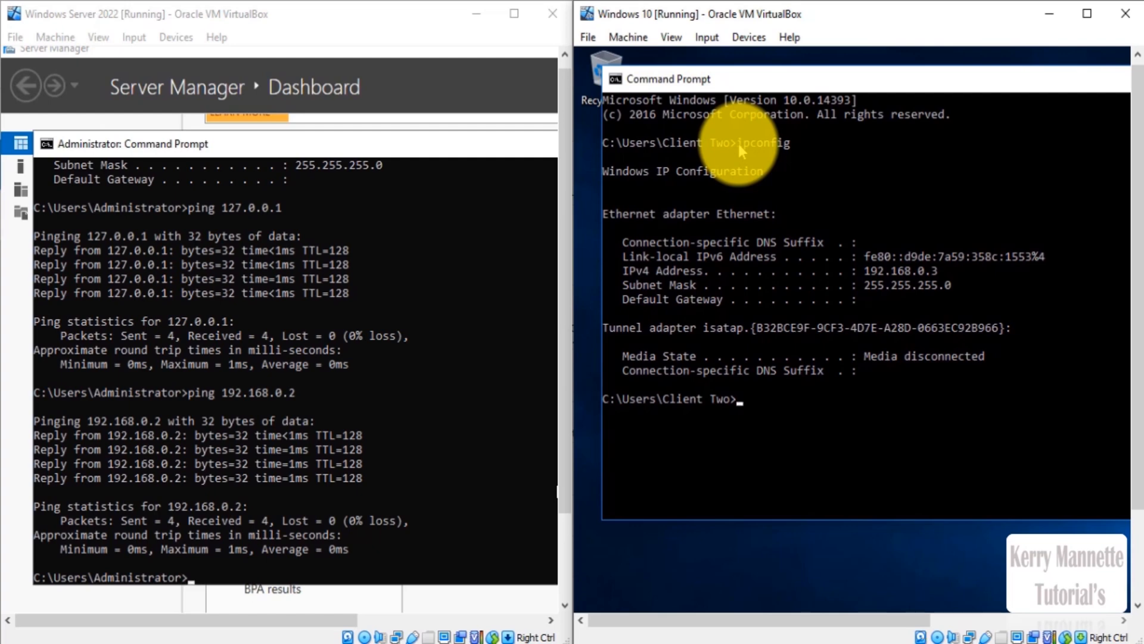
text(ping 127.0.0.1)
key(Return)
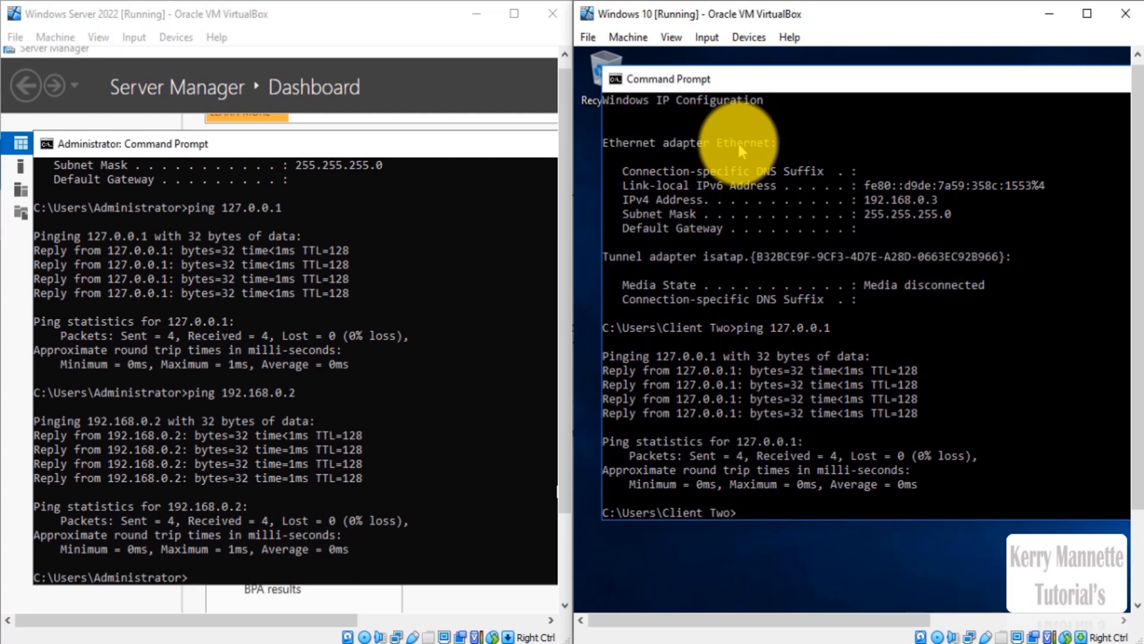
Test the connection from the Windows 10 client to the server by running ping 192.168.0.1.
text(ping 192.168.0.1)
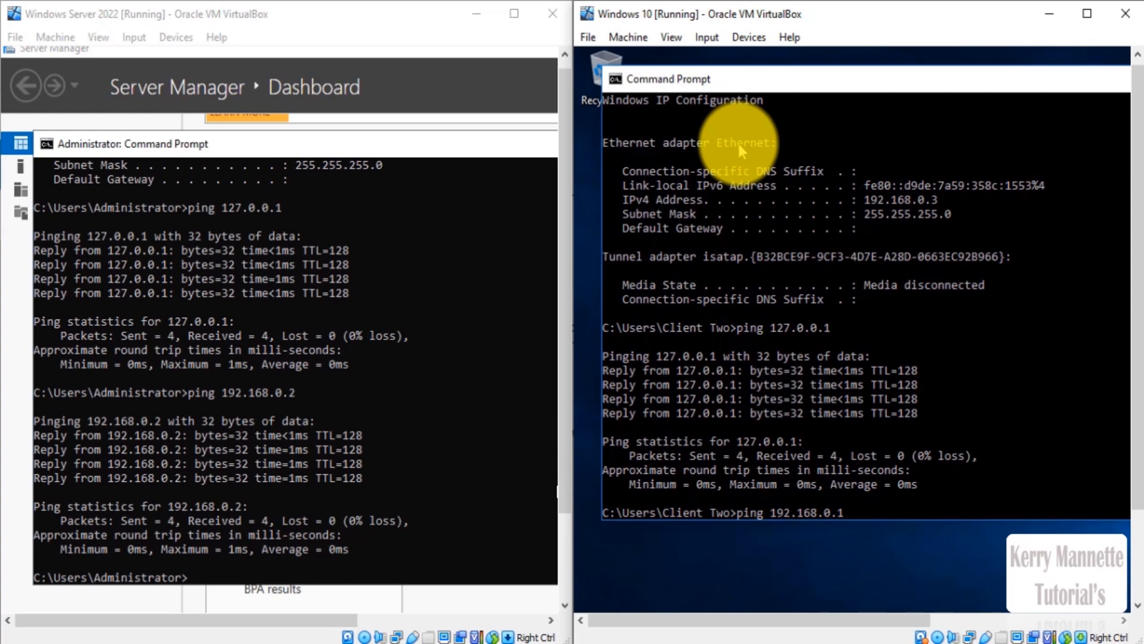
key(Return)
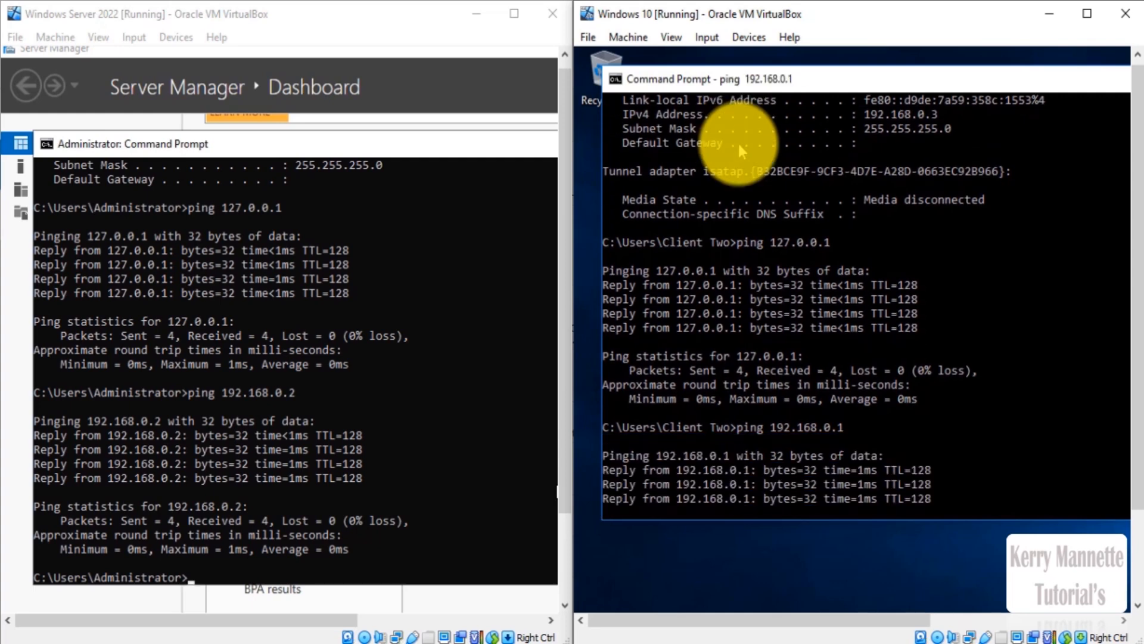
click(792, 523)
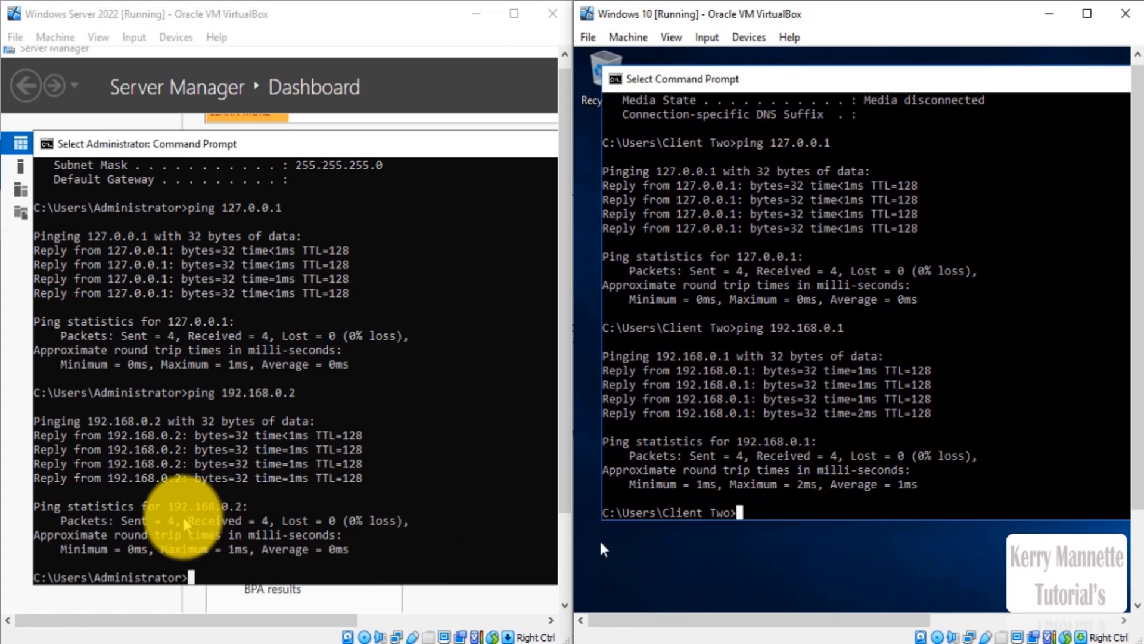
From the Windows Server 2022 command prompt, test the connection to the Windows 10 client with ping 192.168.0.3.
click(192, 575)
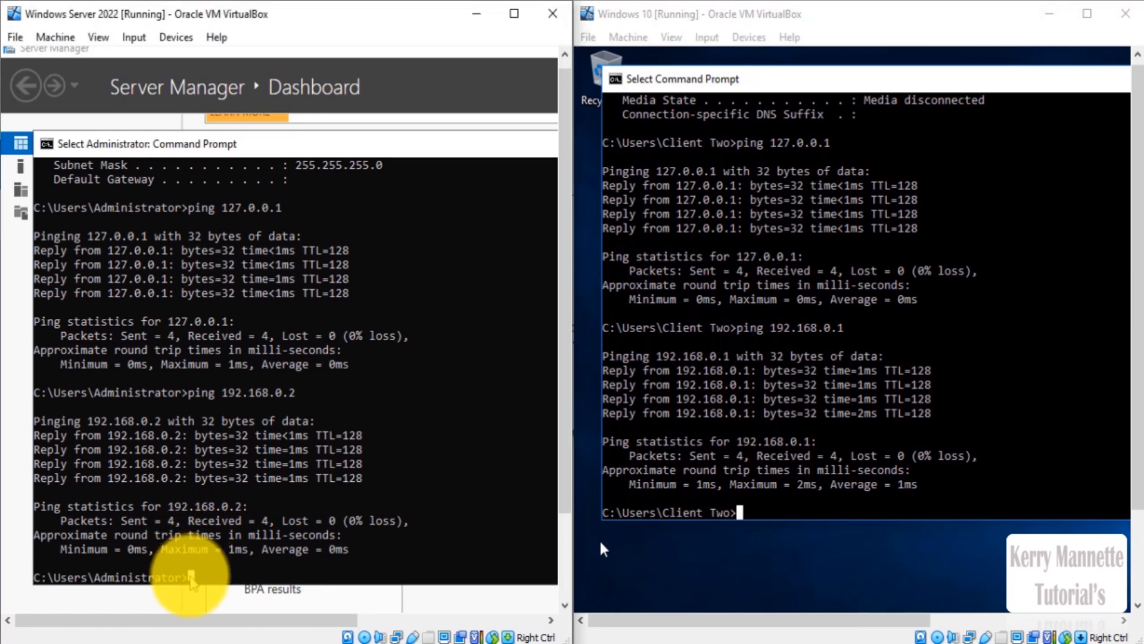
text(ping 19)
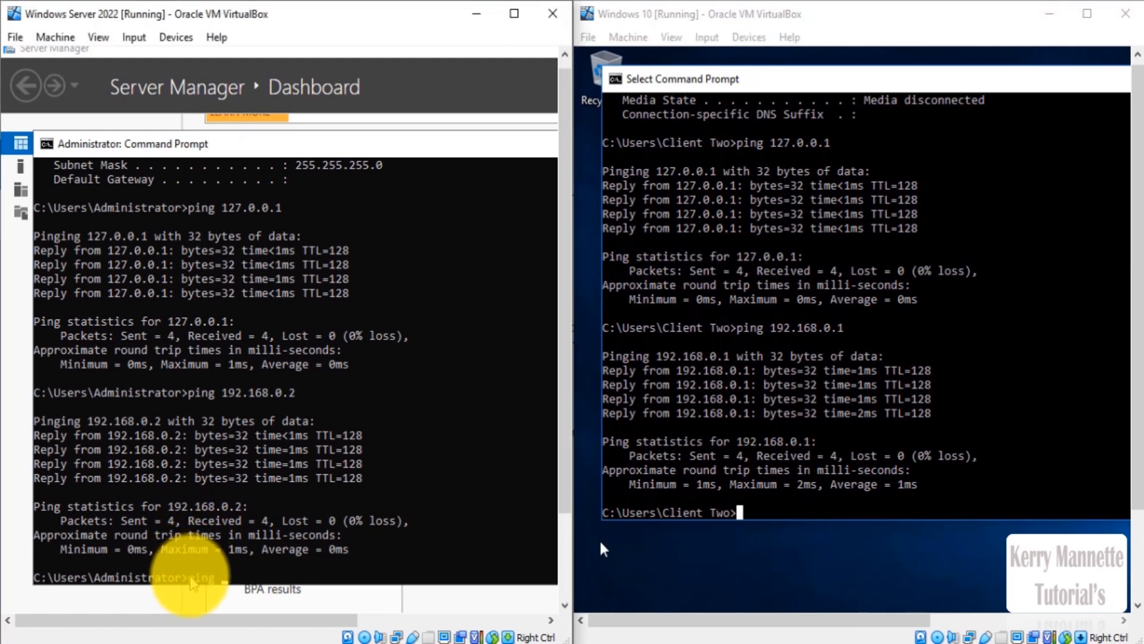
text(2.168.0.3)
key(Return)
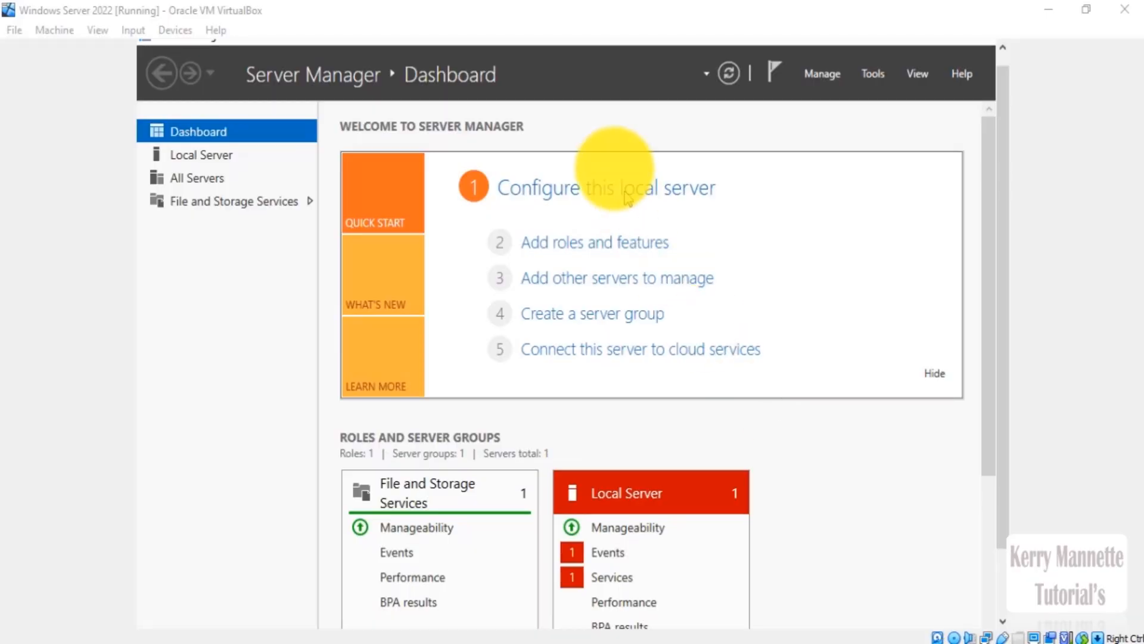
Start adding roles and features as a role-based or feature-based installation on the 192.168.0.1 server from the server pool.
click(597, 251)
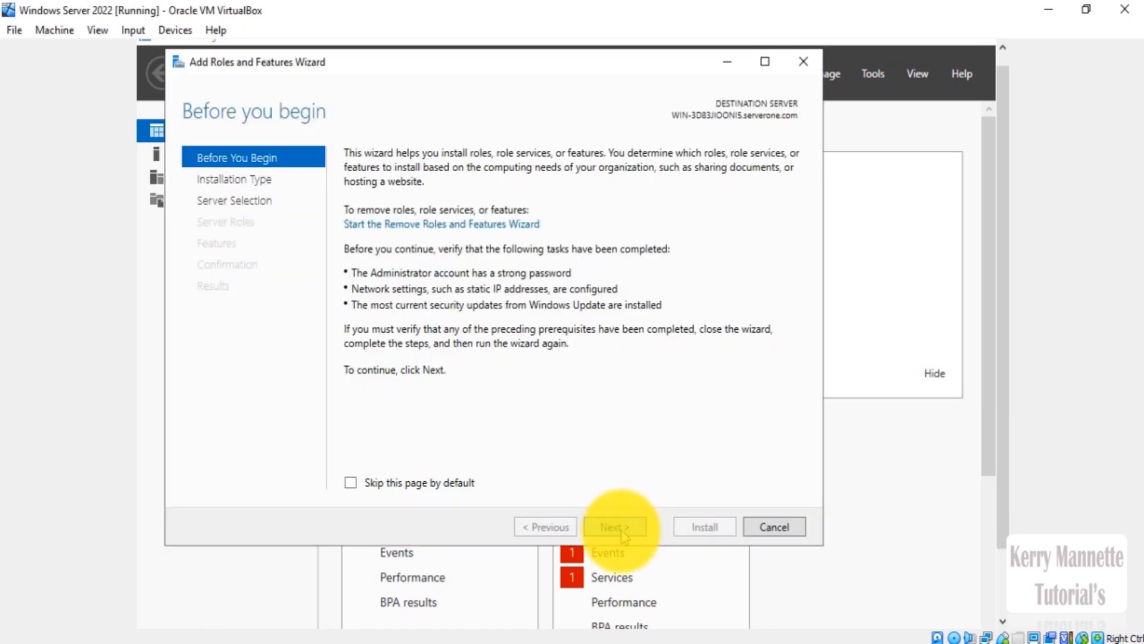
click(622, 533)
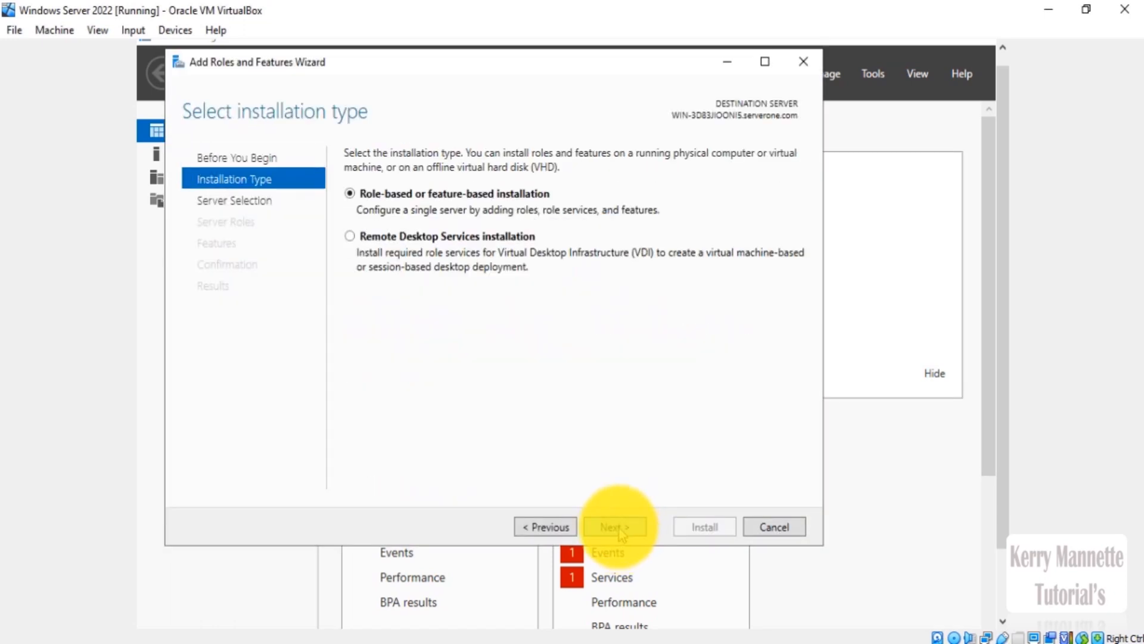
click(622, 533)
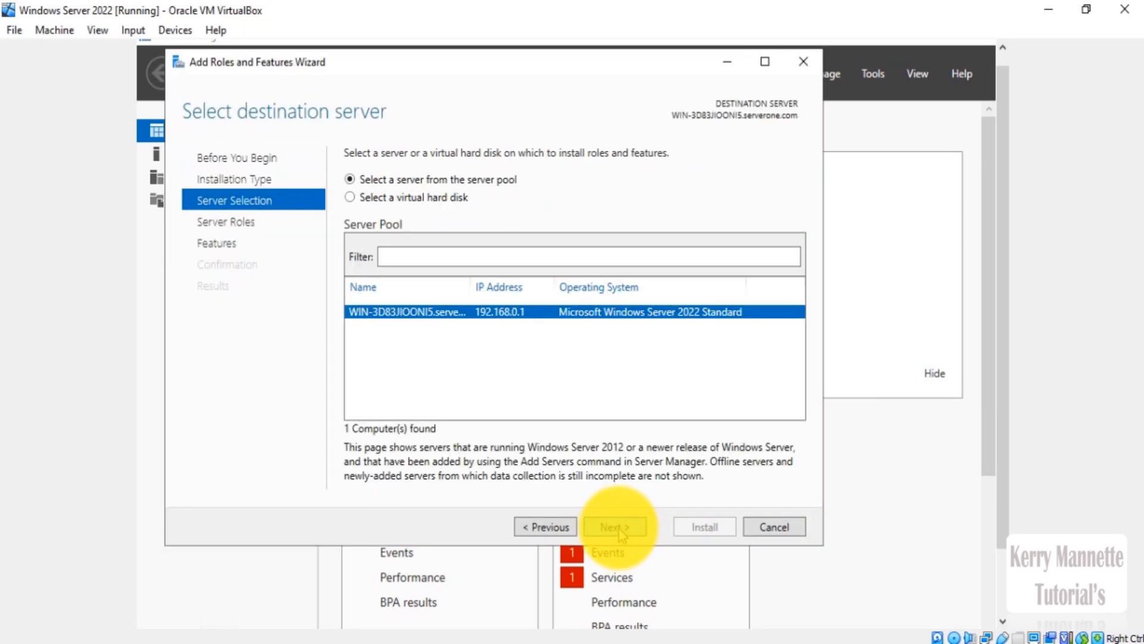
click(622, 534)
Select the Active Directory Domain Services and DNS Server roles for installation and continue to the features.
click(440, 221)
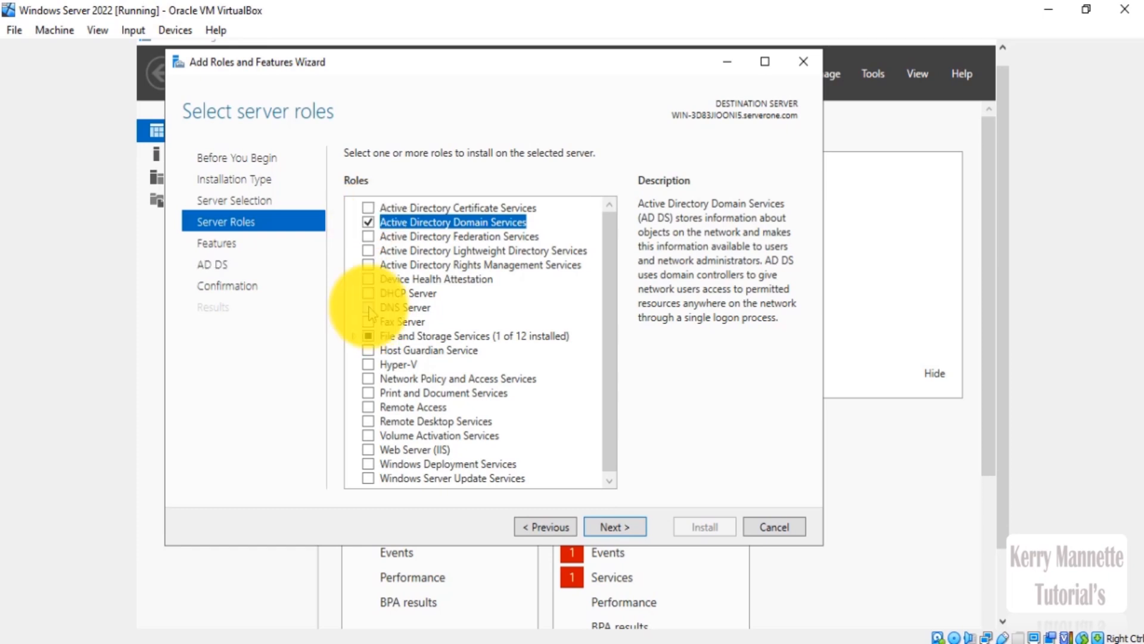
click(369, 307)
click(540, 447)
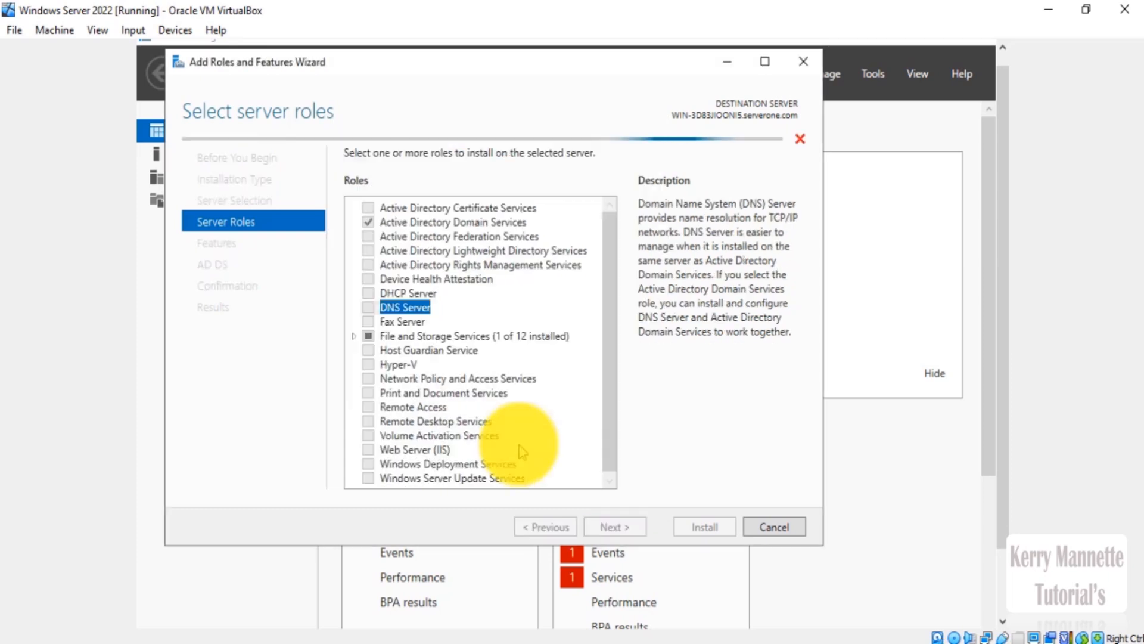
click(606, 527)
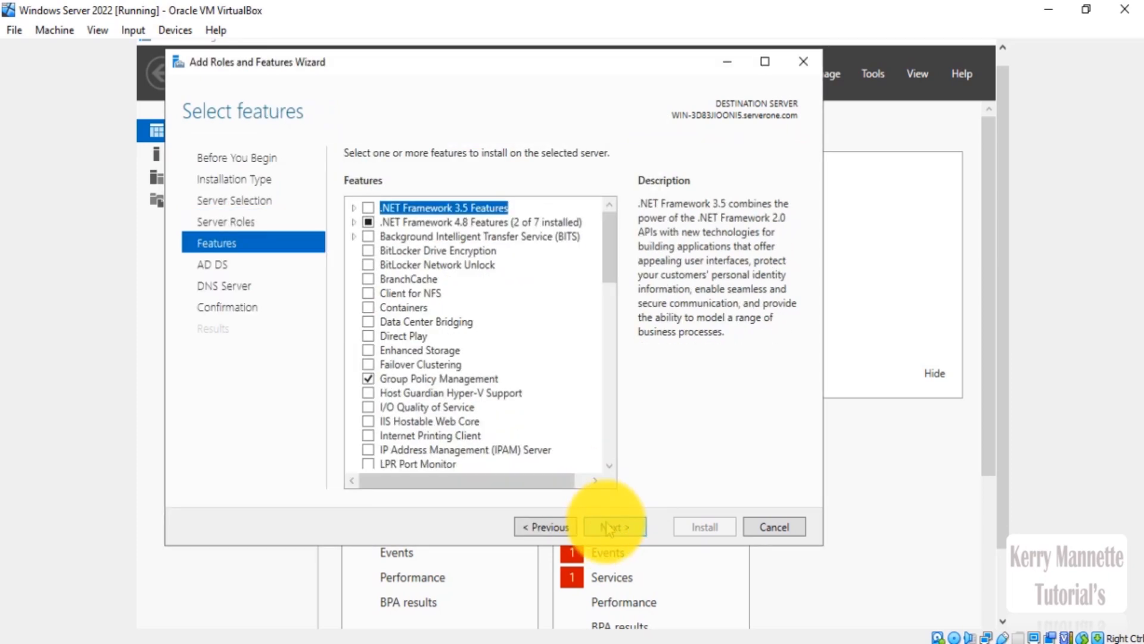
Keep the preselected features and proceed past the AD DS and DNS Server information to the installation confirmation.
click(609, 527)
click(545, 527)
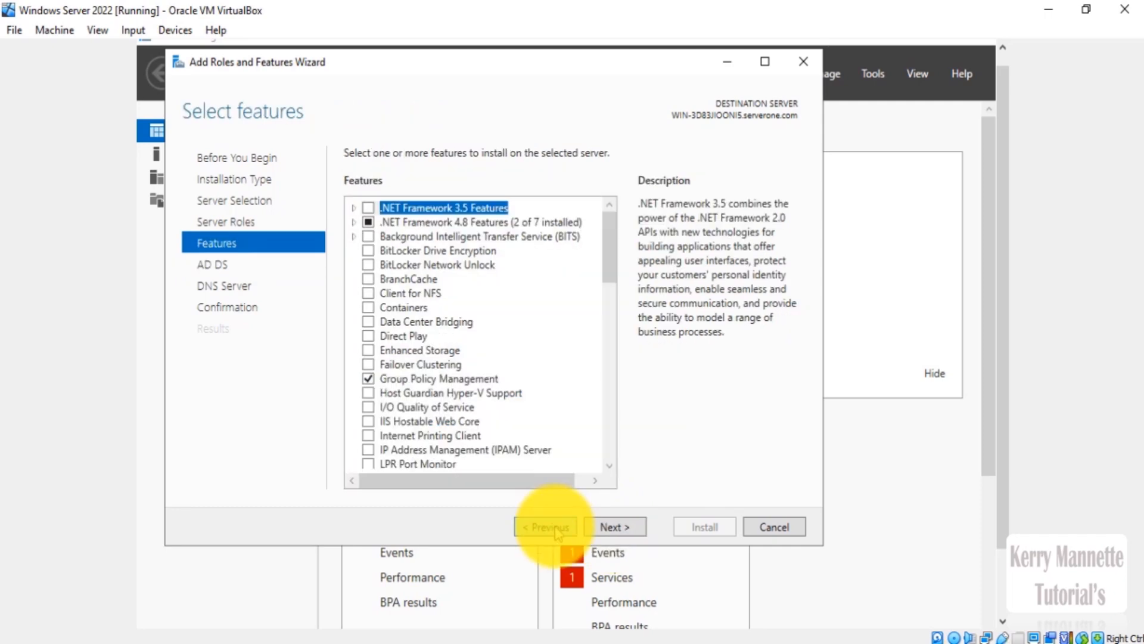
click(545, 527)
click(614, 527)
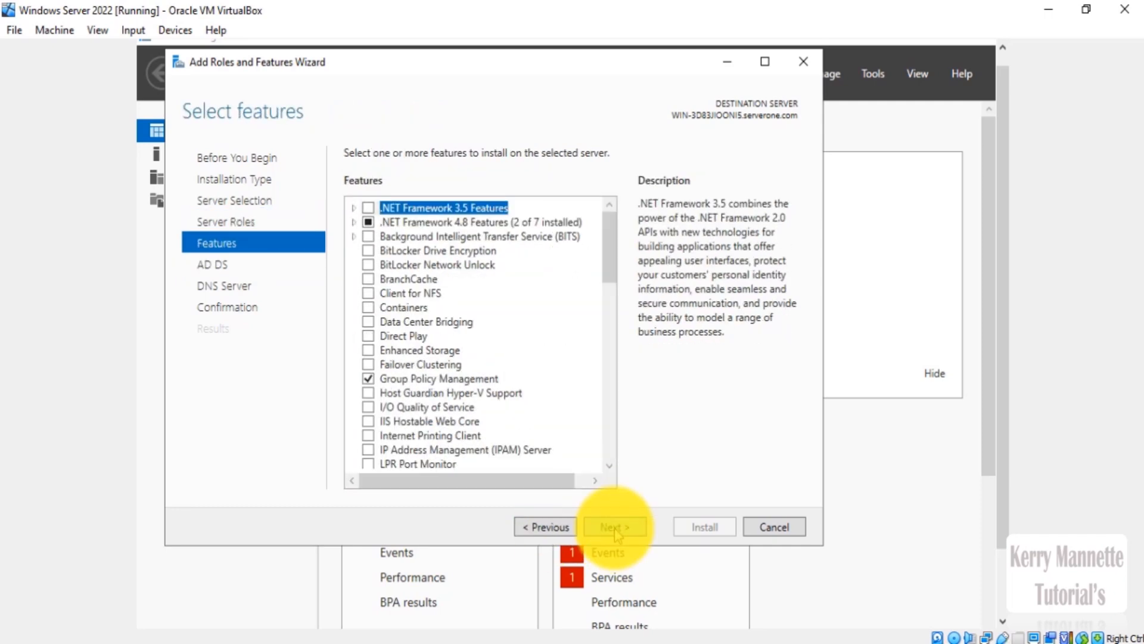
click(614, 527)
click(614, 527)
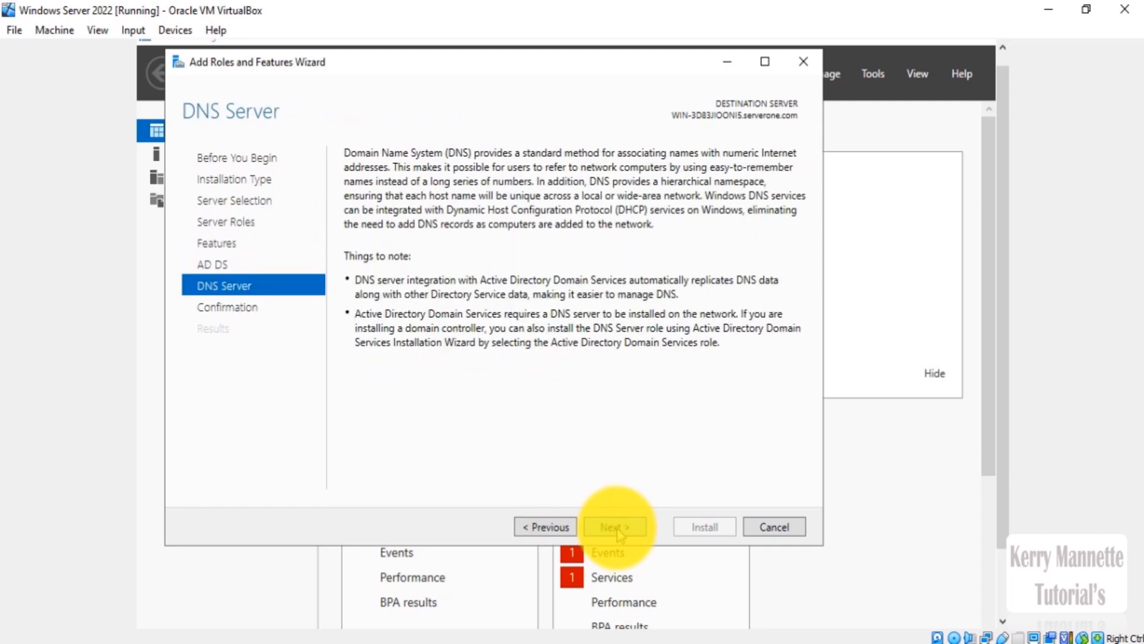
click(617, 528)
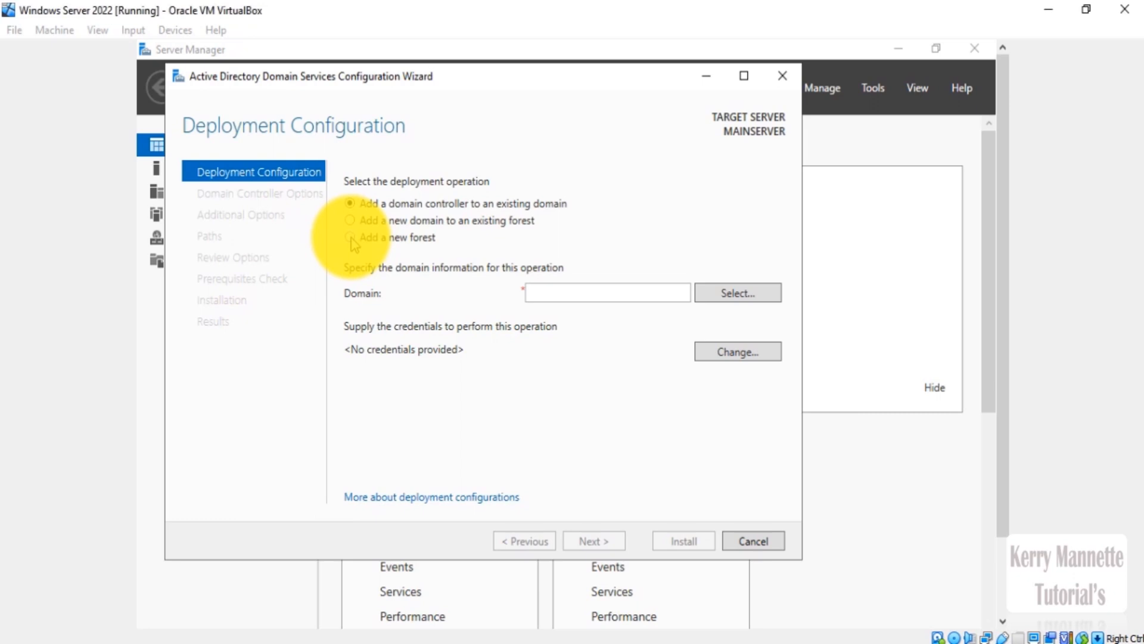
In the Active Directory deployment configuration, add a new forest with the root domain name serverone.com.
click(350, 237)
click(554, 293)
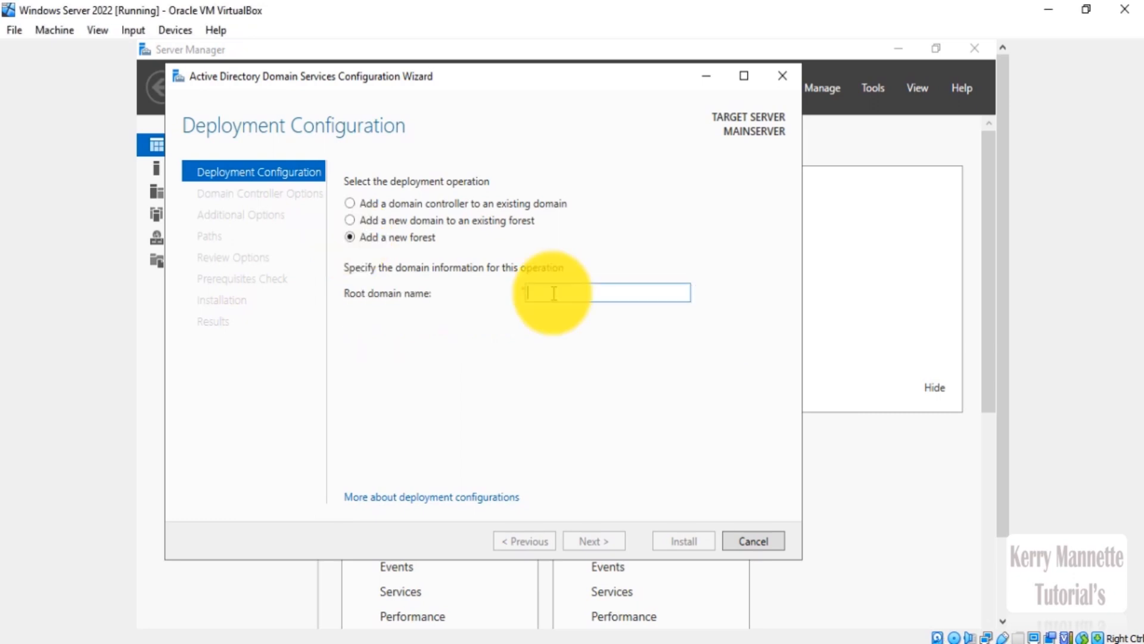
text(serverone.com)
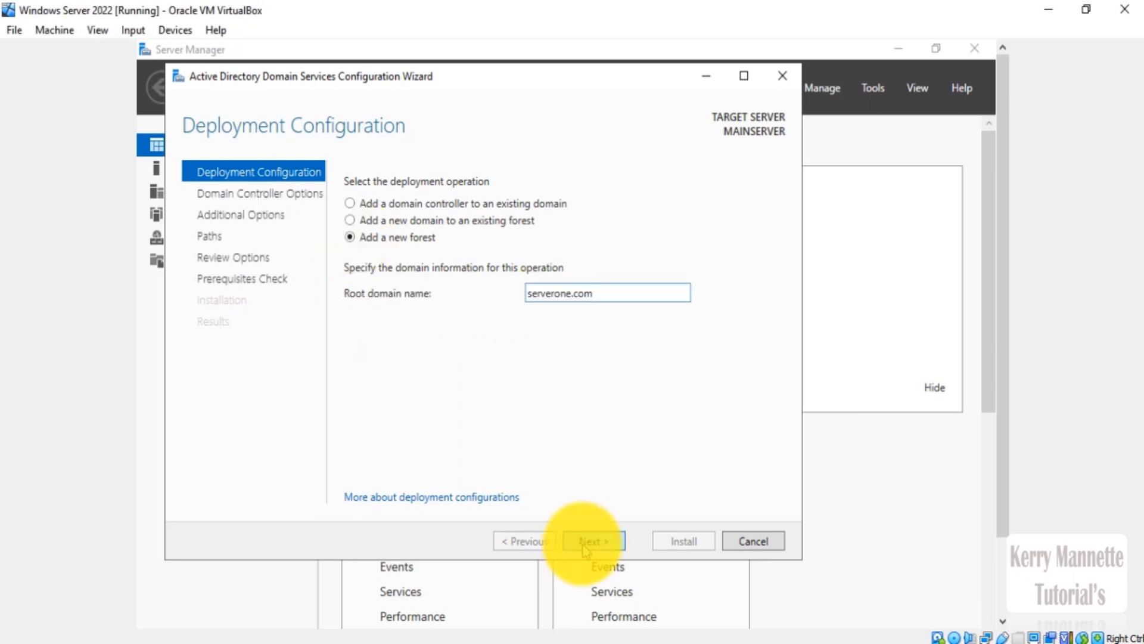
click(590, 542)
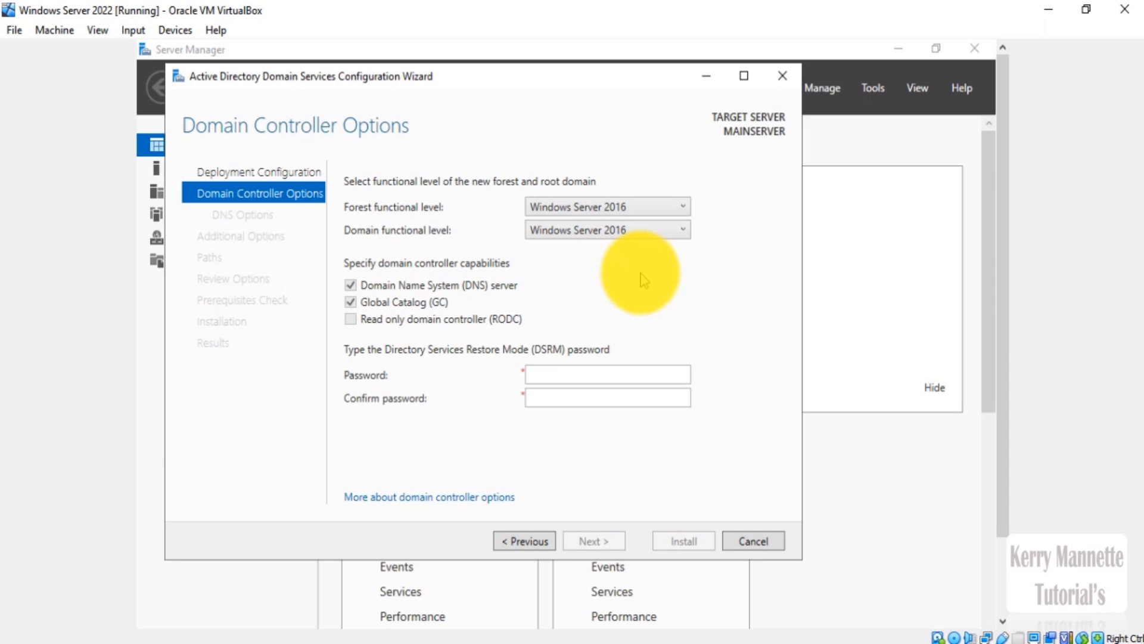
Enter and confirm the Directory Services Restore Mode password, keeping the default functional levels and domain controller capabilities, and continue to the DNS options.
click(551, 377)
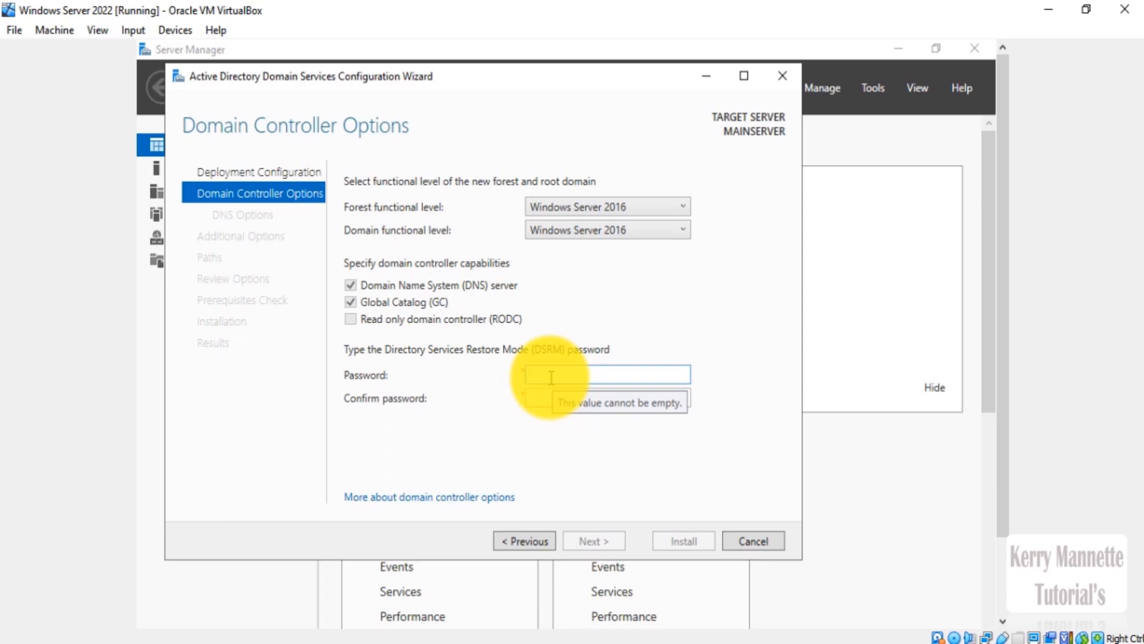
text(••••••••)
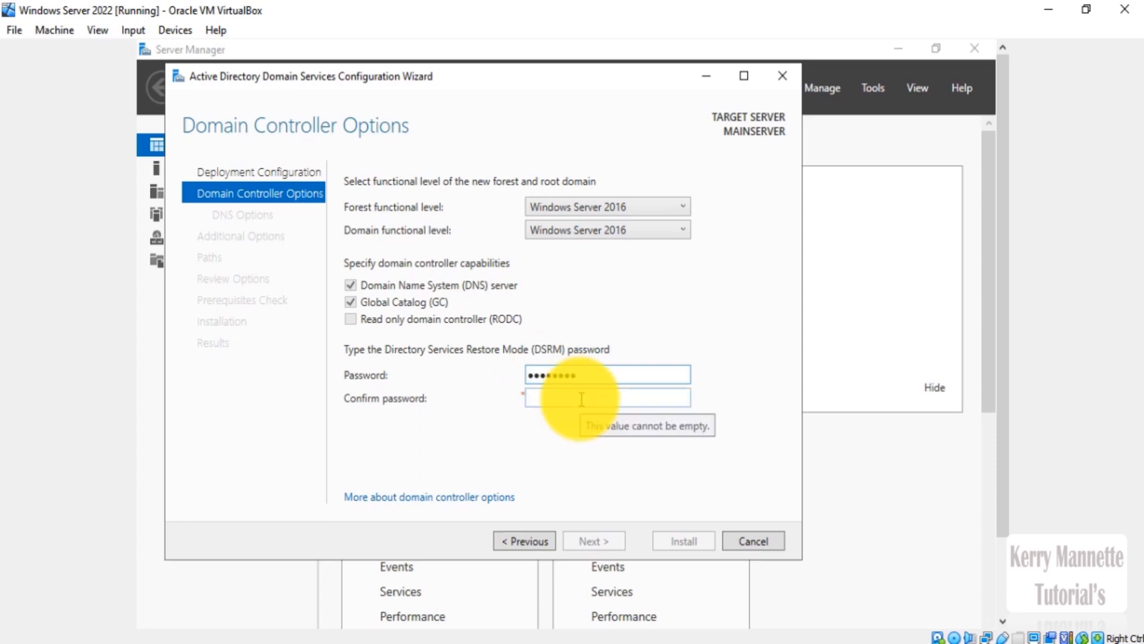
click(580, 400)
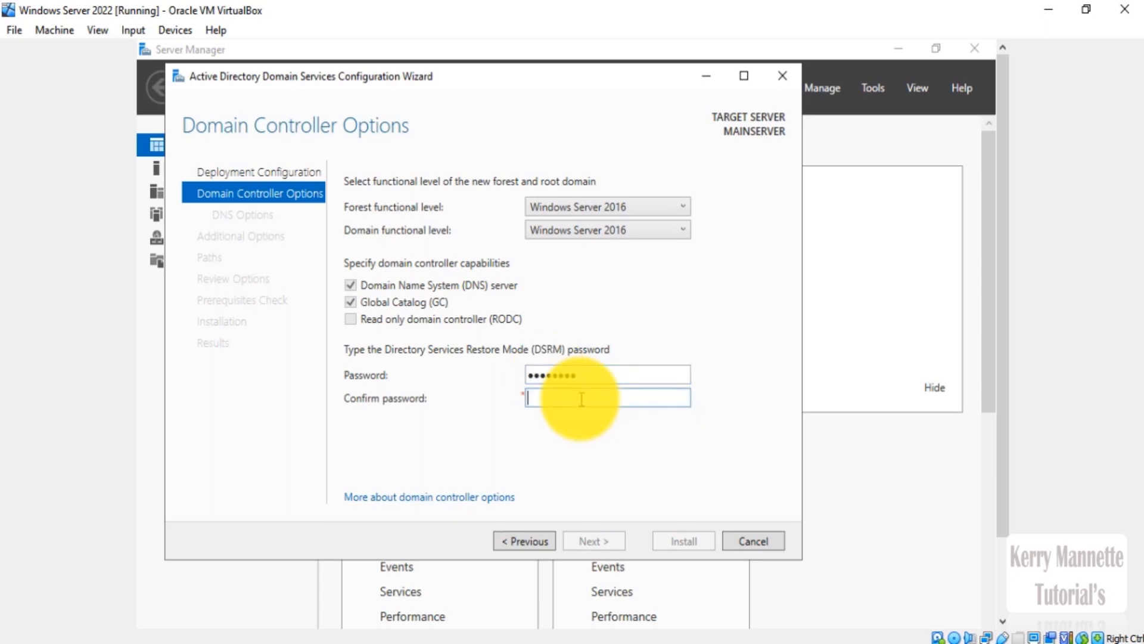
text(••••••••)
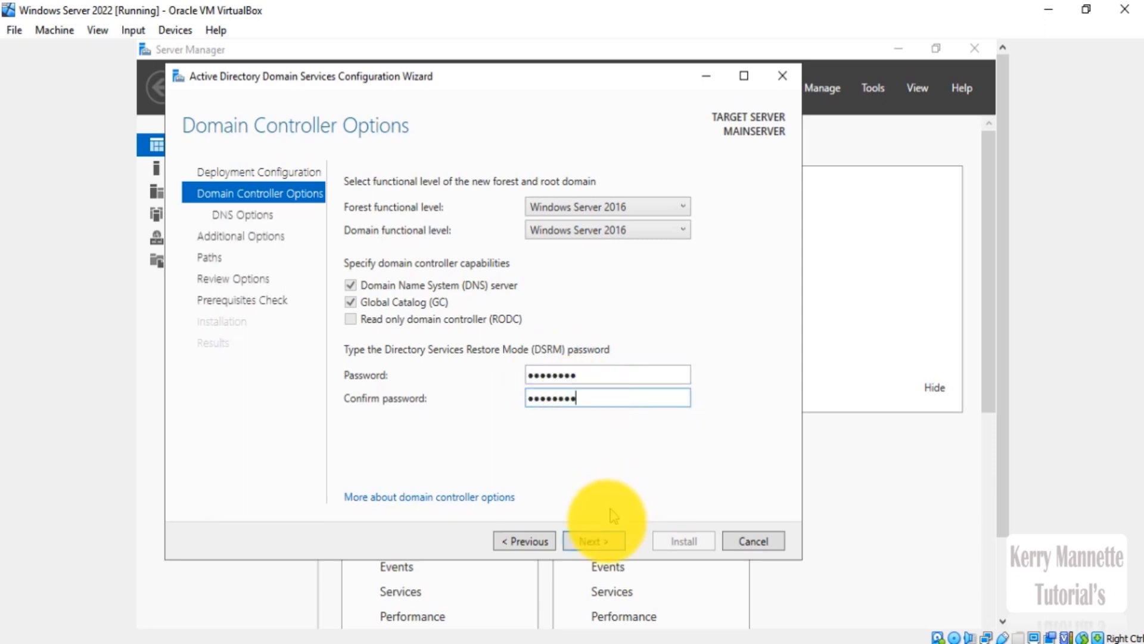
click(600, 542)
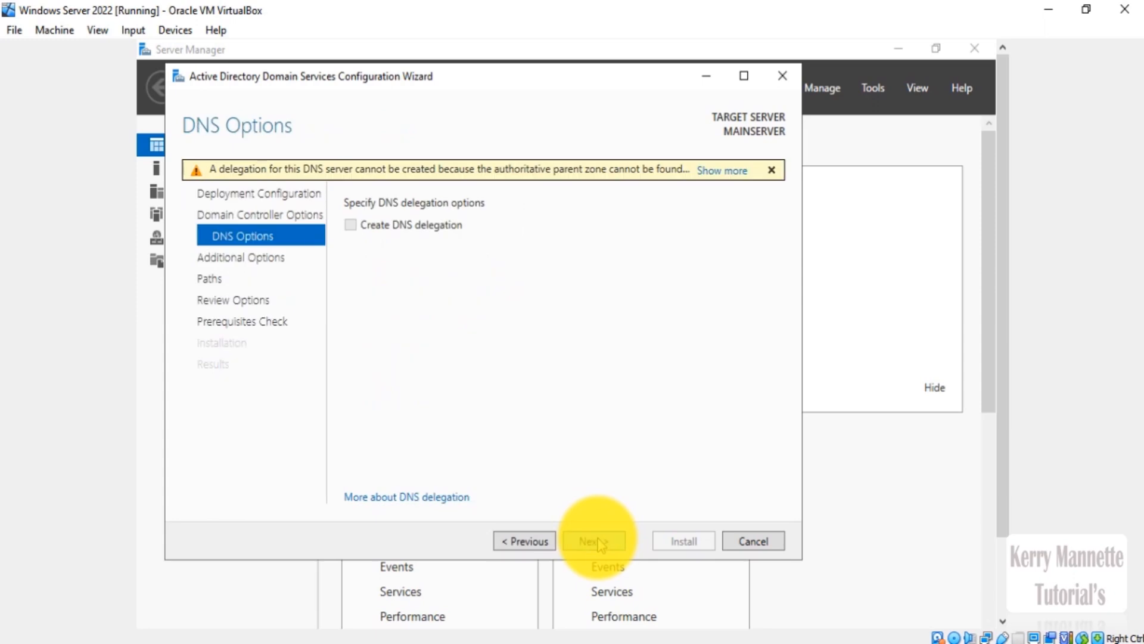
Accept the DNS options, the NetBIOS name SERVERONE and the default folder paths, review the selections and install the domain controller.
click(600, 543)
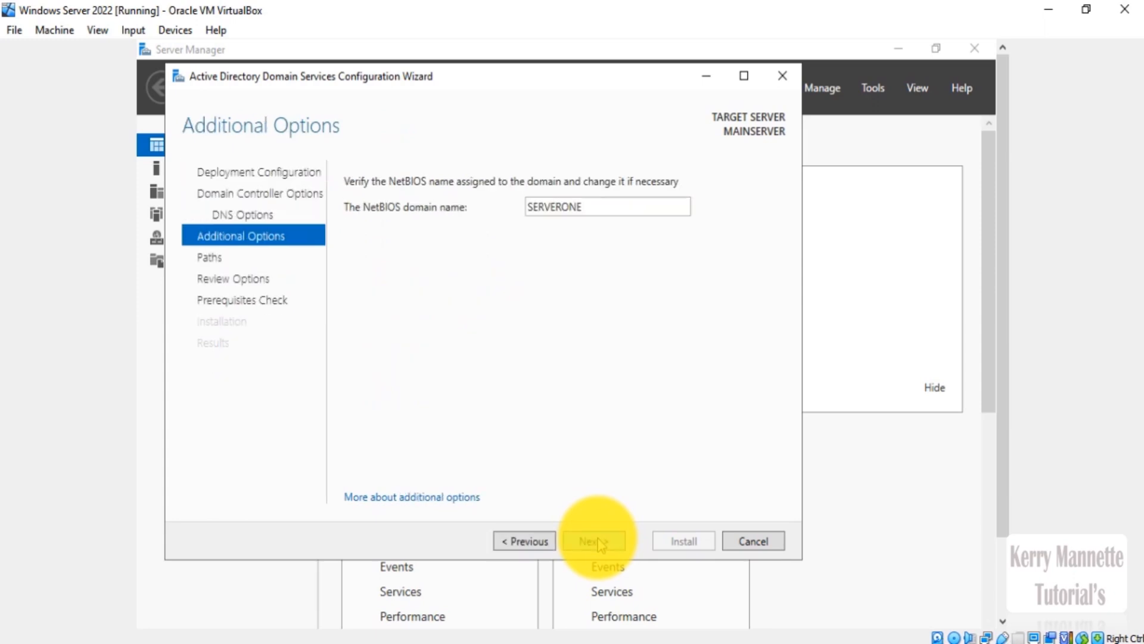
click(601, 543)
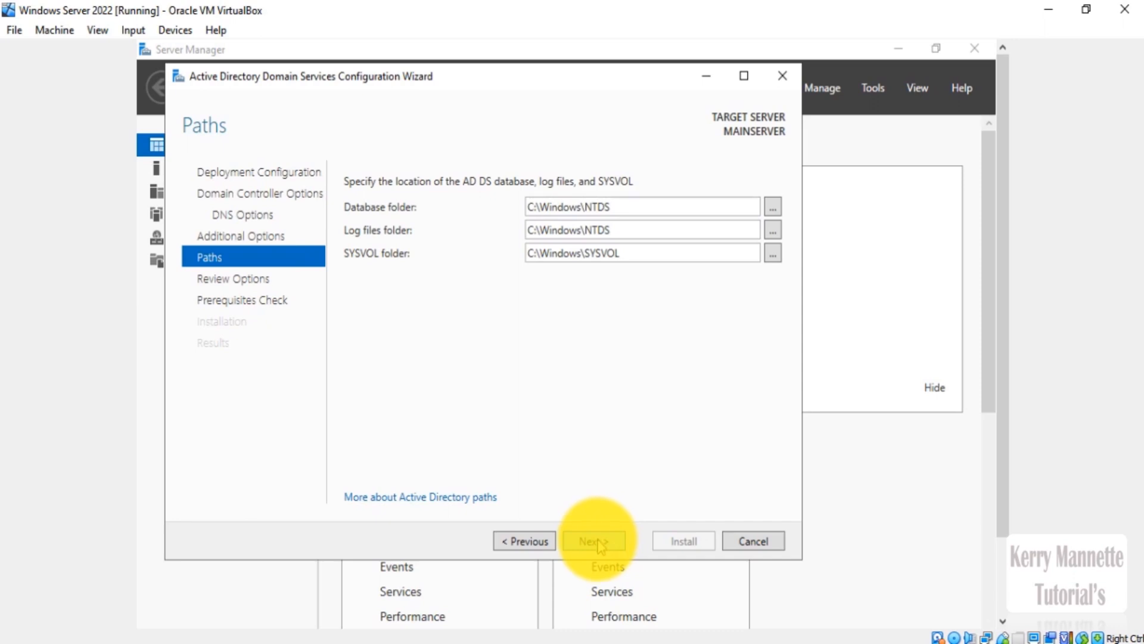
click(600, 542)
drag(773, 269, 767, 351)
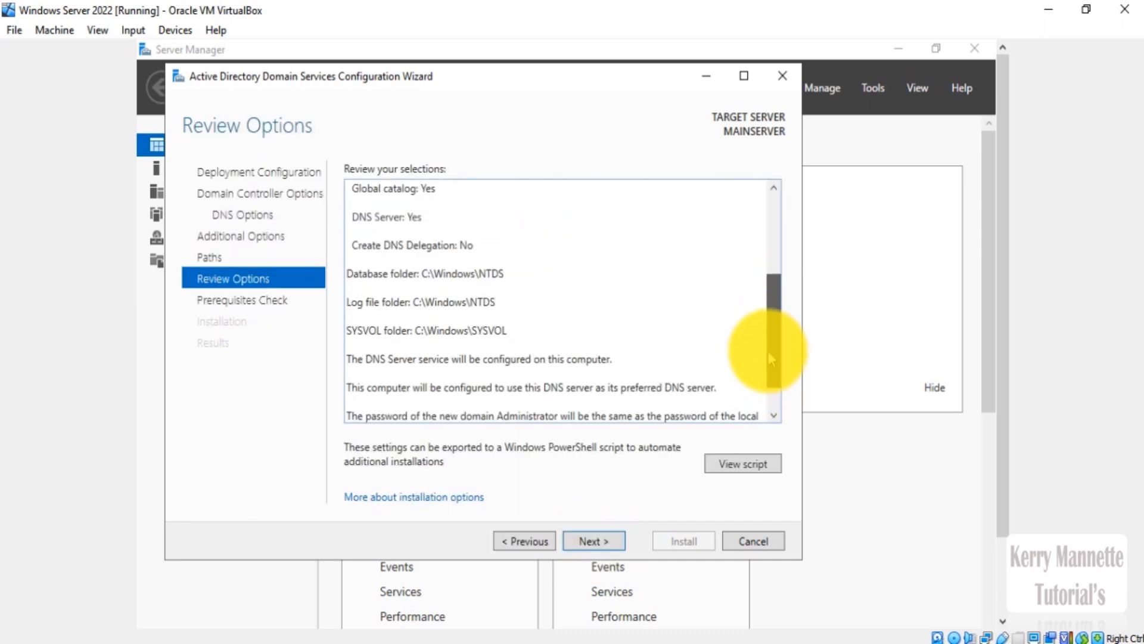
click(593, 542)
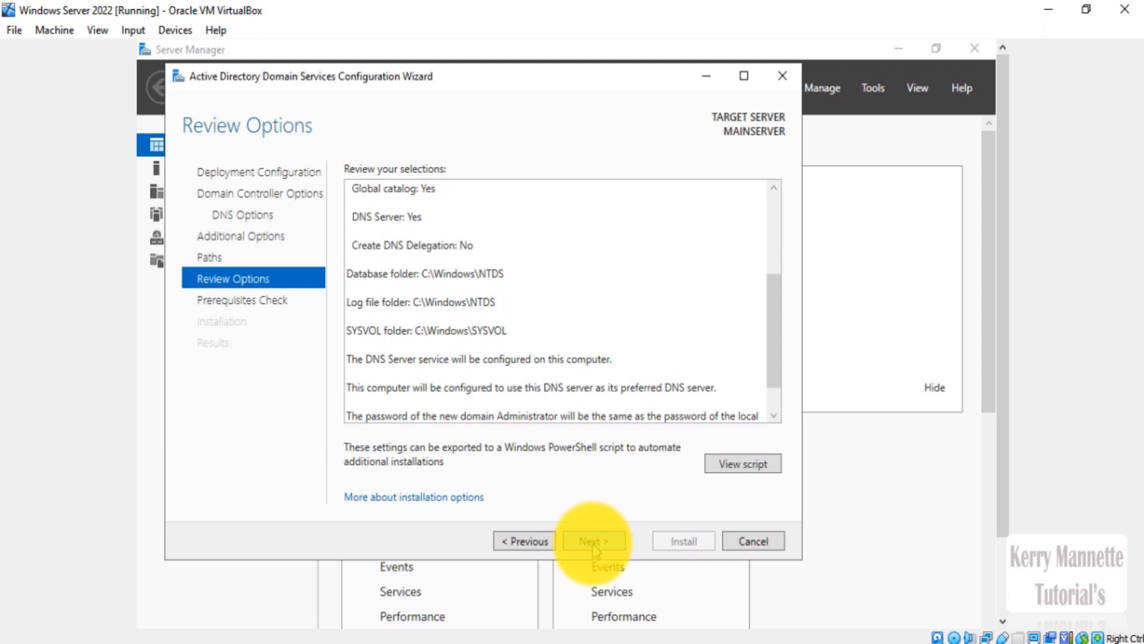
click(682, 543)
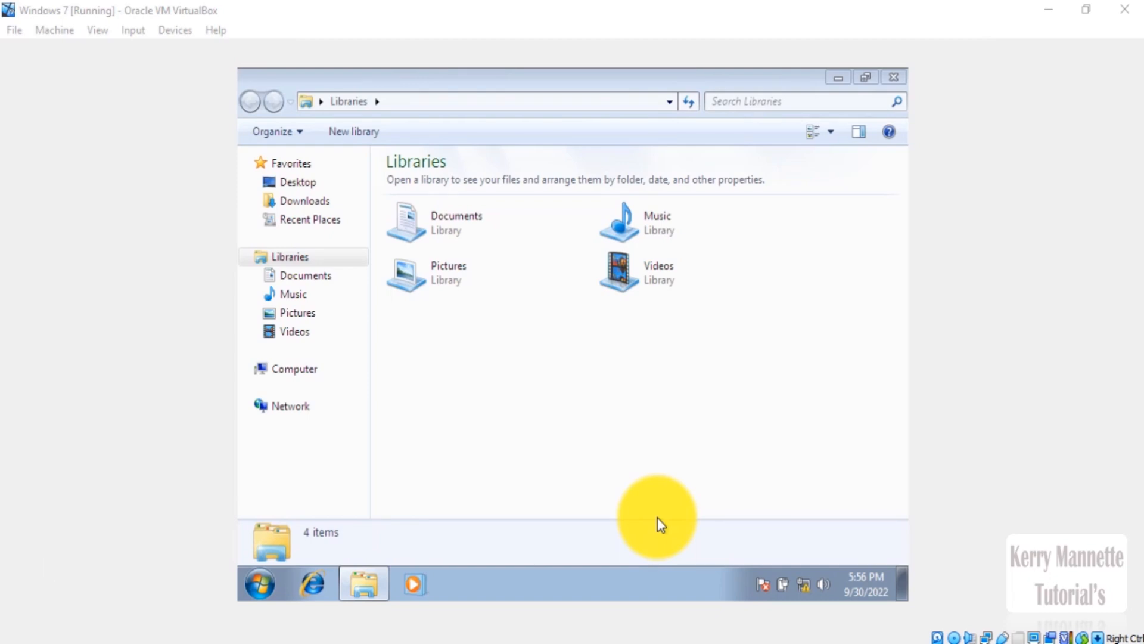
On the Windows 7 client, change the computer's membership from workgroup to the domain serverone.com and submit it.
right_click(292, 371)
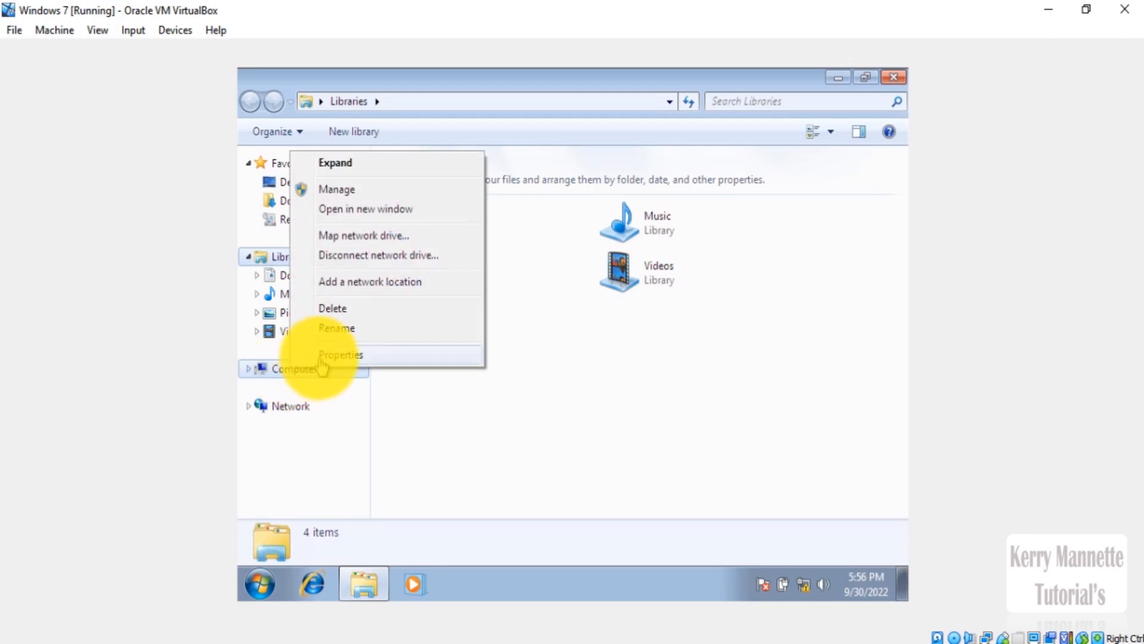
click(298, 352)
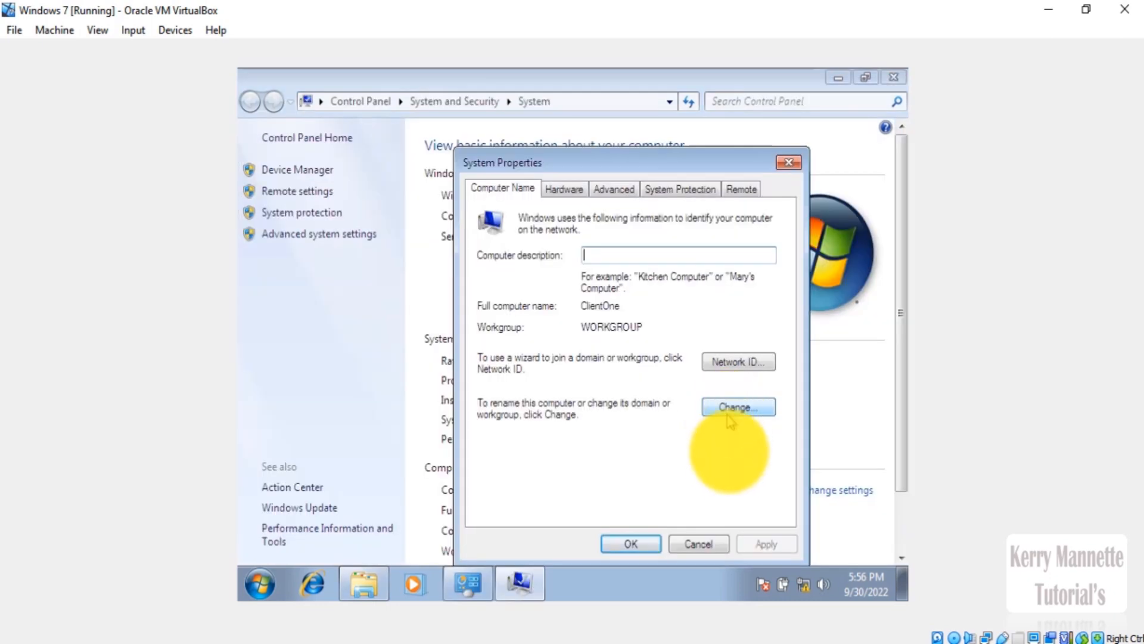
click(735, 407)
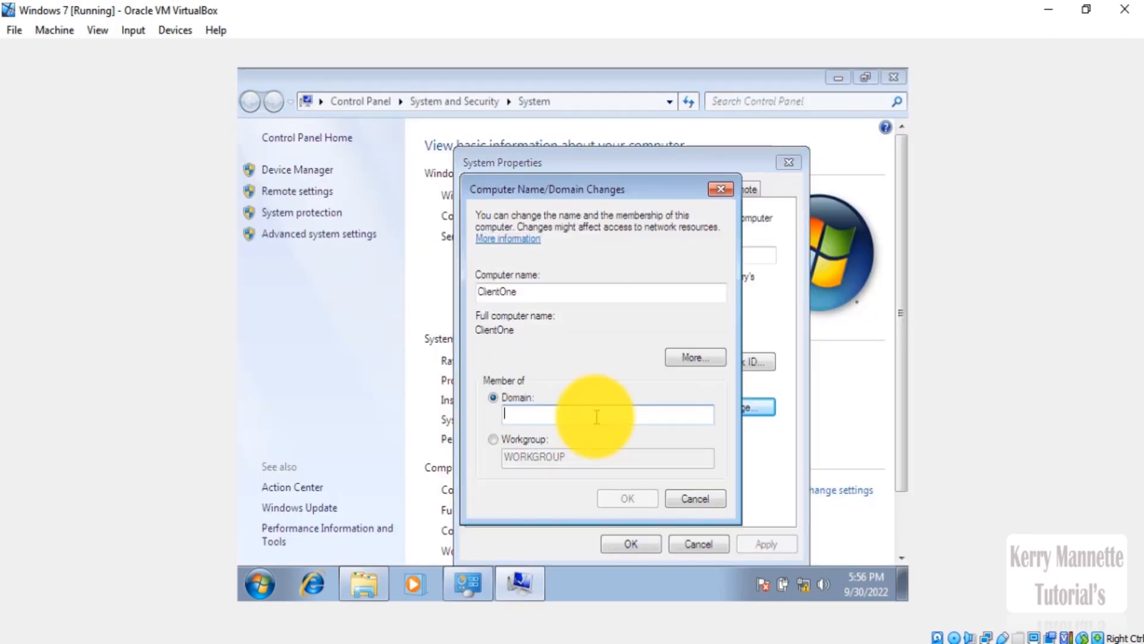
text(serverone.com)
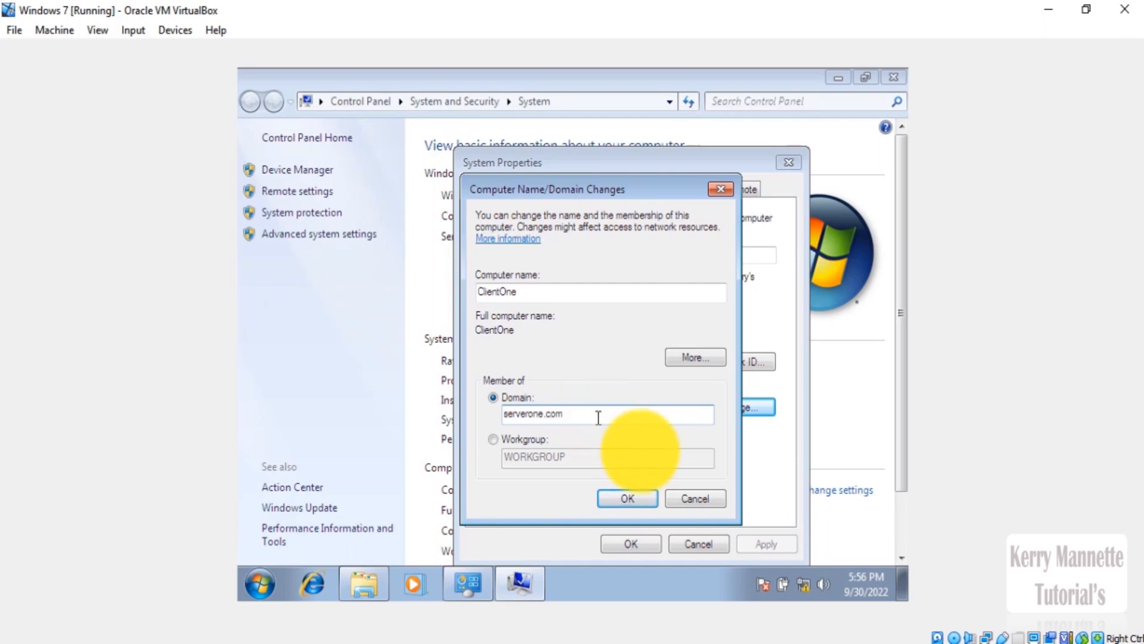
click(626, 496)
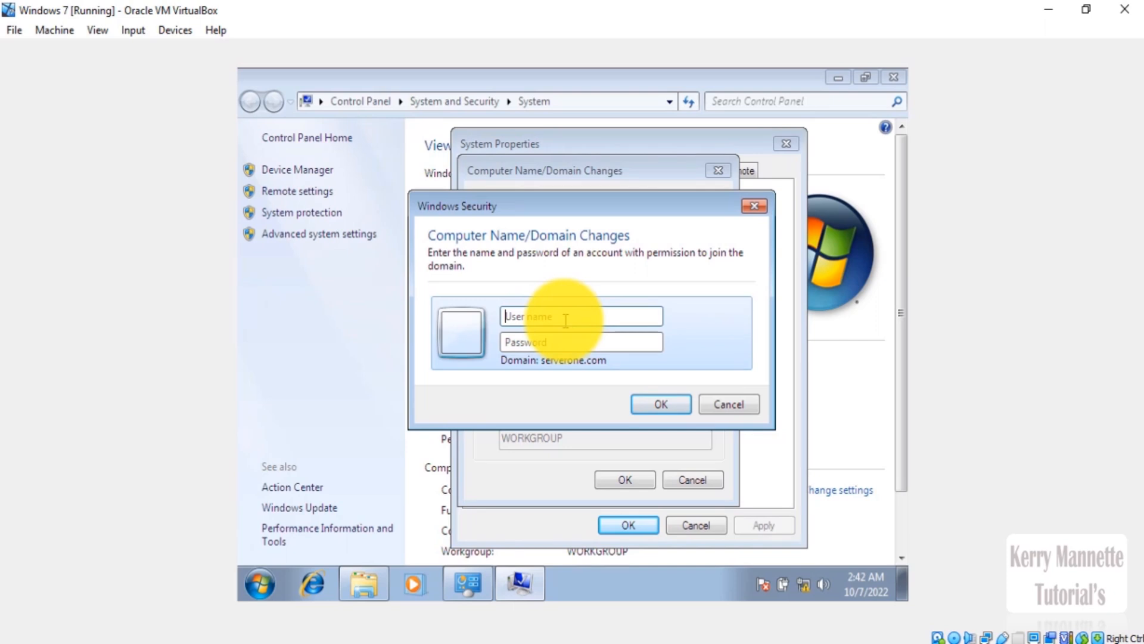
Authorize the Windows 7 domain join with the Administrator account and its password, and acknowledge the welcome and restart notices.
text(Administrator)
click(575, 348)
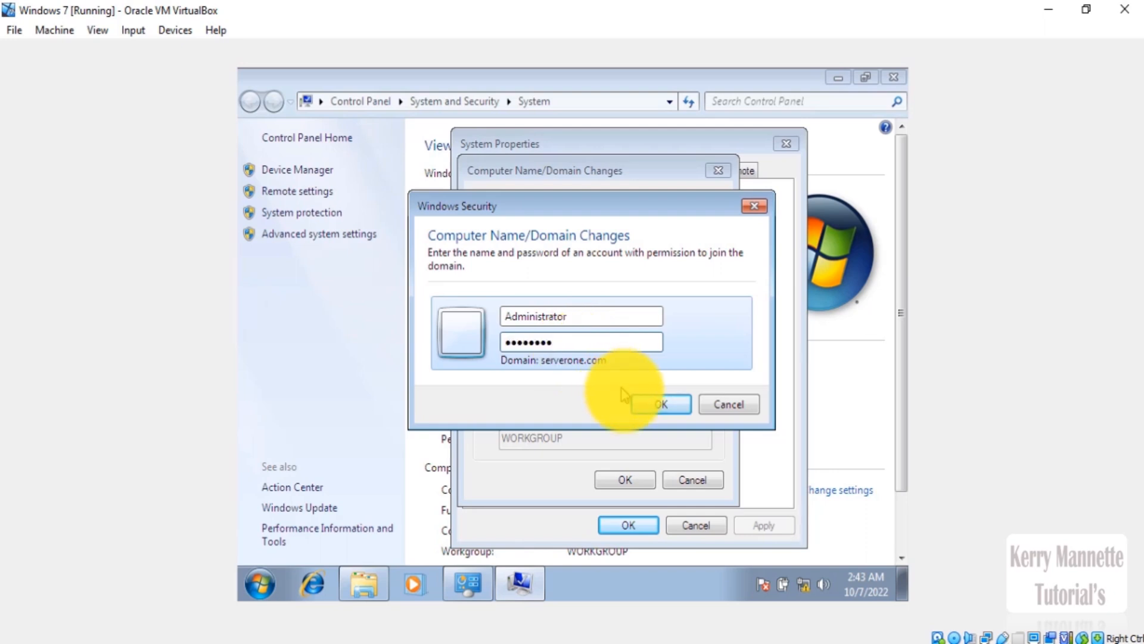
click(638, 407)
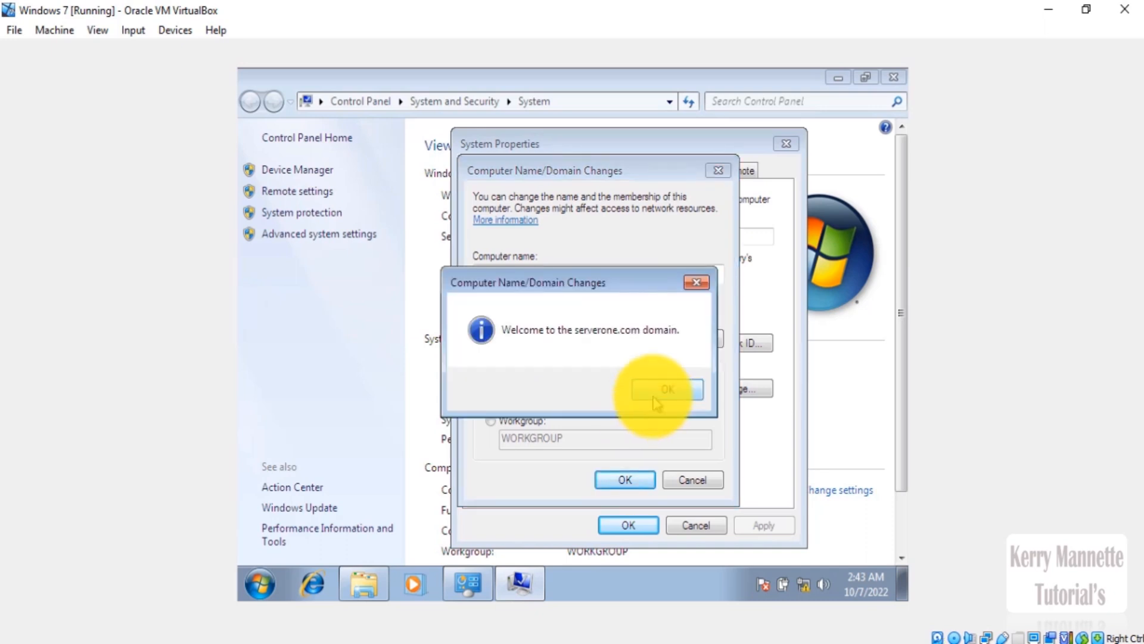
click(656, 396)
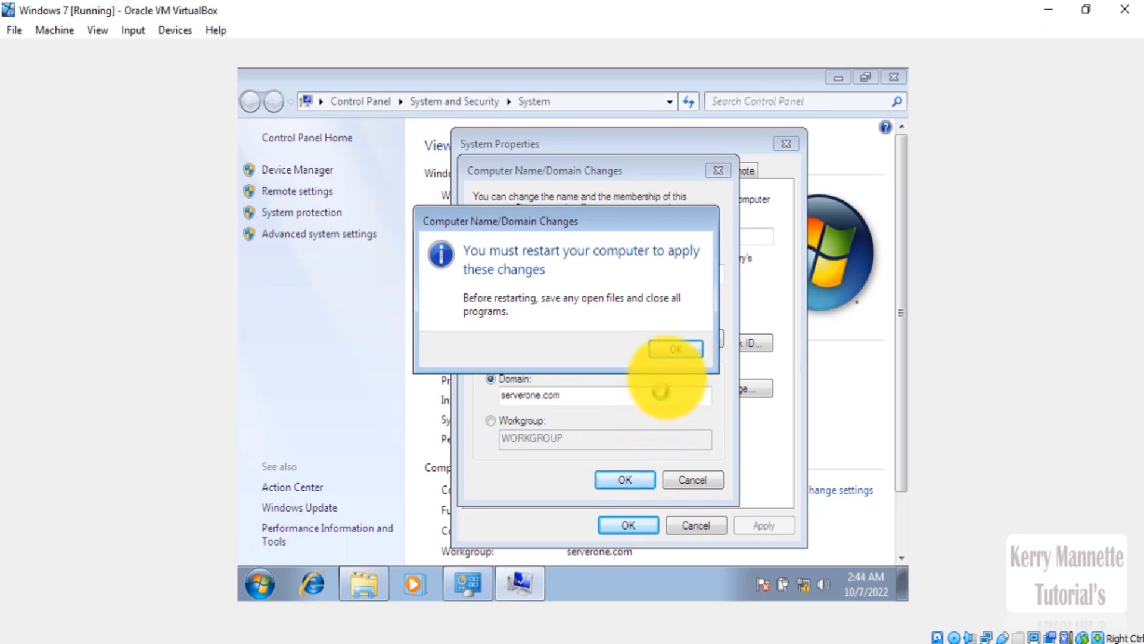
click(674, 351)
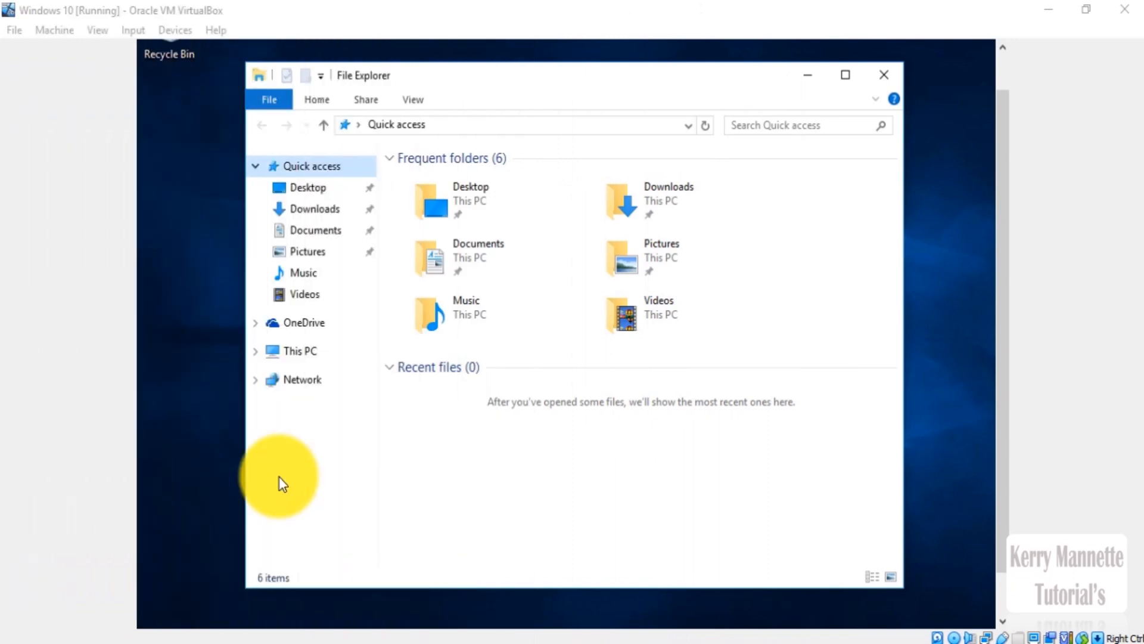
On the Windows 10 client, change the computer's membership from workgroup to the domain serverone.com and submit it.
right_click(316, 356)
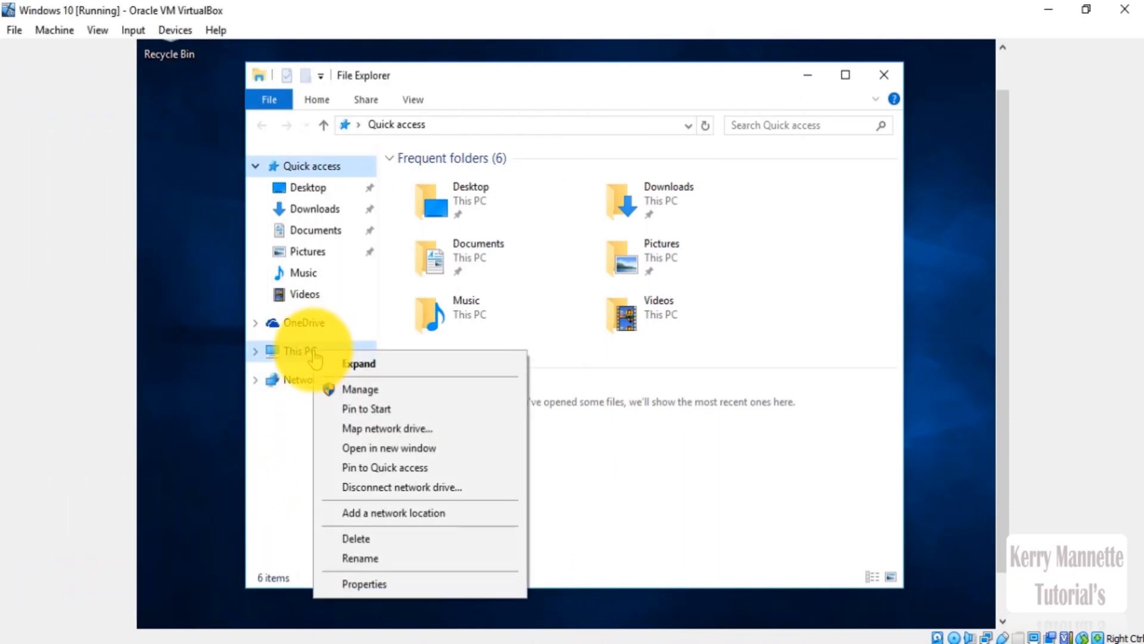
click(393, 587)
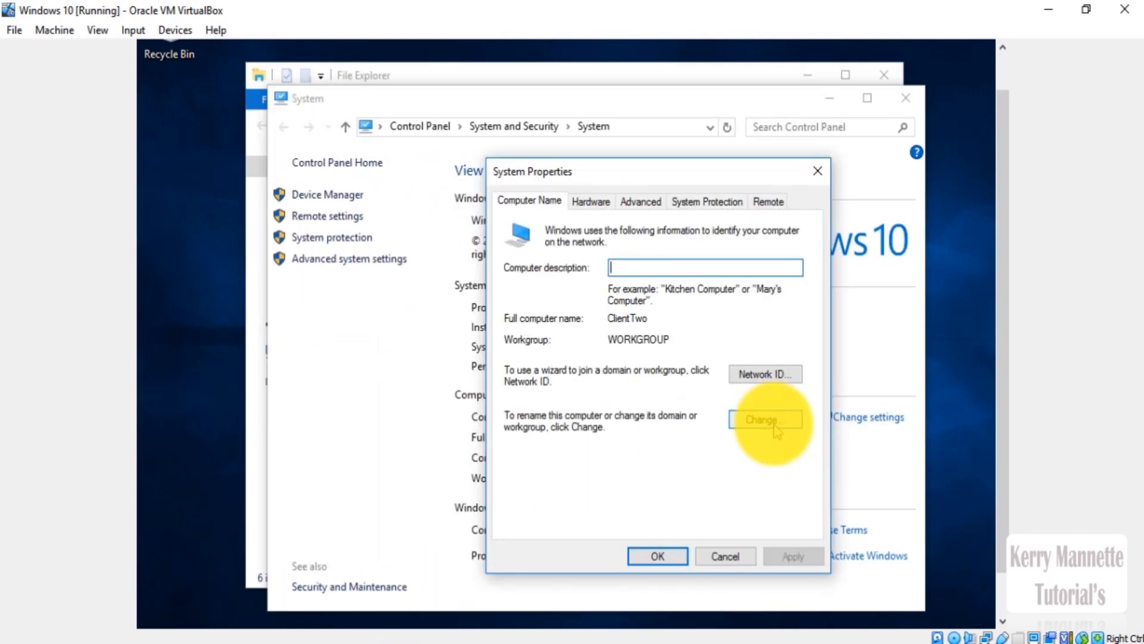
click(774, 428)
click(521, 411)
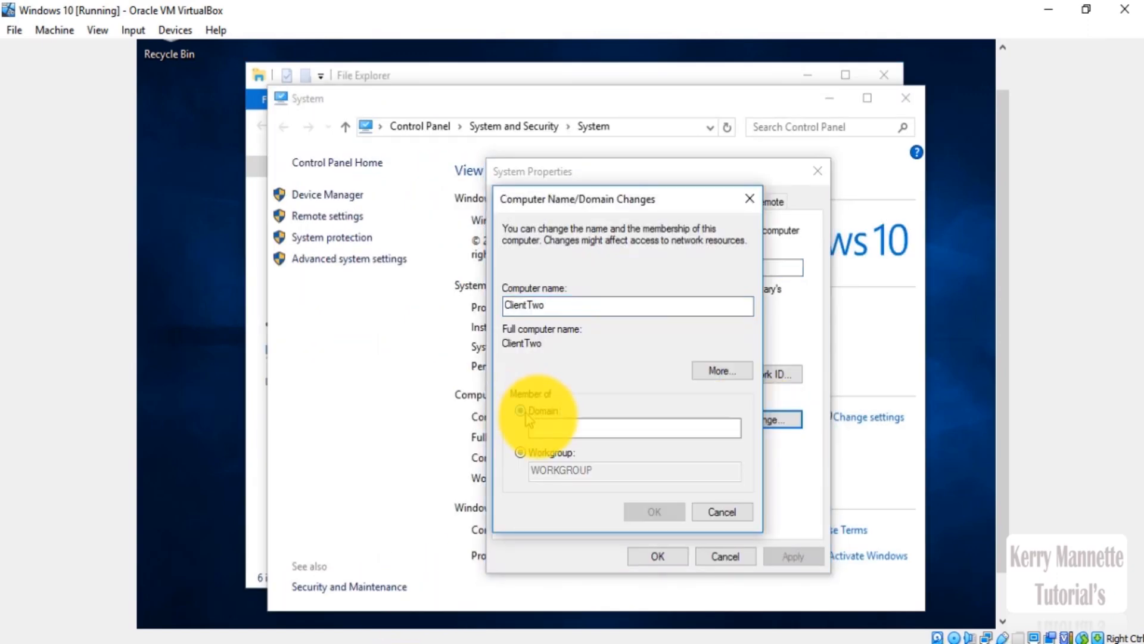
click(563, 433)
text(serverone.com)
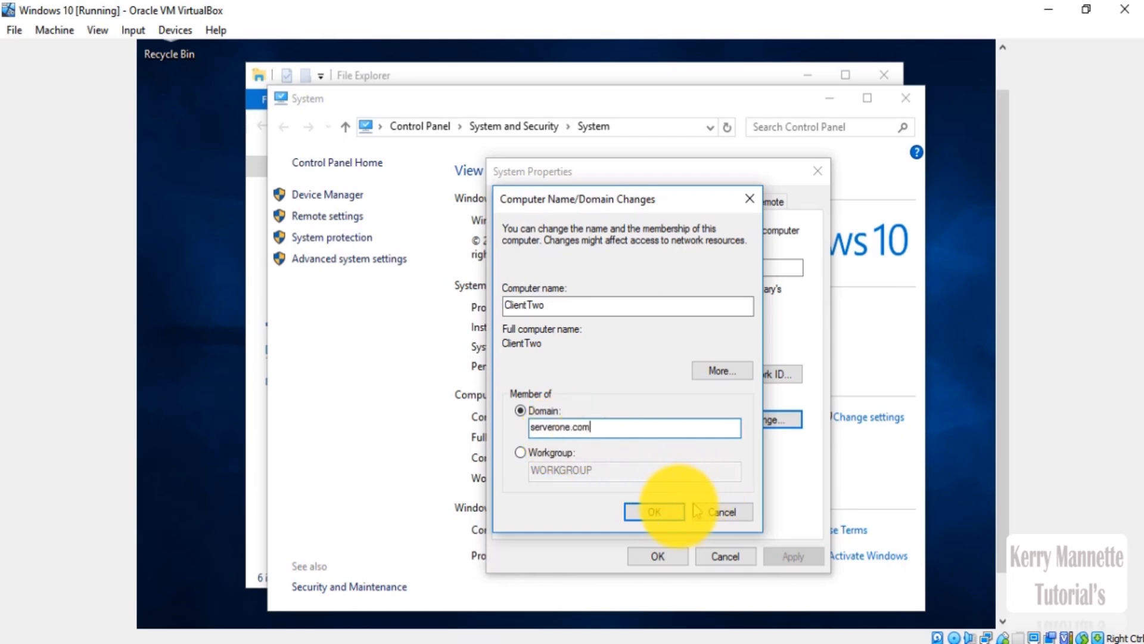
click(670, 514)
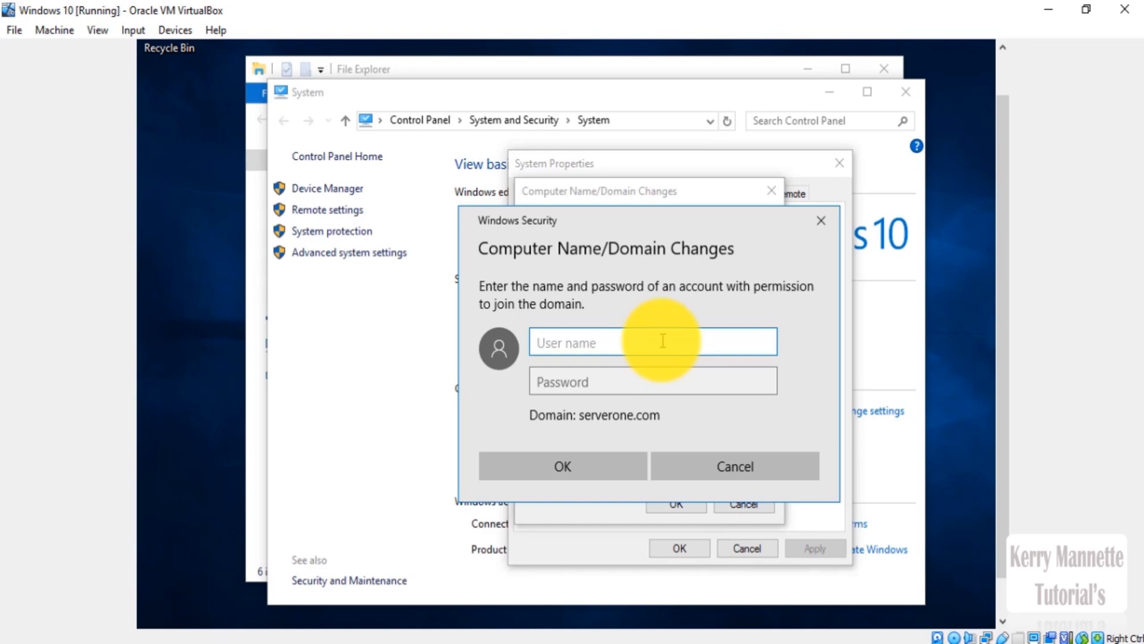
Authorize the Windows 10 domain join with the Administrator account and its password, and acknowledge the welcome and restart notices.
text(Administrator)
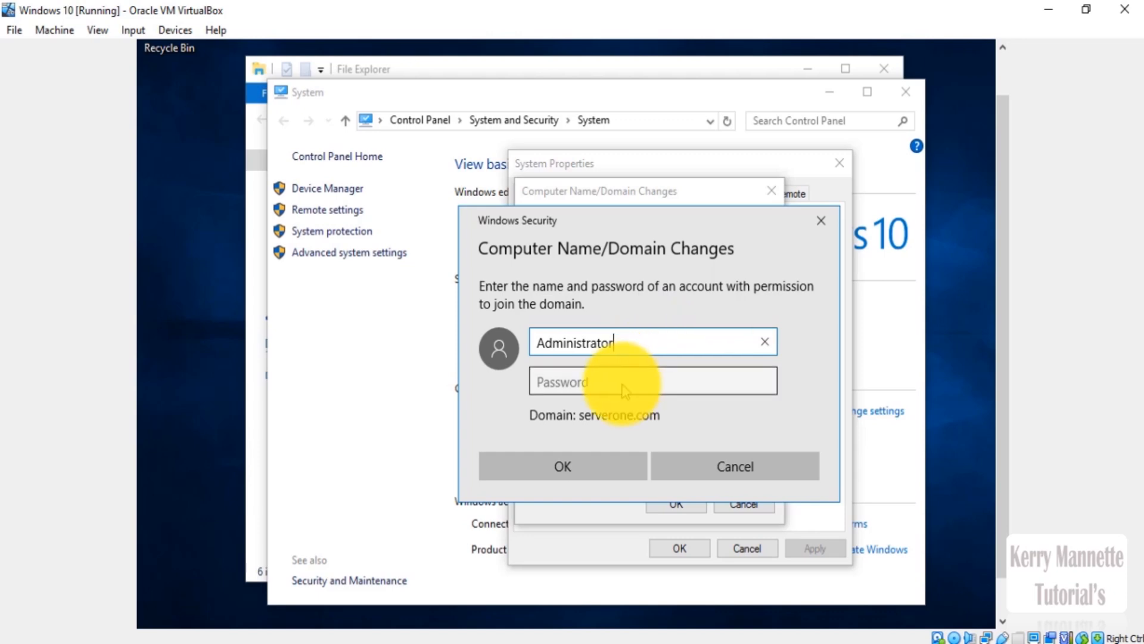
click(581, 383)
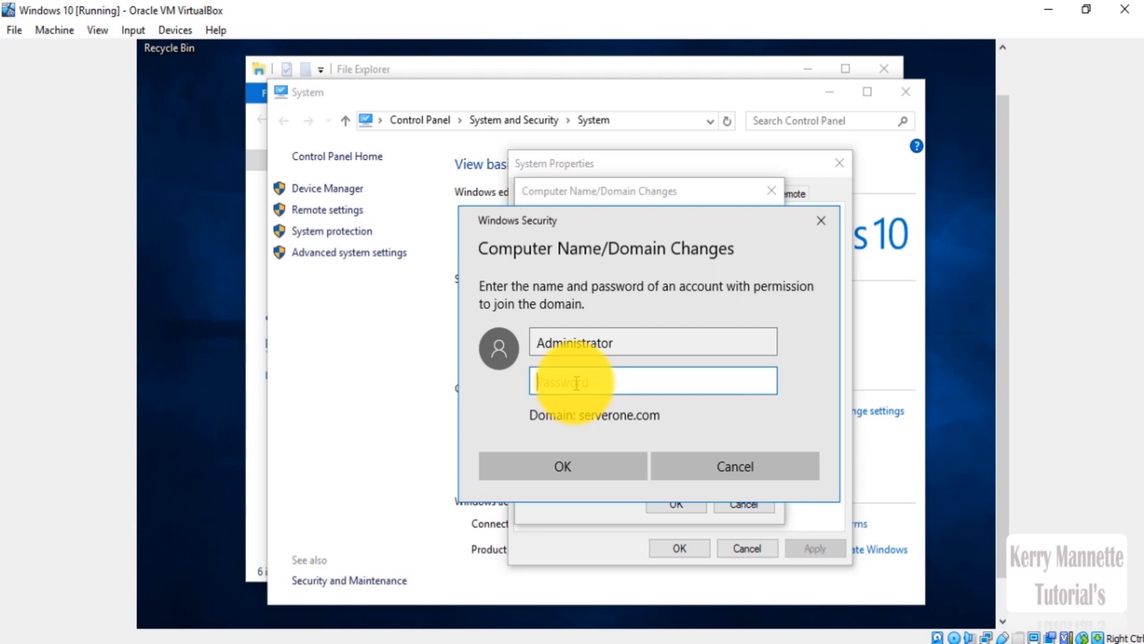
text(********)
click(554, 463)
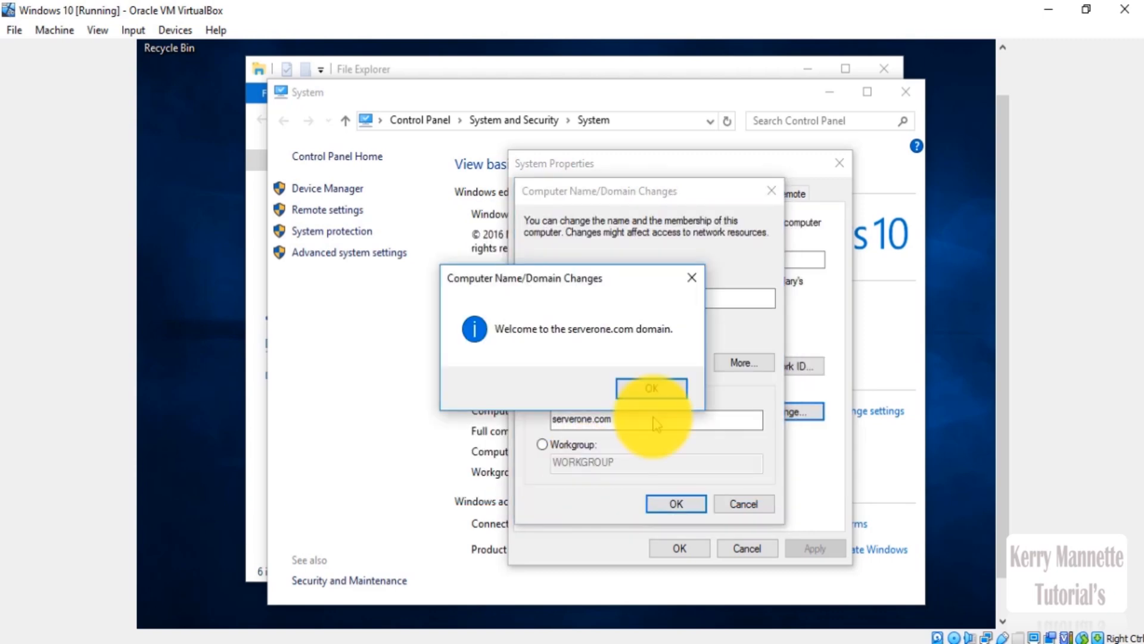
click(652, 388)
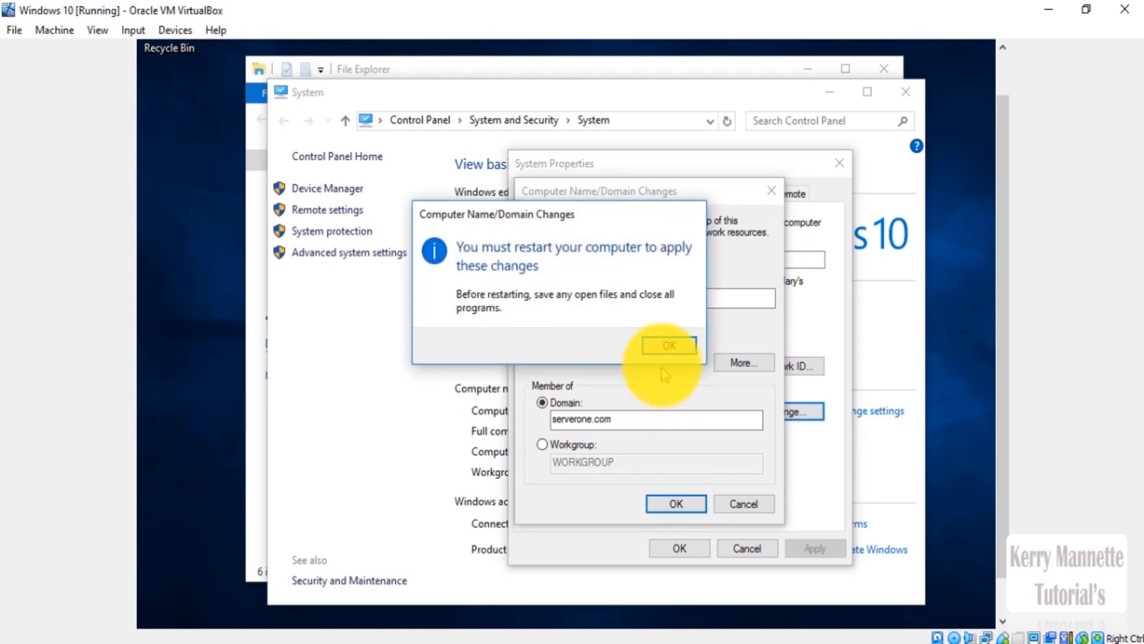
click(669, 345)
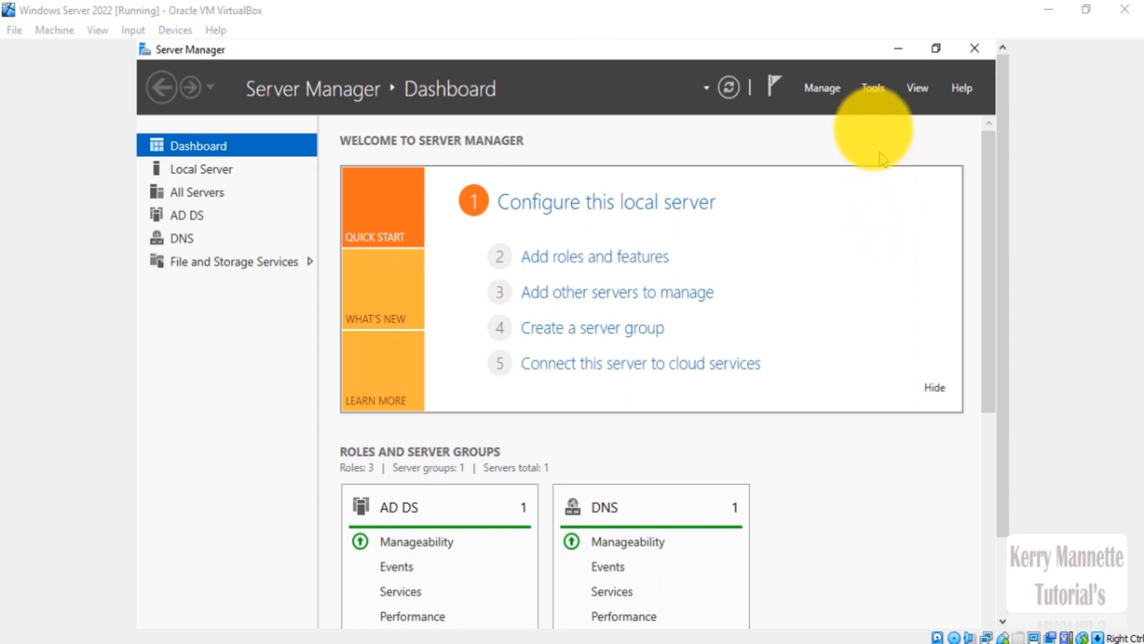
On the Windows Server 2022 machine, open Active Directory Users and Computers and show the Computers container of serverone.com.
click(873, 90)
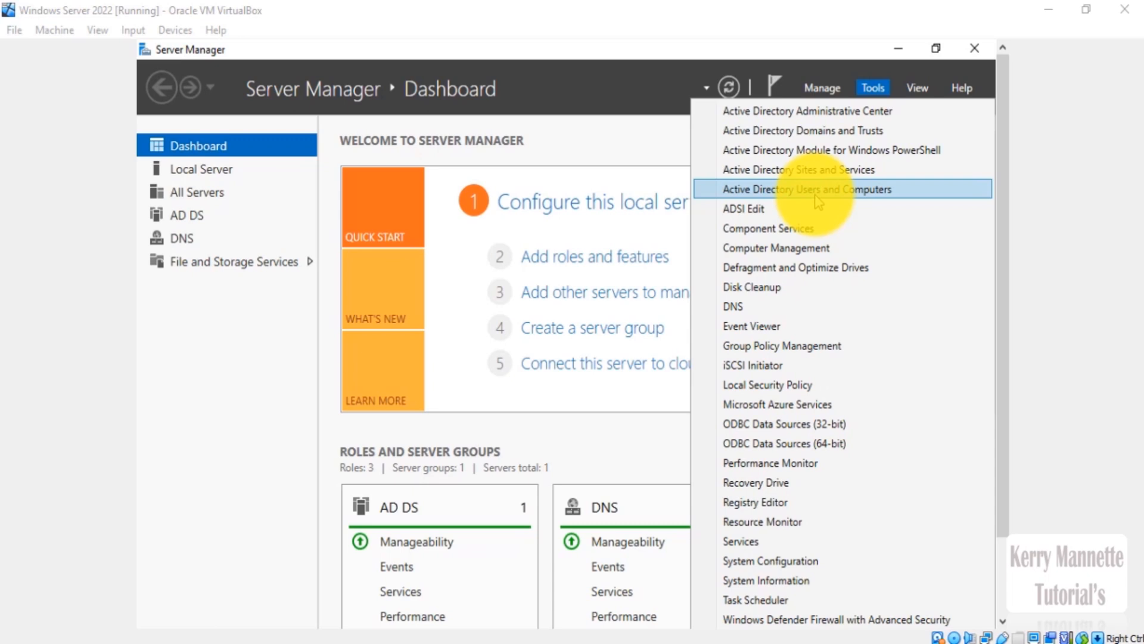
click(840, 191)
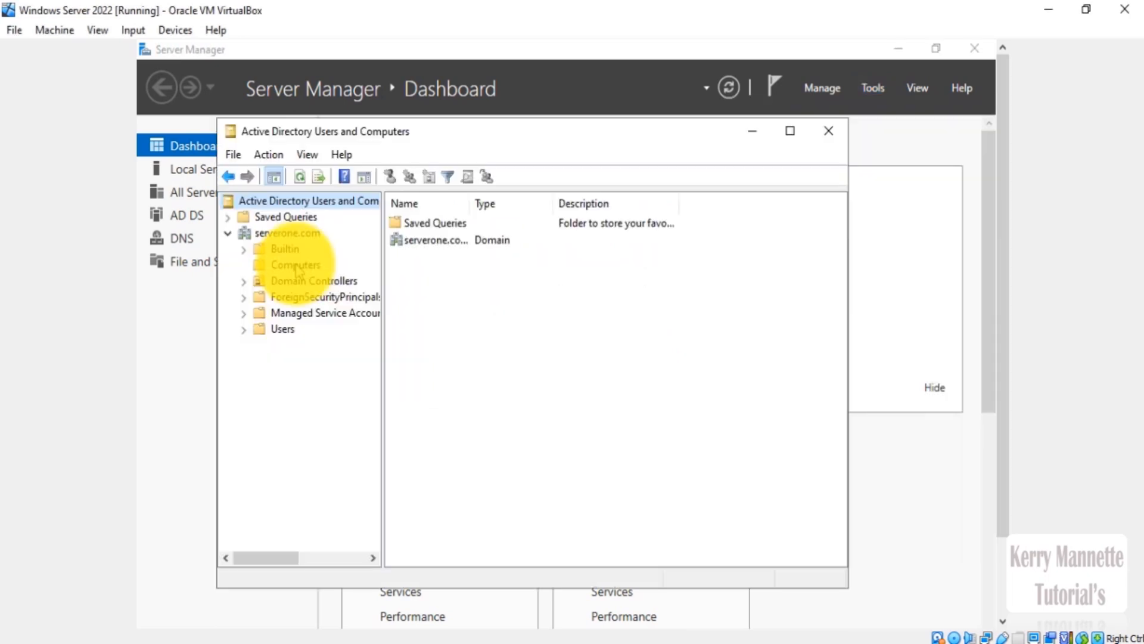
click(295, 266)
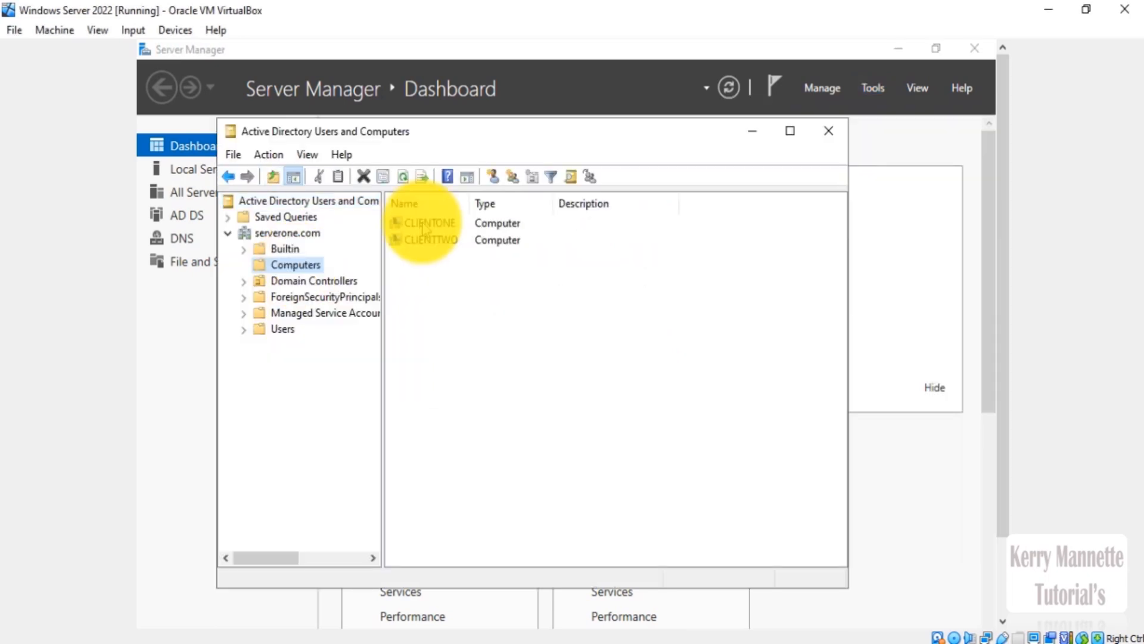
Set the CLIENTONE computer account to be trusted for delegation to any service (Kerberos only) and save its properties.
right_click(425, 225)
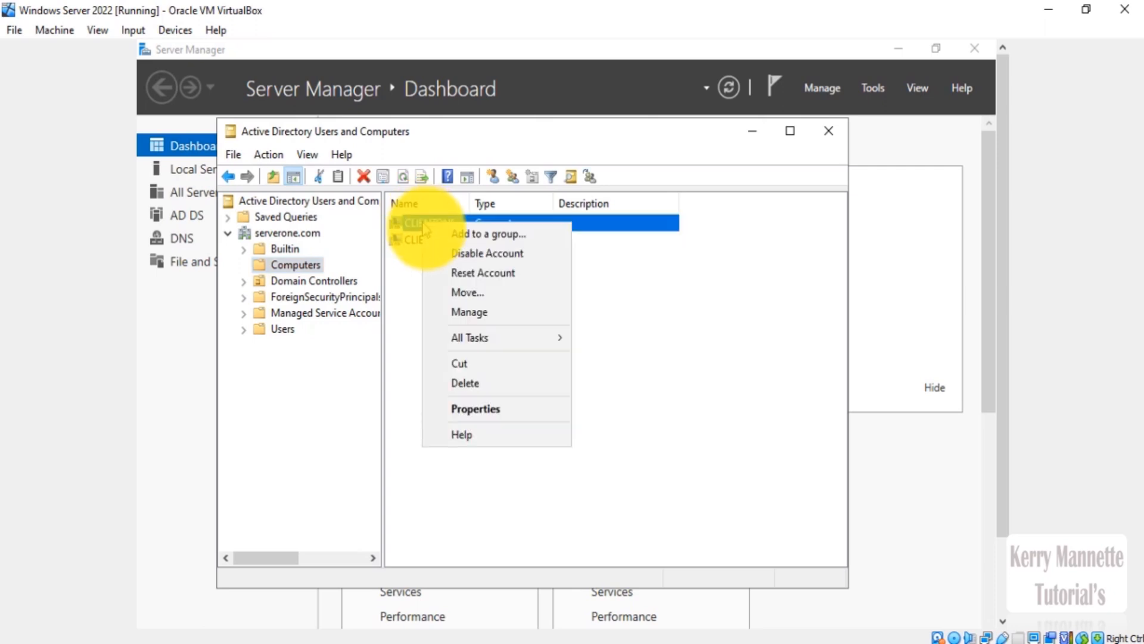
click(501, 408)
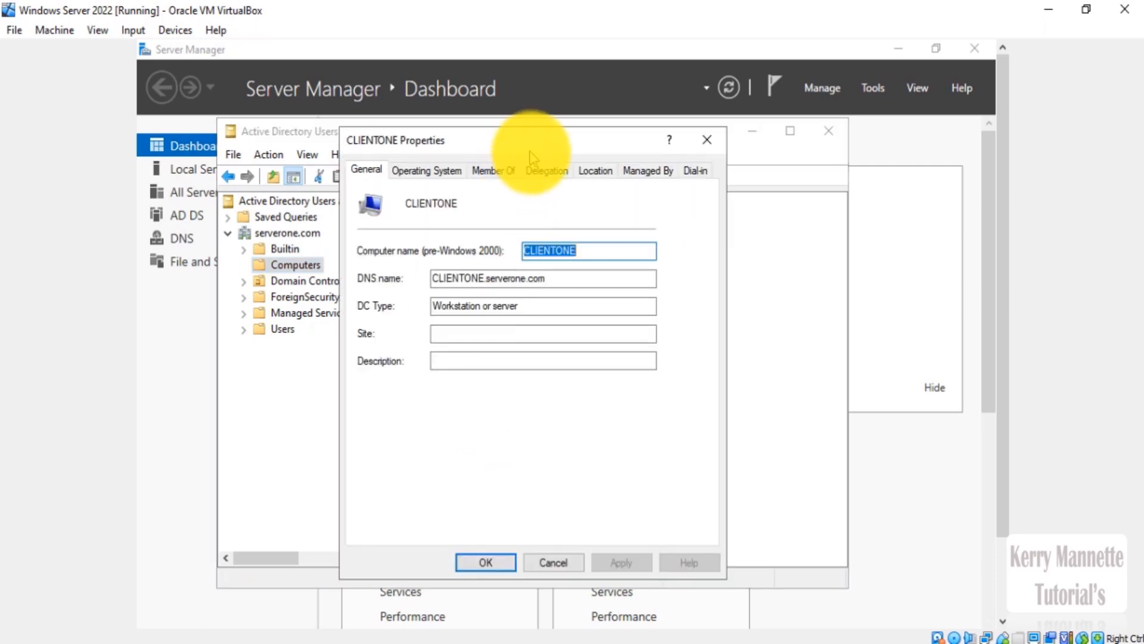
click(539, 173)
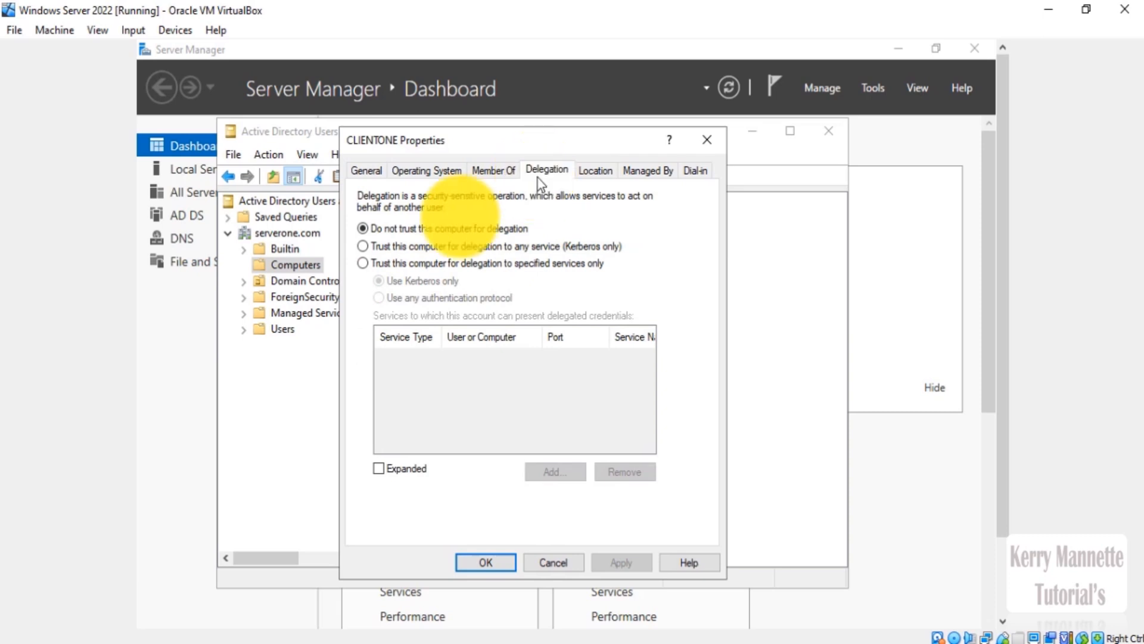
click(363, 246)
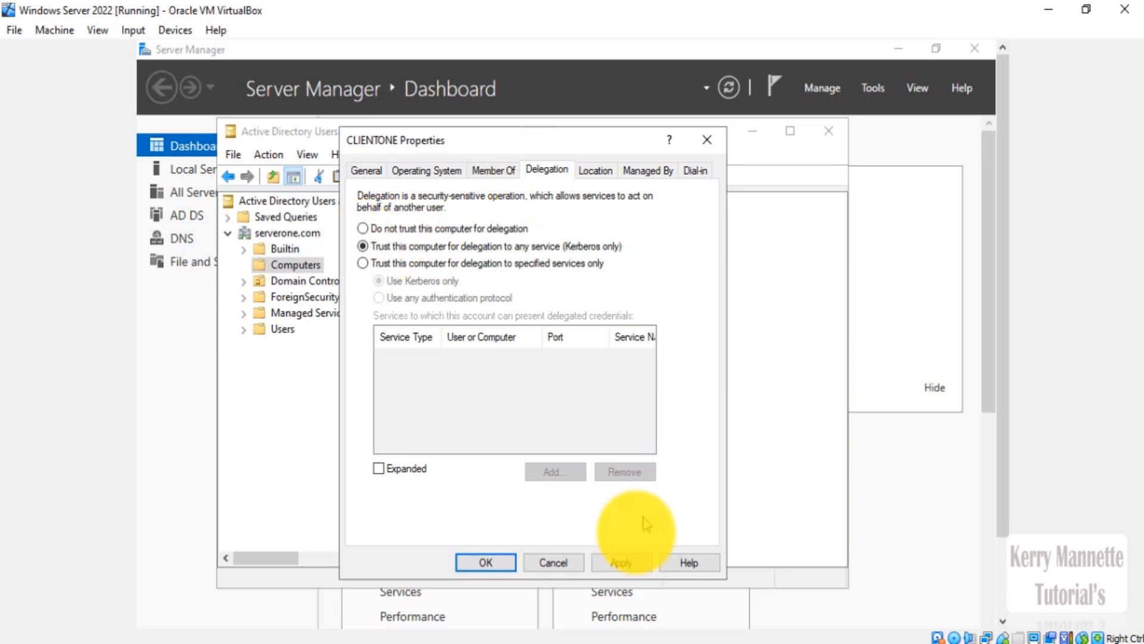
click(624, 562)
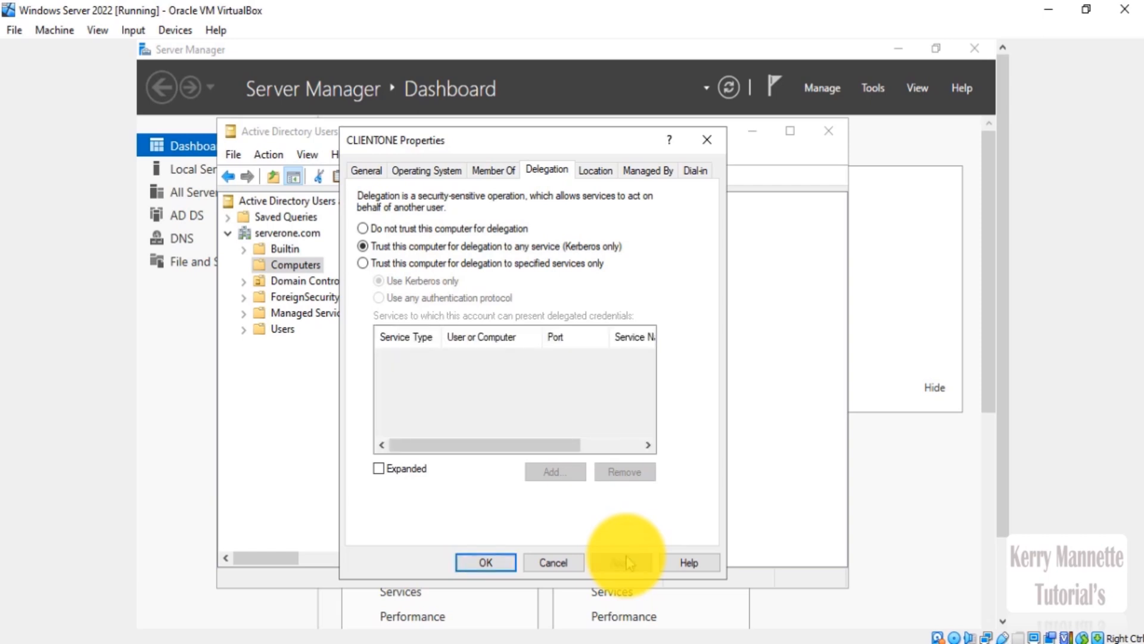
click(486, 563)
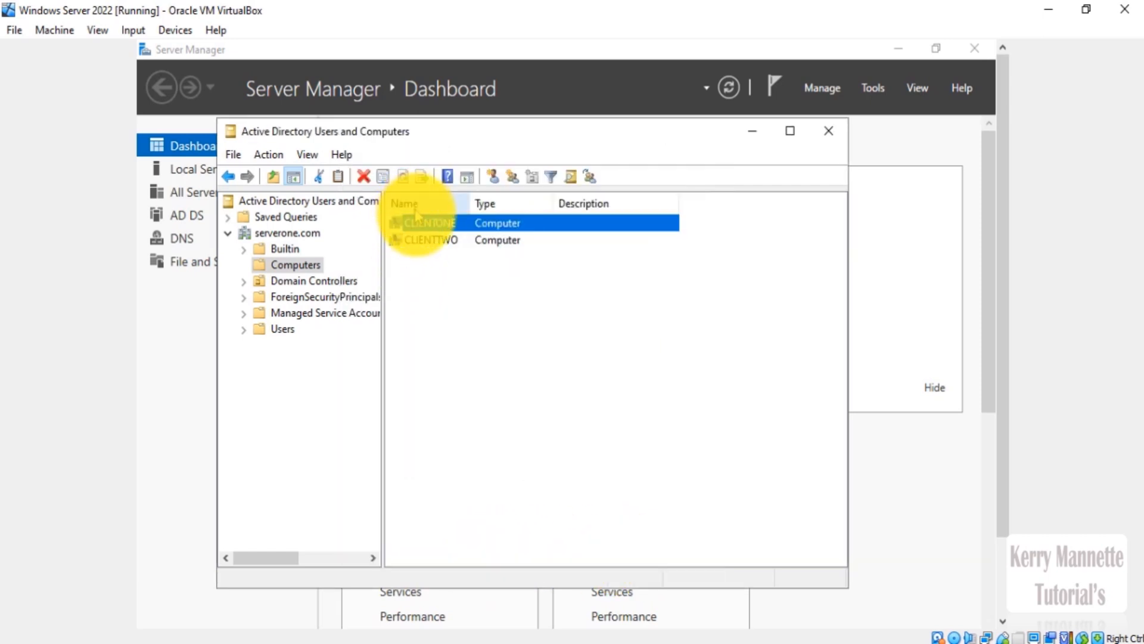
Set the CLIENTTWO computer account to be trusted for delegation to any service (Kerberos only) and save its properties.
click(426, 241)
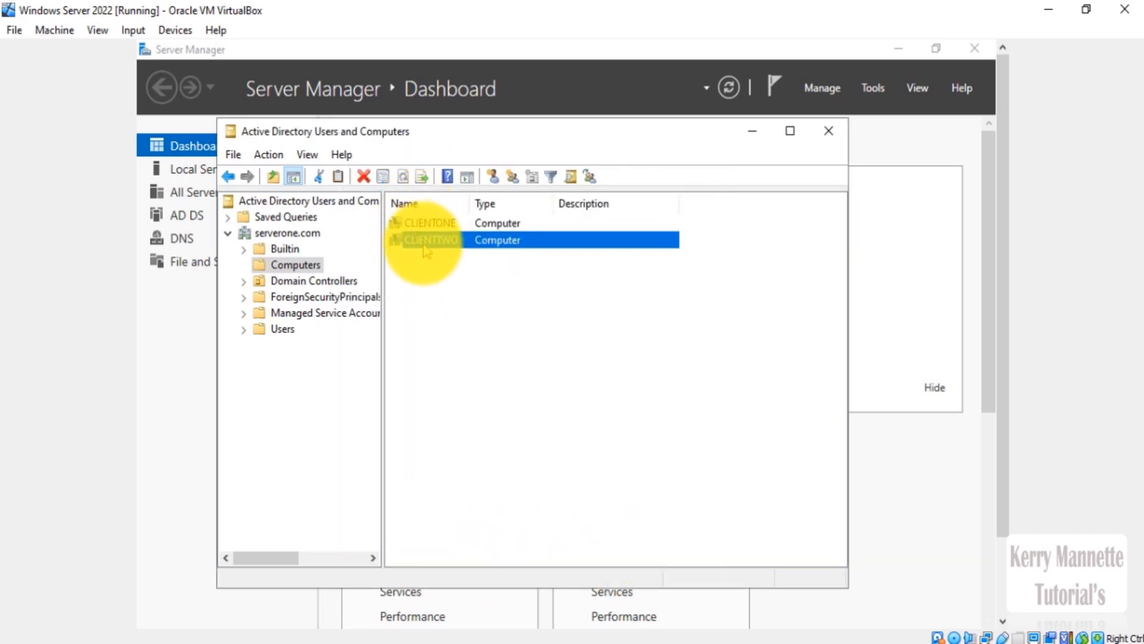
right_click(423, 245)
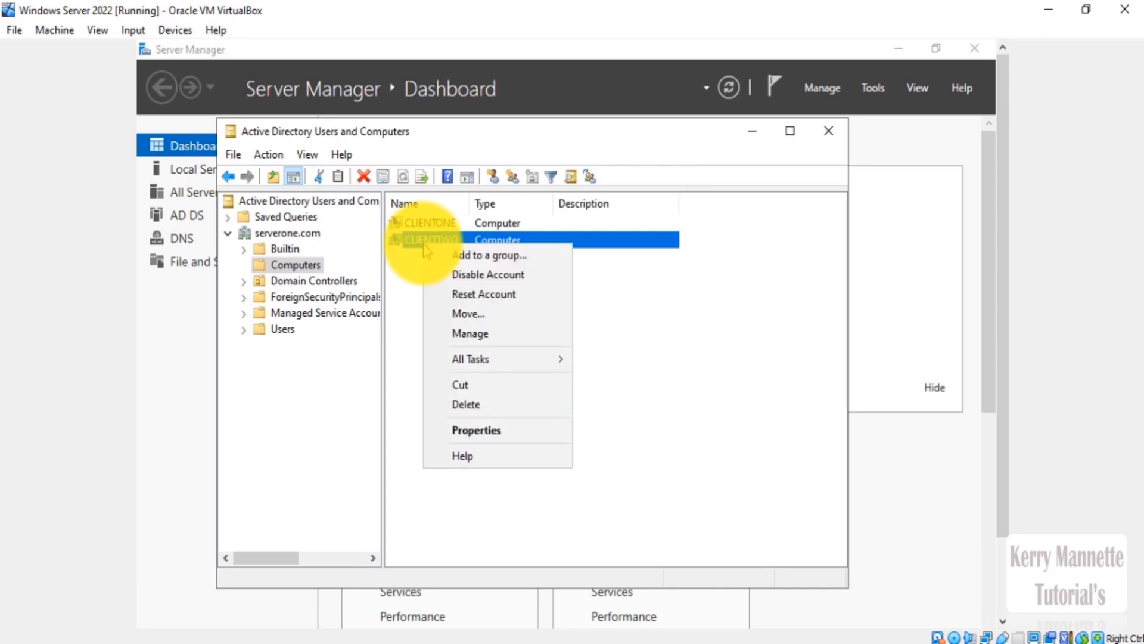
click(467, 430)
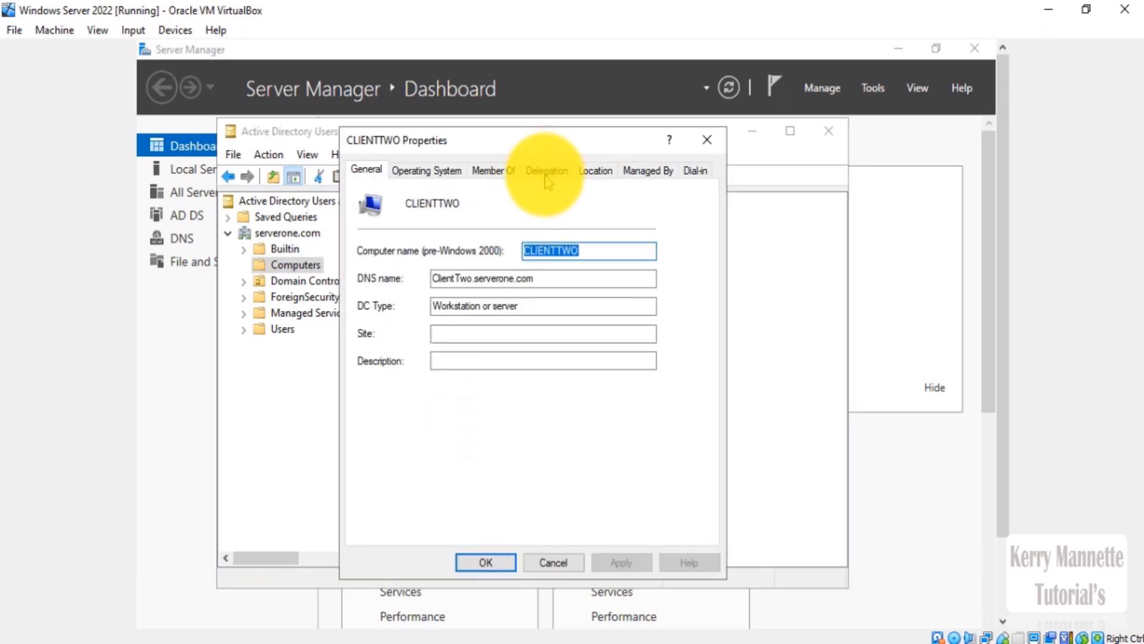
click(546, 170)
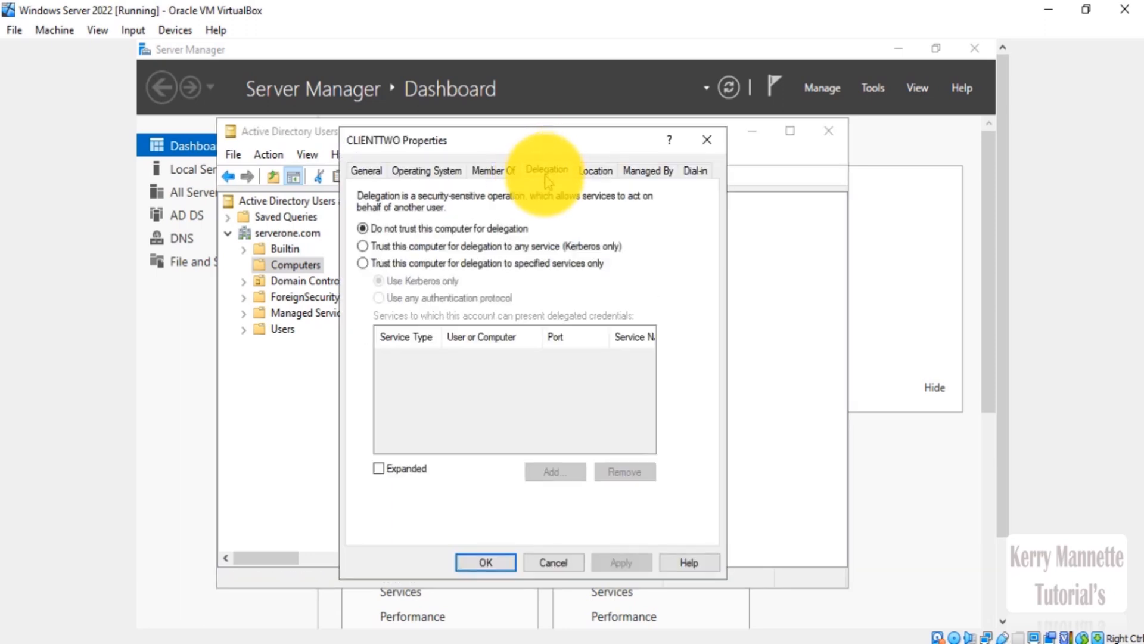
click(362, 247)
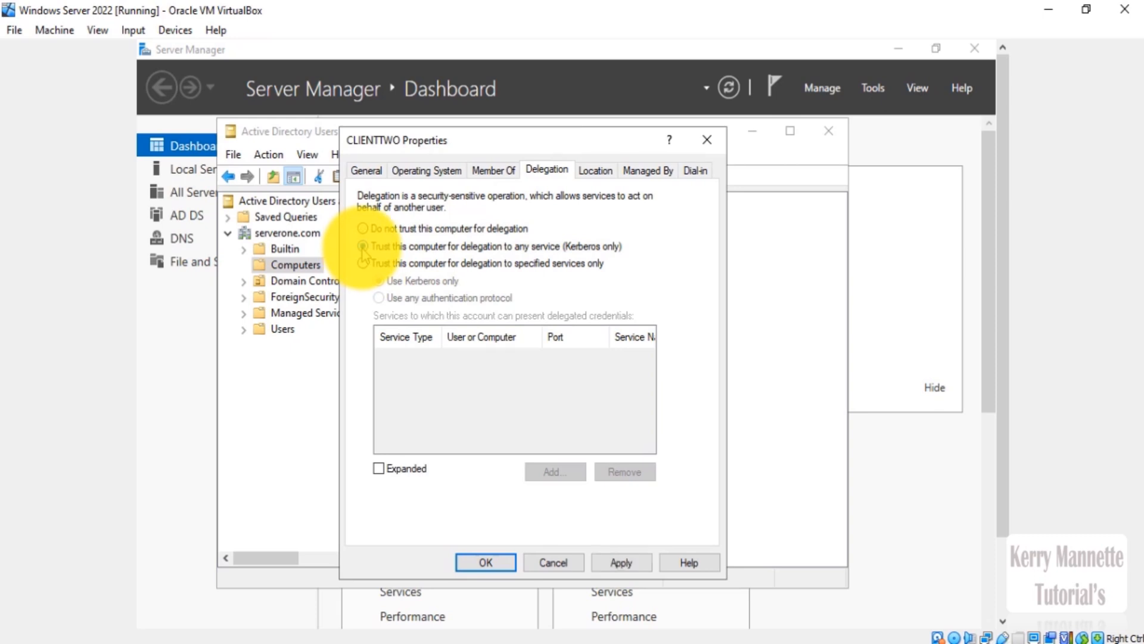
click(648, 562)
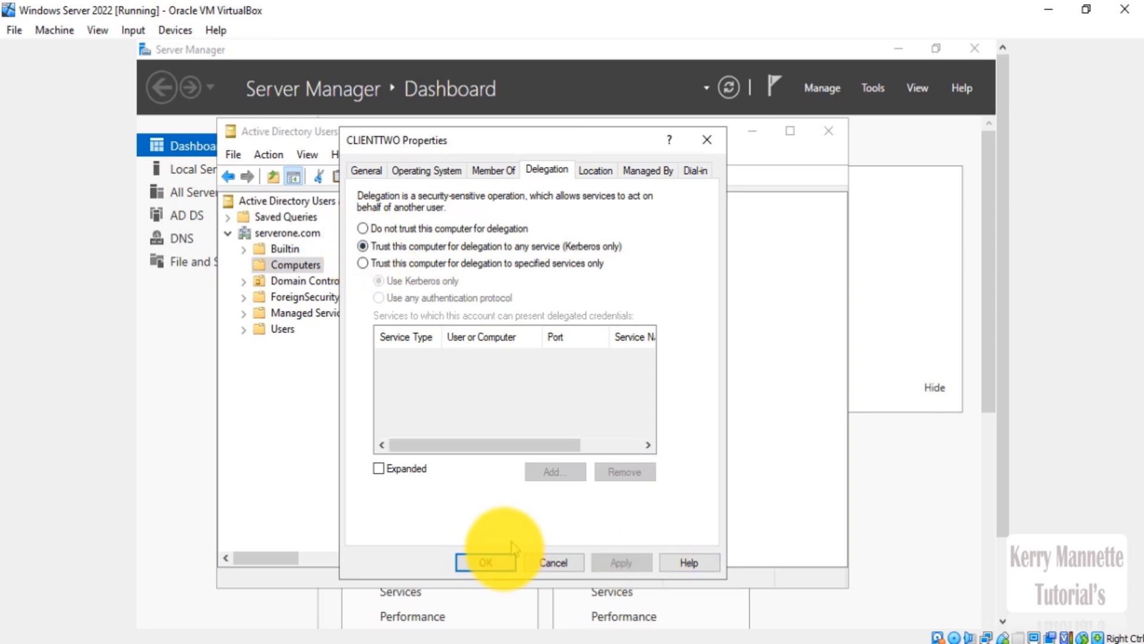
click(499, 563)
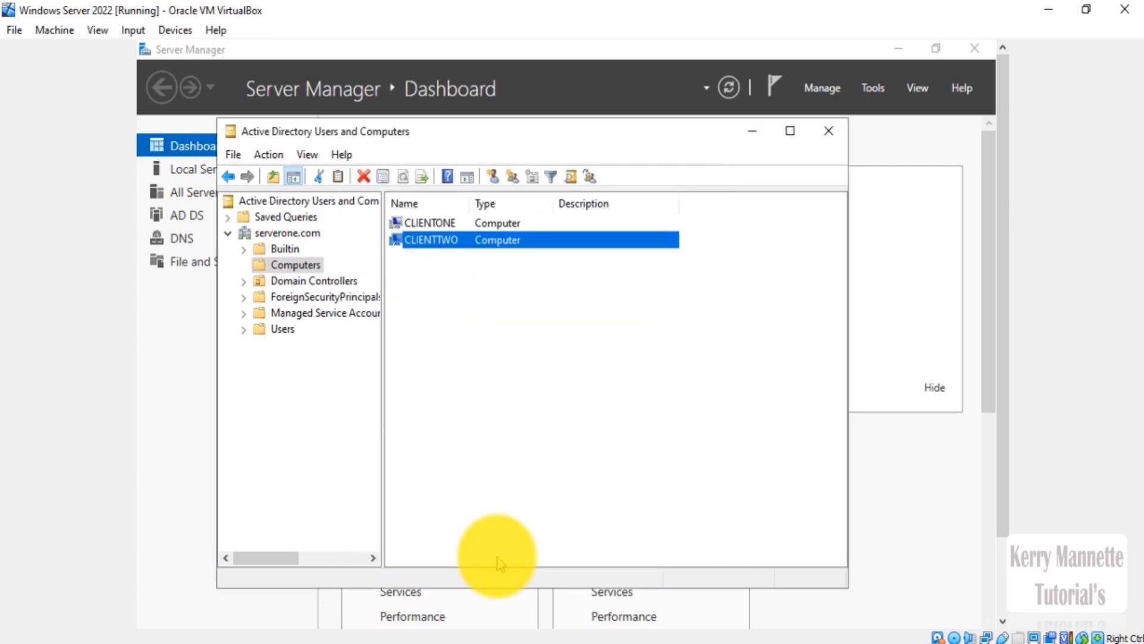